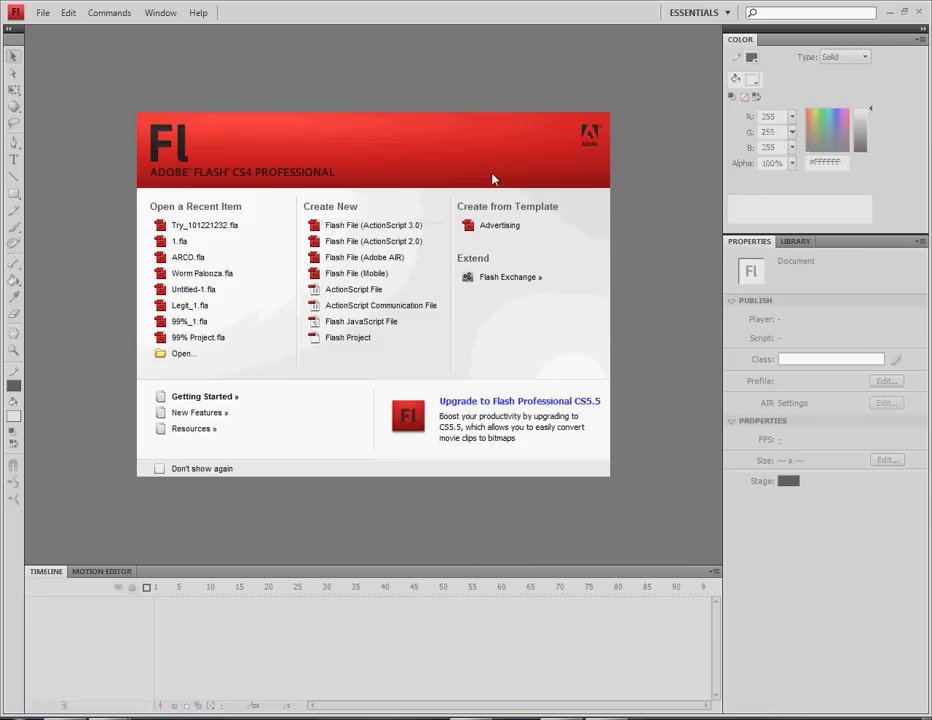
Create a new ActionScript 2.0 Flash file with a blank 550 x 400 px stage
{"action": "left_click", "coordinate": [413, 242]}
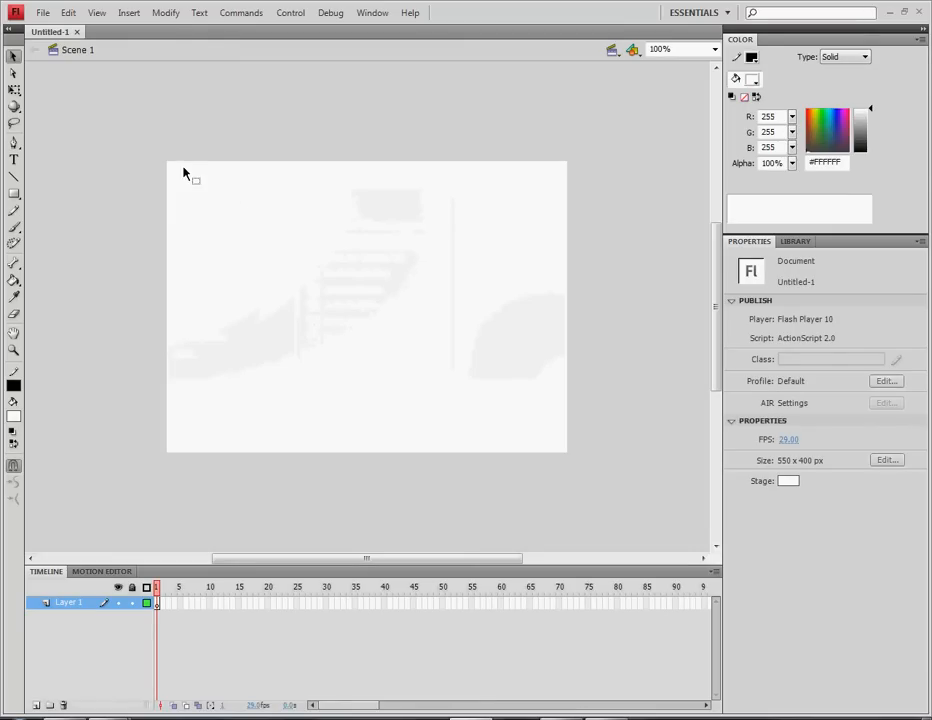
{"action": "left_click_drag", "start_coordinate": [133, 162], "coordinate": [605, 453]}
Set the document size to 800 x 650 px, keeping a white background, pixel units and 29 fps
{"action": "left_click", "coordinate": [172, 13]}
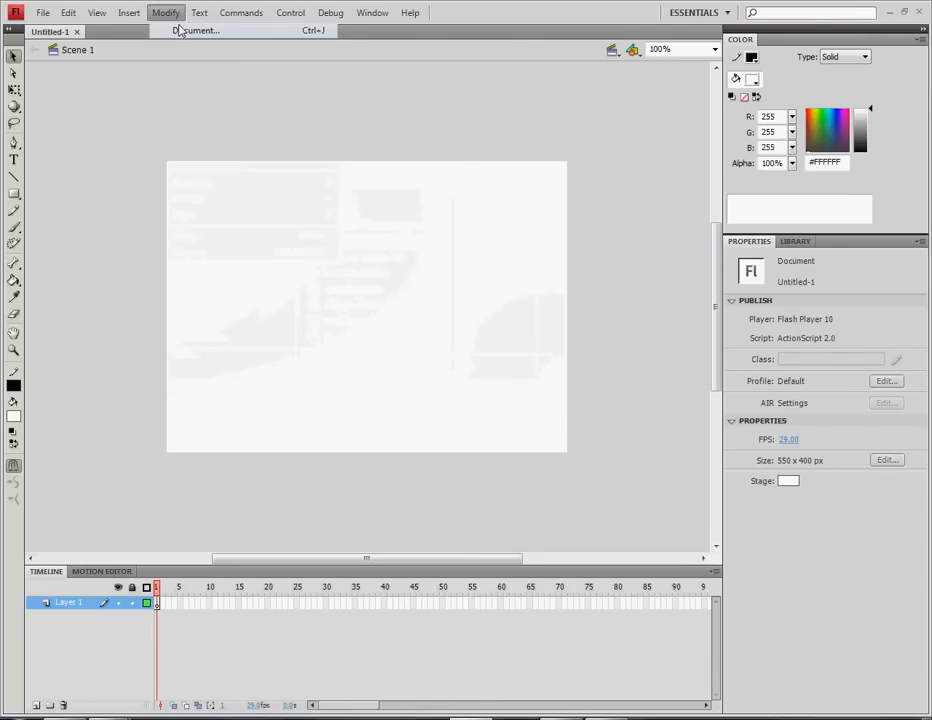
{"action": "left_click", "coordinate": [183, 29]}
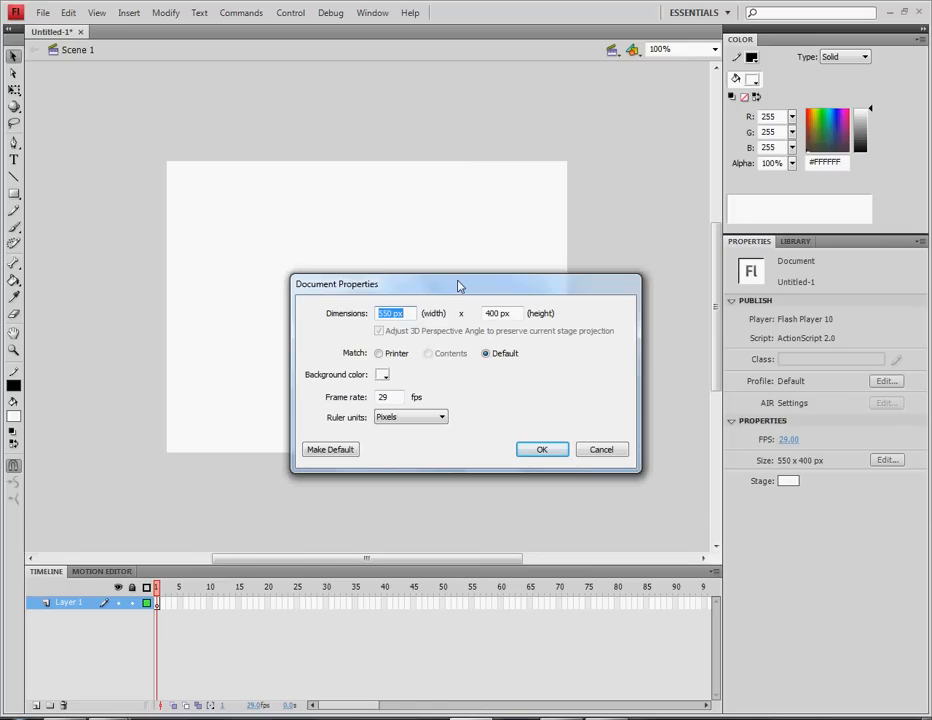
{"action": "type", "text": "800"}
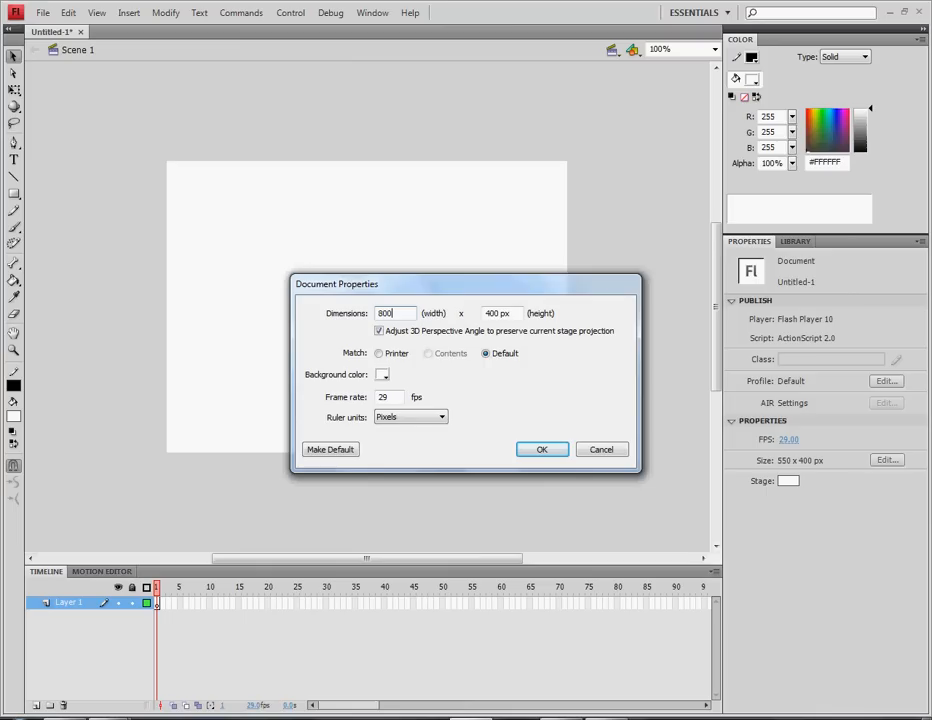
{"action": "key", "text": "Tab"}
{"action": "type", "text": "65"}
{"action": "left_click", "coordinate": [382, 374]}
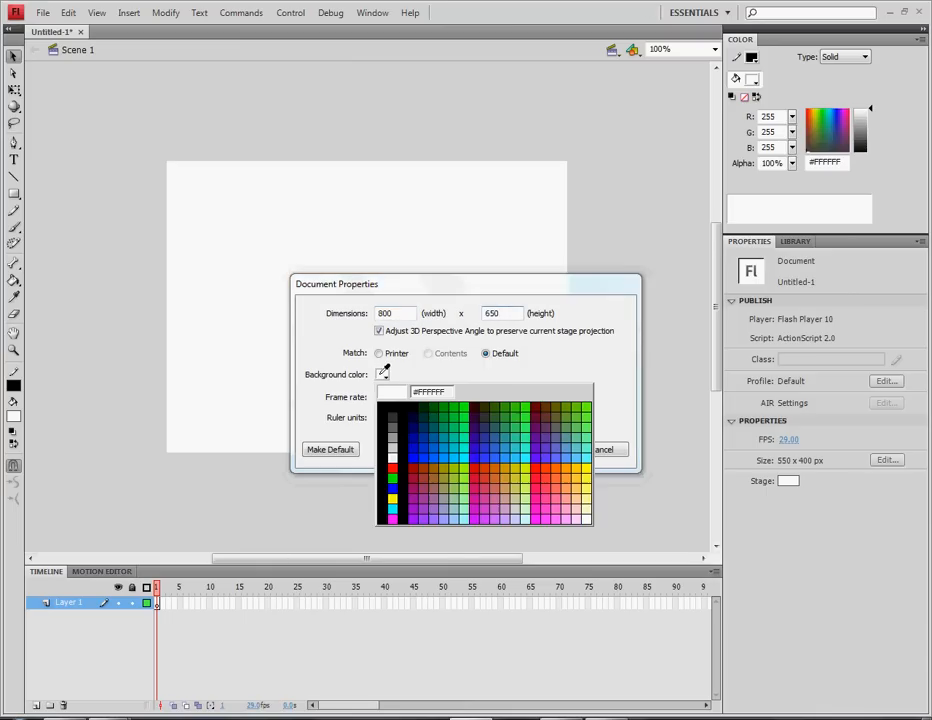
{"action": "left_click", "coordinate": [392, 457]}
{"action": "left_click_drag", "start_coordinate": [402, 398], "coordinate": [305, 403]}
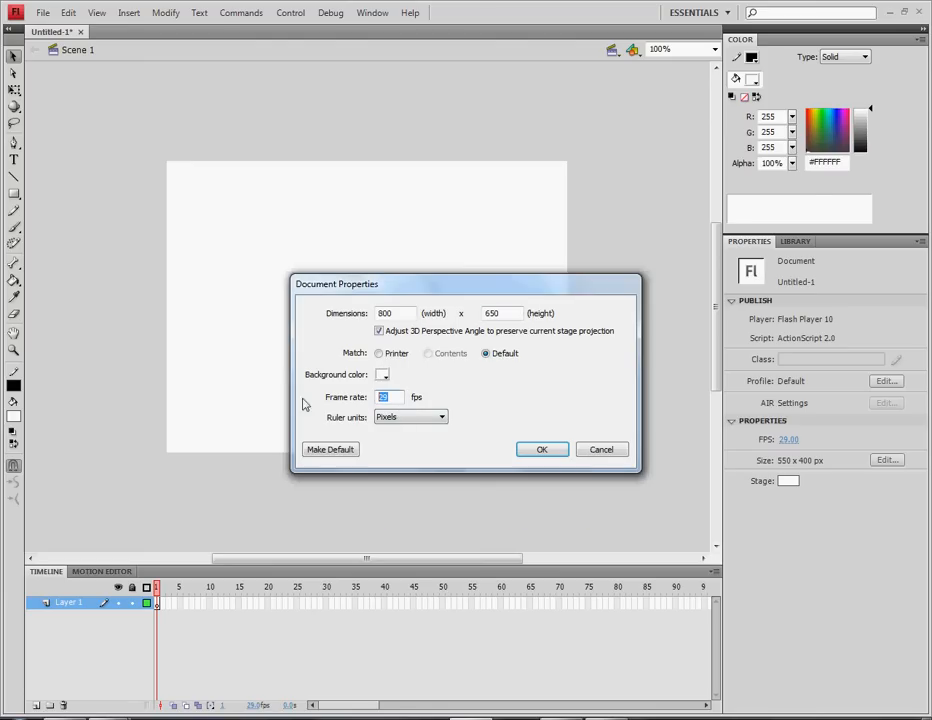
{"action": "left_click", "coordinate": [439, 417]}
{"action": "left_click", "coordinate": [440, 418]}
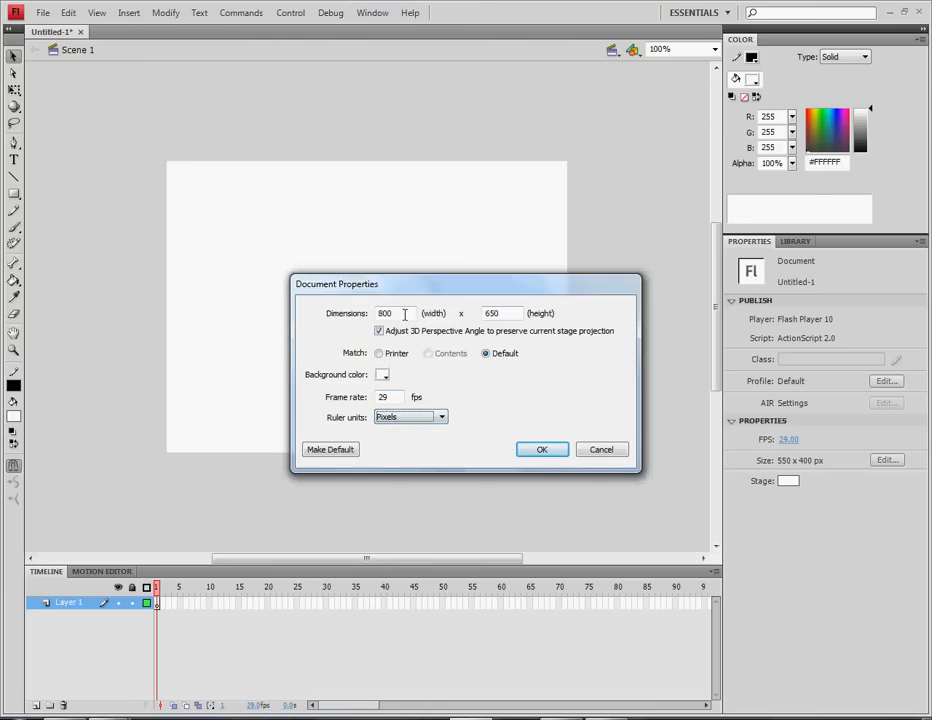
{"action": "left_click_drag", "start_coordinate": [405, 313], "coordinate": [377, 313]}
{"action": "double_click", "coordinate": [505, 313]}
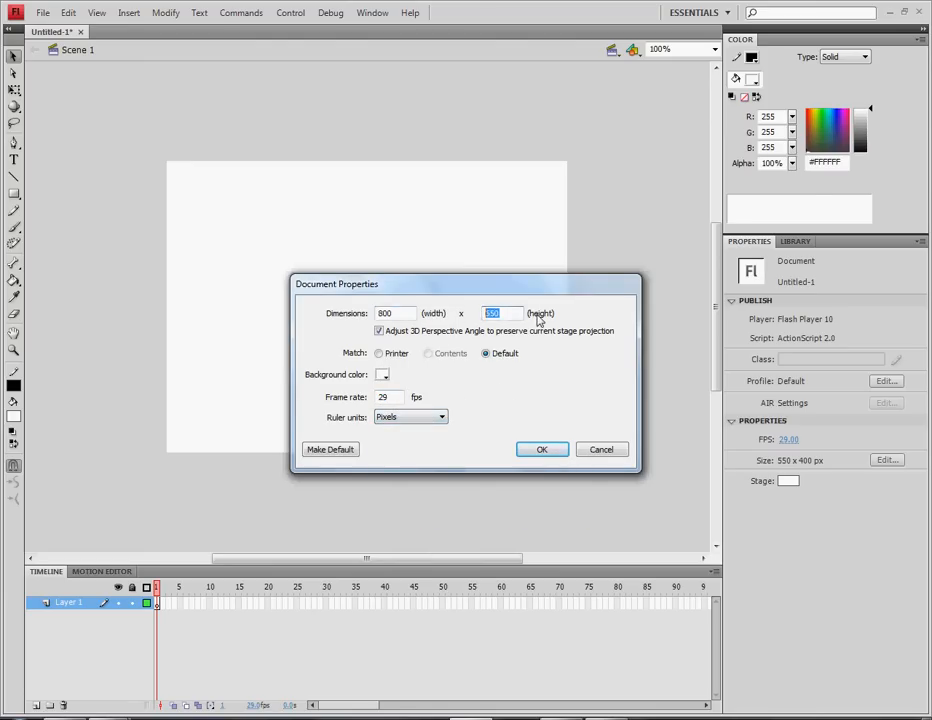
{"action": "left_click", "coordinate": [541, 449]}
Zoom to Fit in Window and briefly check the Library panel before returning to Properties
{"action": "left_click", "coordinate": [700, 49]}
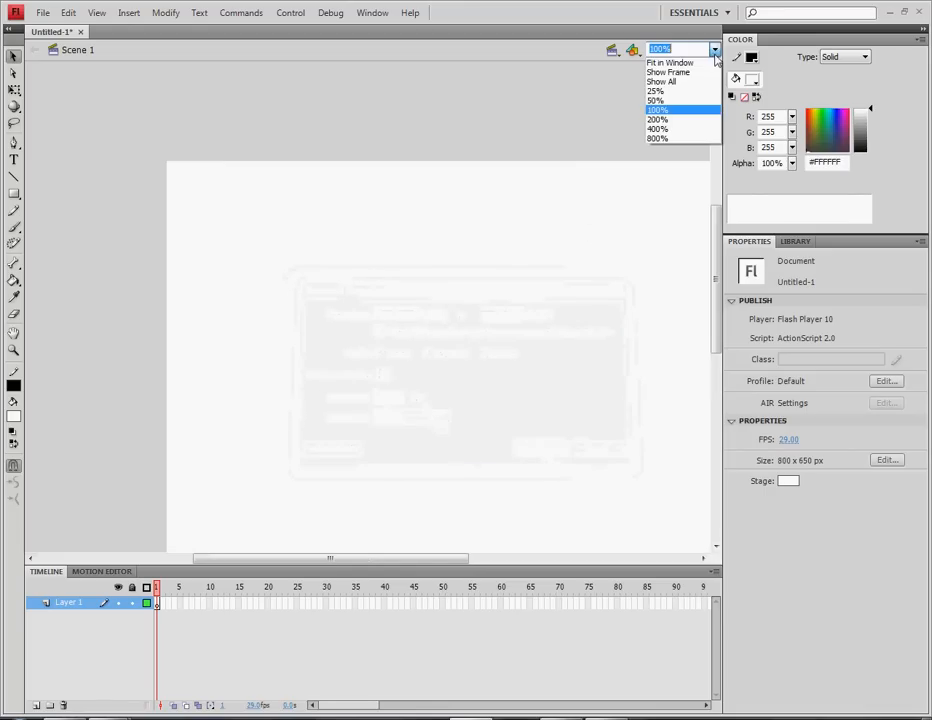
{"action": "left_click", "coordinate": [685, 62]}
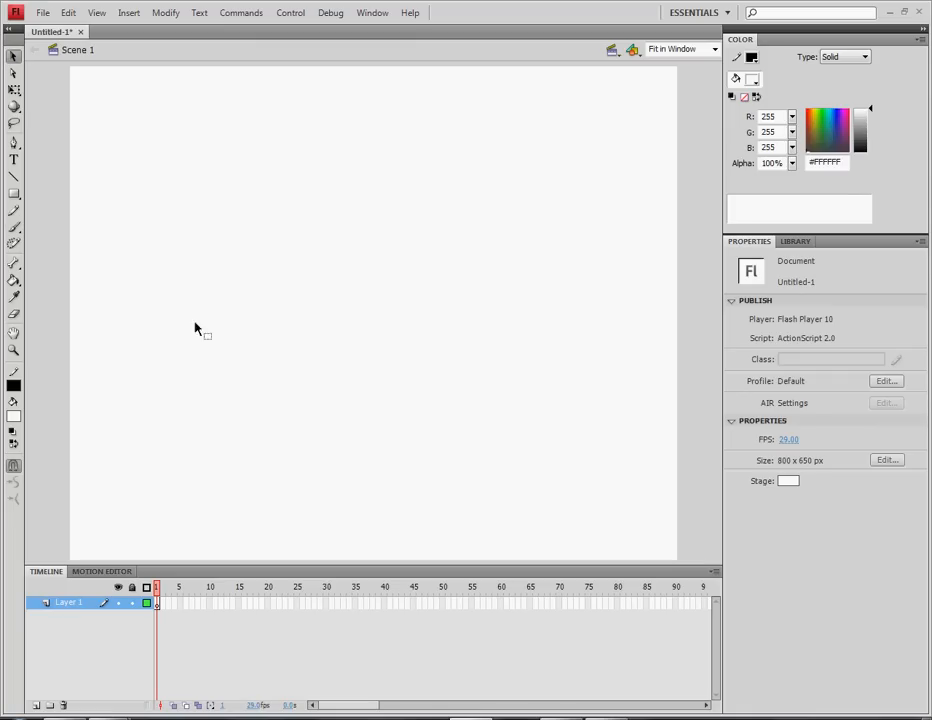
{"action": "left_click", "coordinate": [786, 244]}
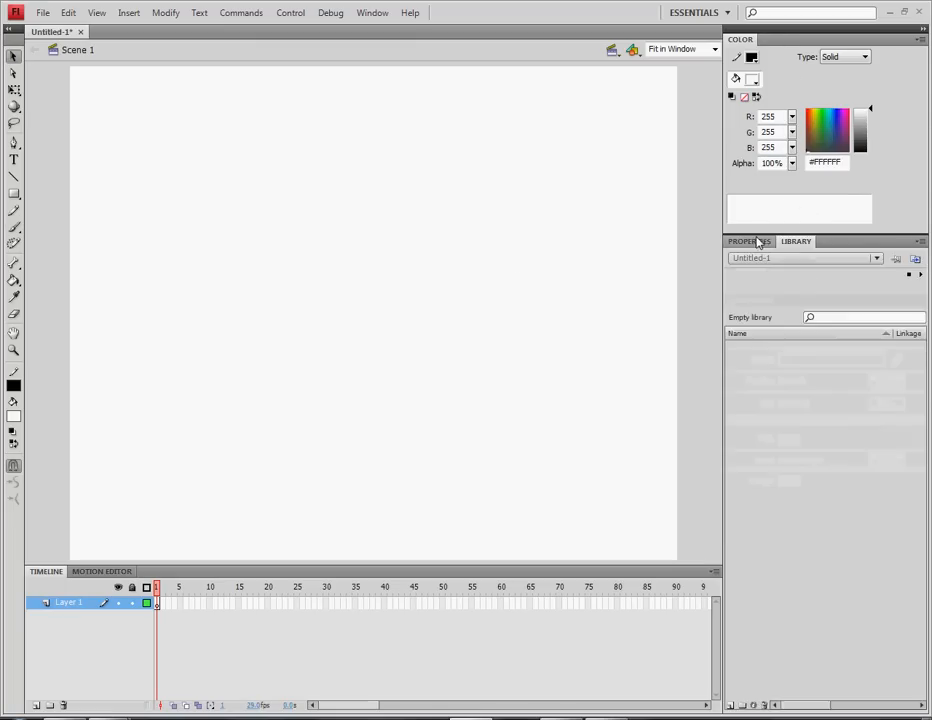
{"action": "left_click", "coordinate": [749, 241]}
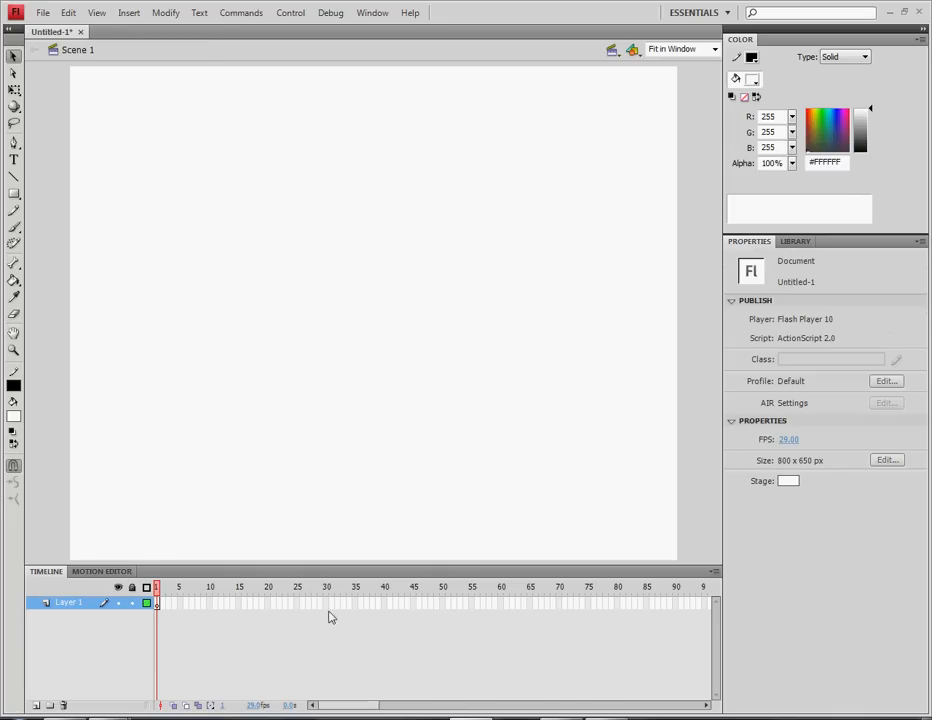
Inspect a range of Layer 1 frames on the timeline, then return to the Selection tool
{"action": "left_click_drag", "start_coordinate": [482, 606], "coordinate": [227, 617]}
{"action": "left_click", "coordinate": [560, 617]}
{"action": "key", "text": "r"}
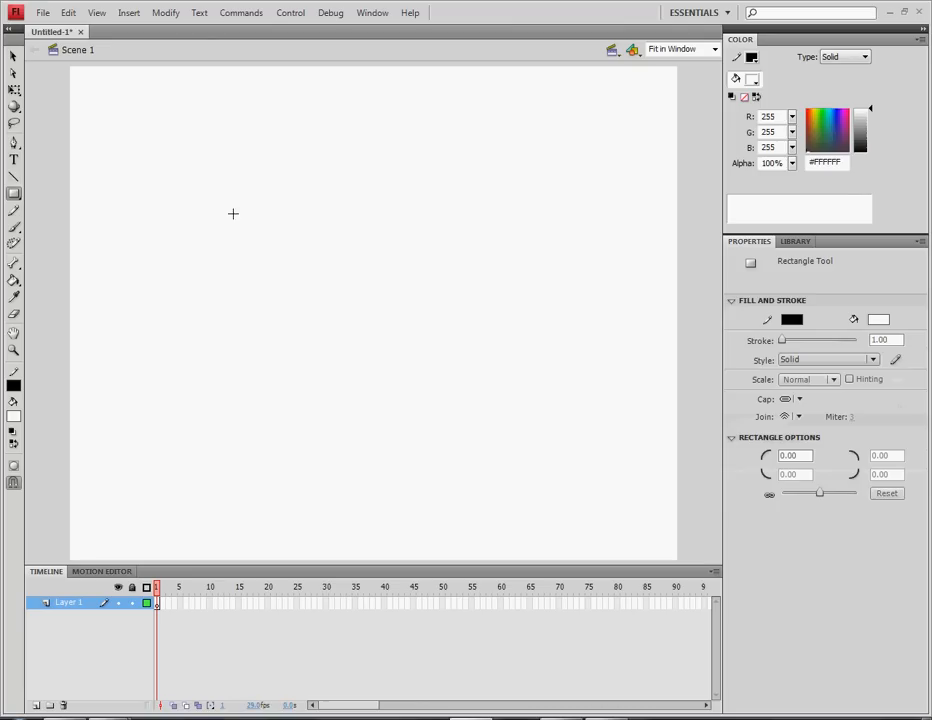
{"action": "left_click", "coordinate": [13, 53]}
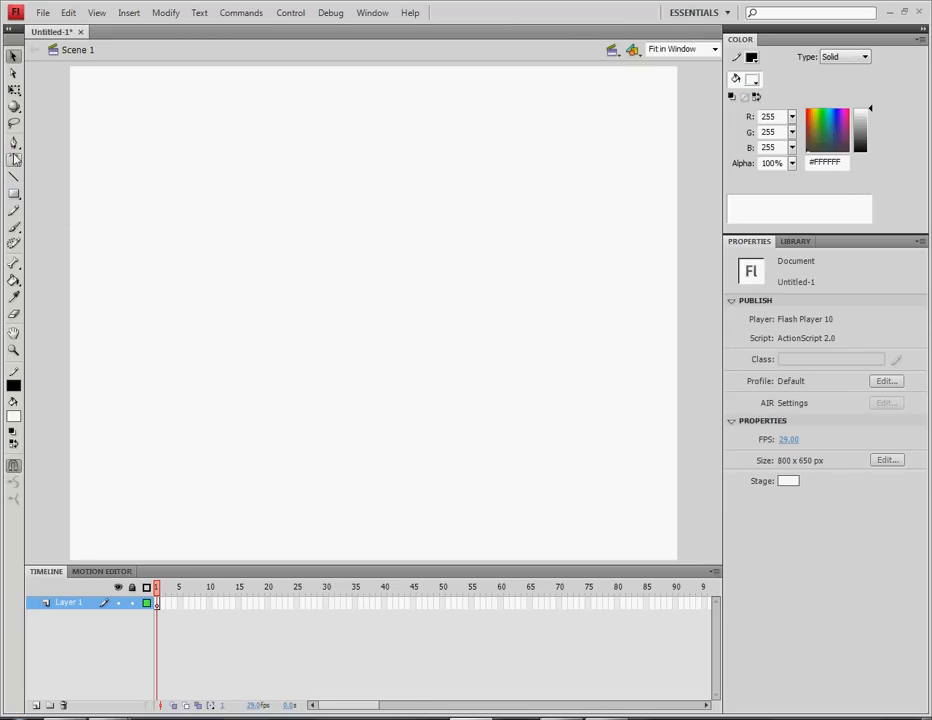
Add a text box on the stage reading 'Play'
{"action": "left_click", "coordinate": [14, 158]}
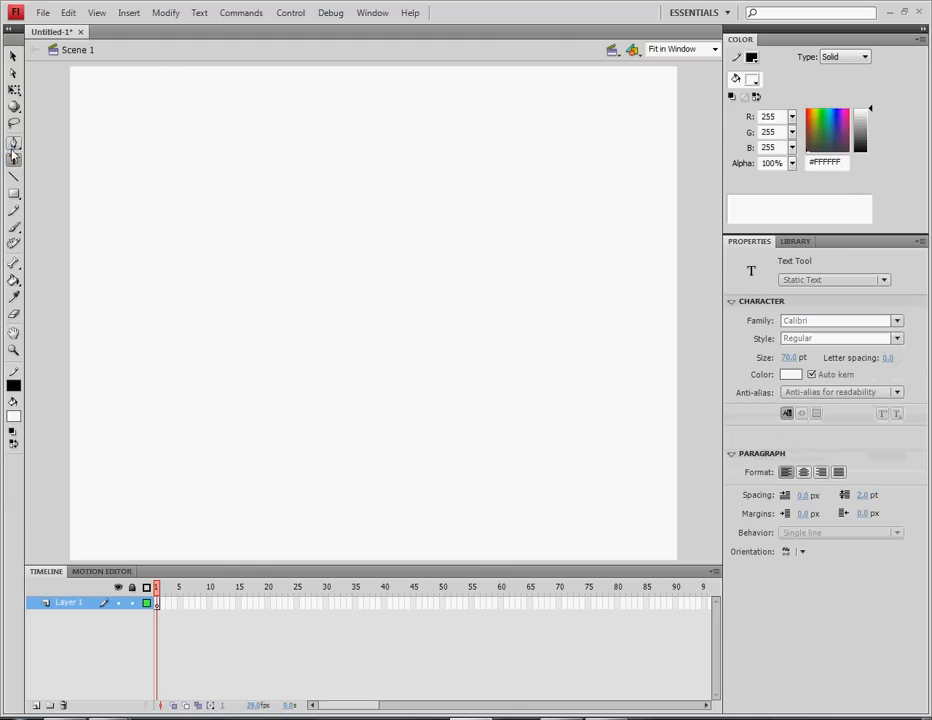
{"action": "left_click", "coordinate": [234, 190]}
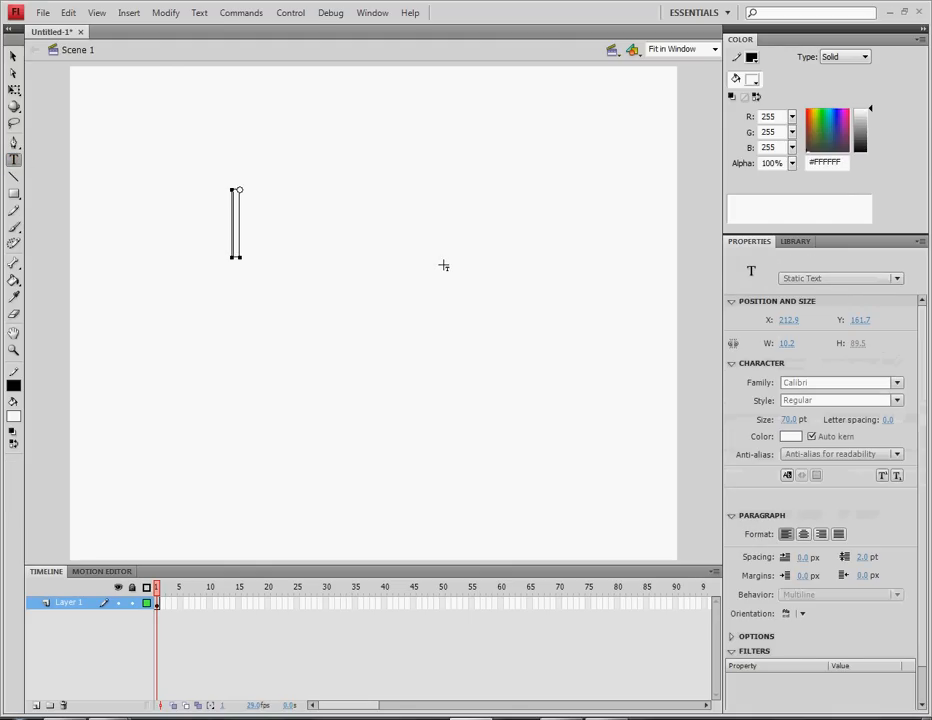
{"action": "type", "text": "Play"}
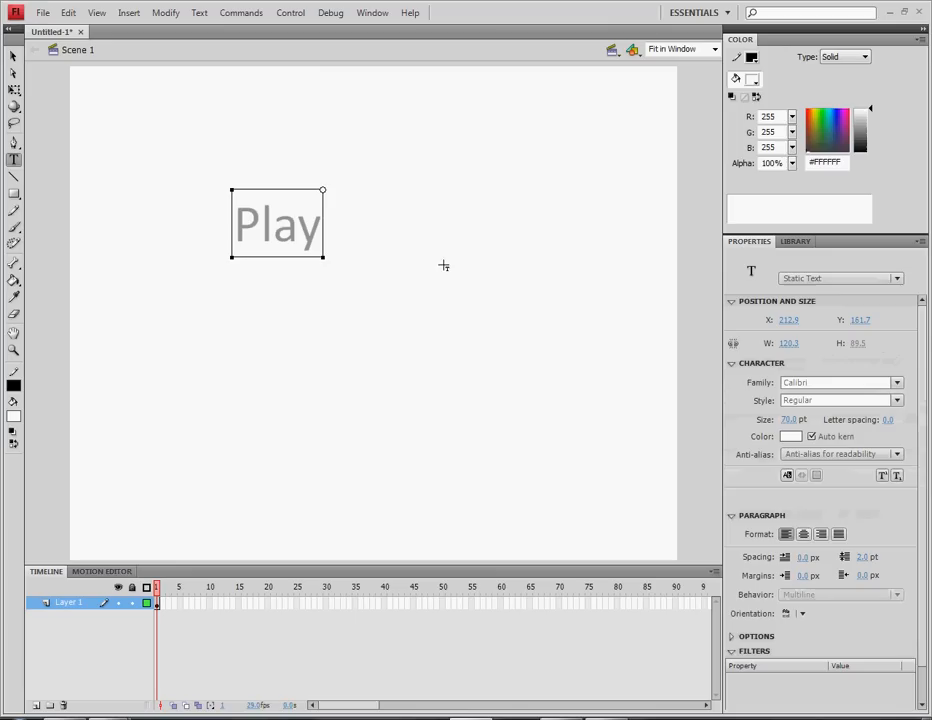
{"action": "left_click", "coordinate": [13, 56]}
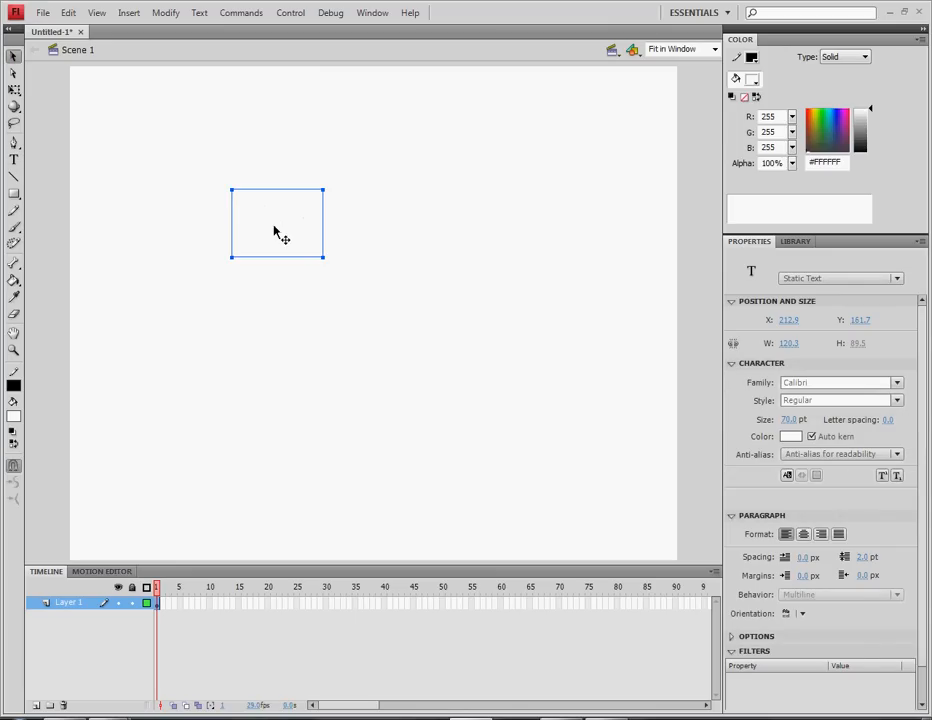
Move the Play text toward the stage centre and colour it black
{"action": "left_click_drag", "start_coordinate": [274, 231], "coordinate": [350, 290]}
{"action": "mouse_move", "coordinate": [221, 177]}
{"action": "left_mouse_down"}
{"action": "mouse_move", "coordinate": [474, 370]}
{"action": "mouse_move", "coordinate": [202, 187]}
{"action": "mouse_move", "coordinate": [467, 356]}
{"action": "left_mouse_up"}
{"action": "left_click", "coordinate": [241, 200]}
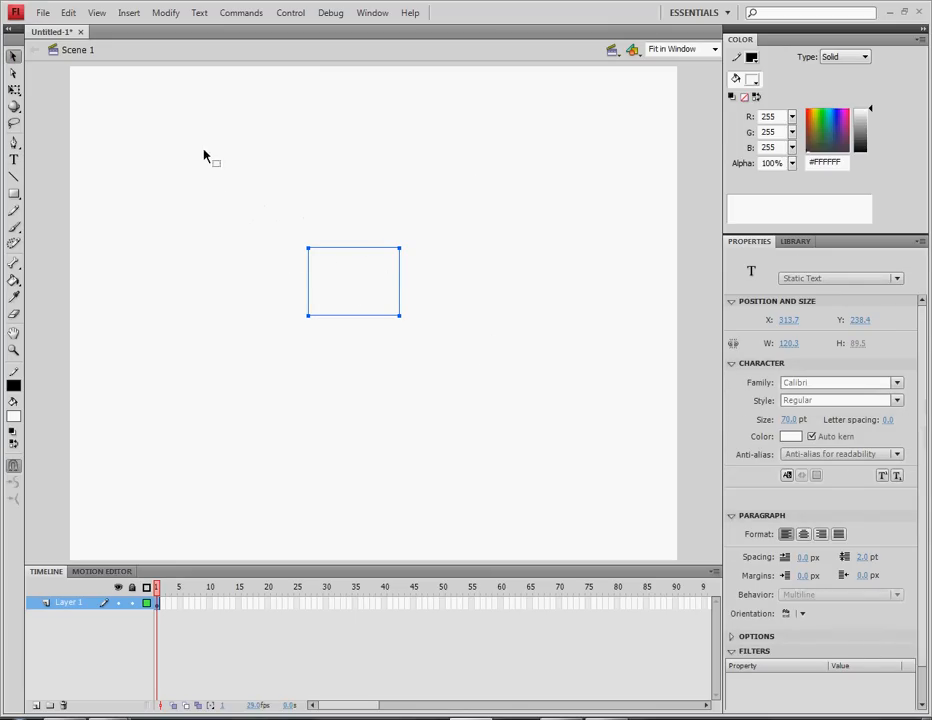
{"action": "left_click_drag", "start_coordinate": [368, 271], "coordinate": [357, 263]}
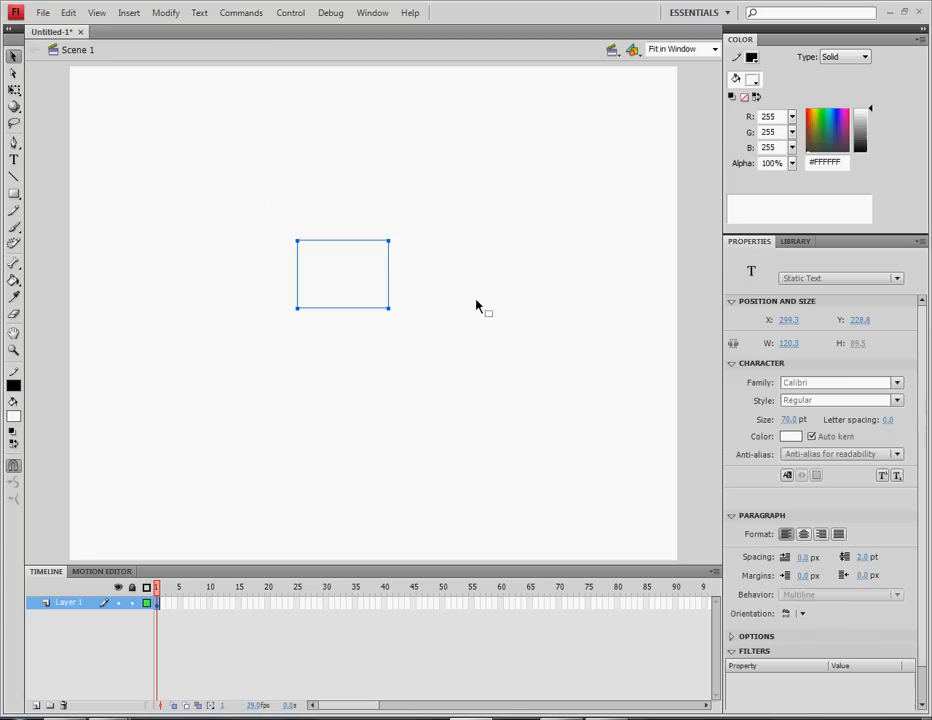
{"action": "left_click", "coordinate": [790, 436]}
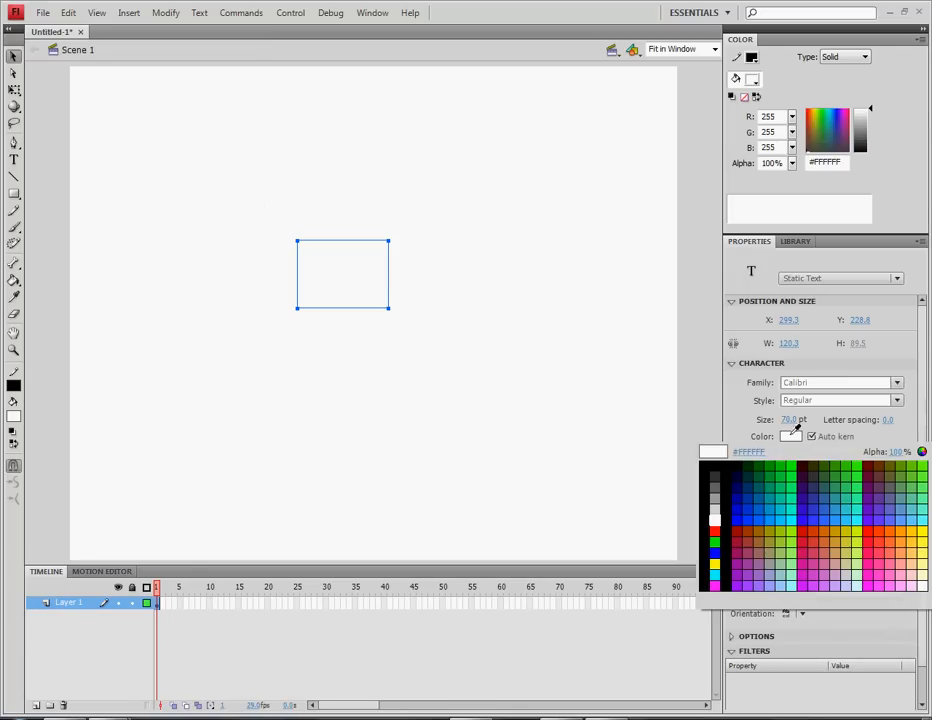
{"action": "left_click", "coordinate": [709, 480]}
{"action": "left_click", "coordinate": [256, 198]}
{"action": "left_click", "coordinate": [337, 275]}
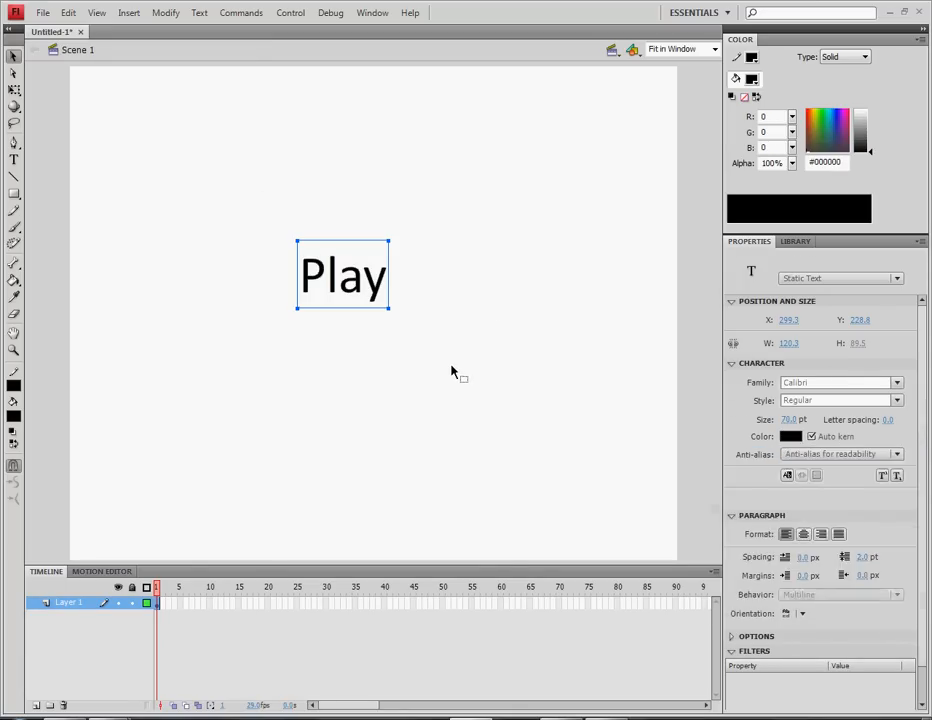
{"action": "left_click", "coordinate": [451, 370]}
{"action": "left_click", "coordinate": [350, 293]}
Change the Play text's font family to Candela
{"action": "left_click", "coordinate": [830, 382]}
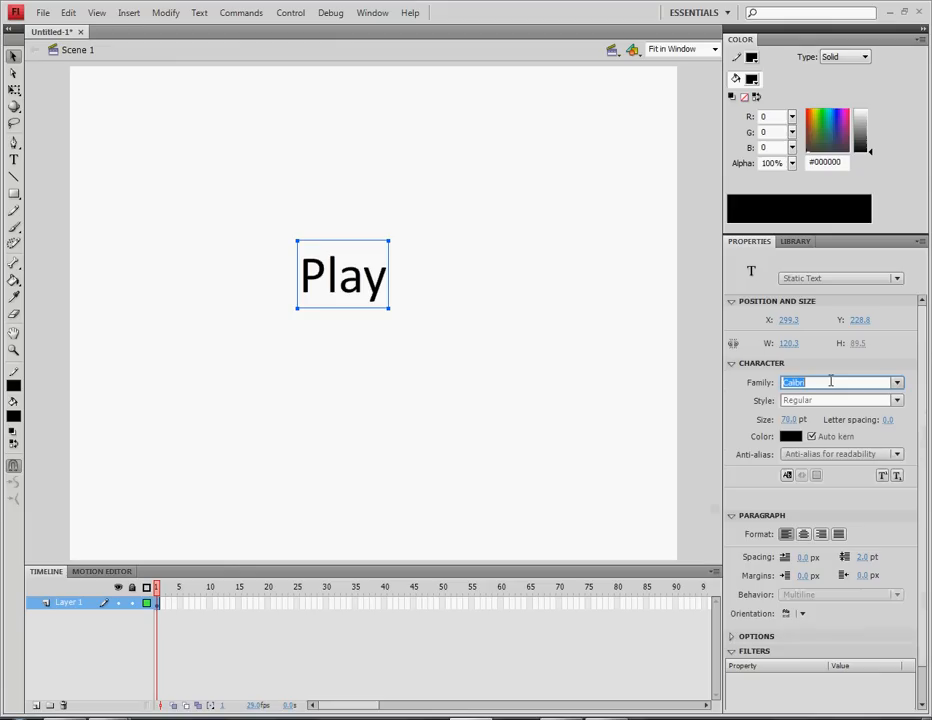
{"action": "type", "text": "Canda"}
{"action": "key", "text": "Return"}
{"action": "left_click", "coordinate": [551, 235]}
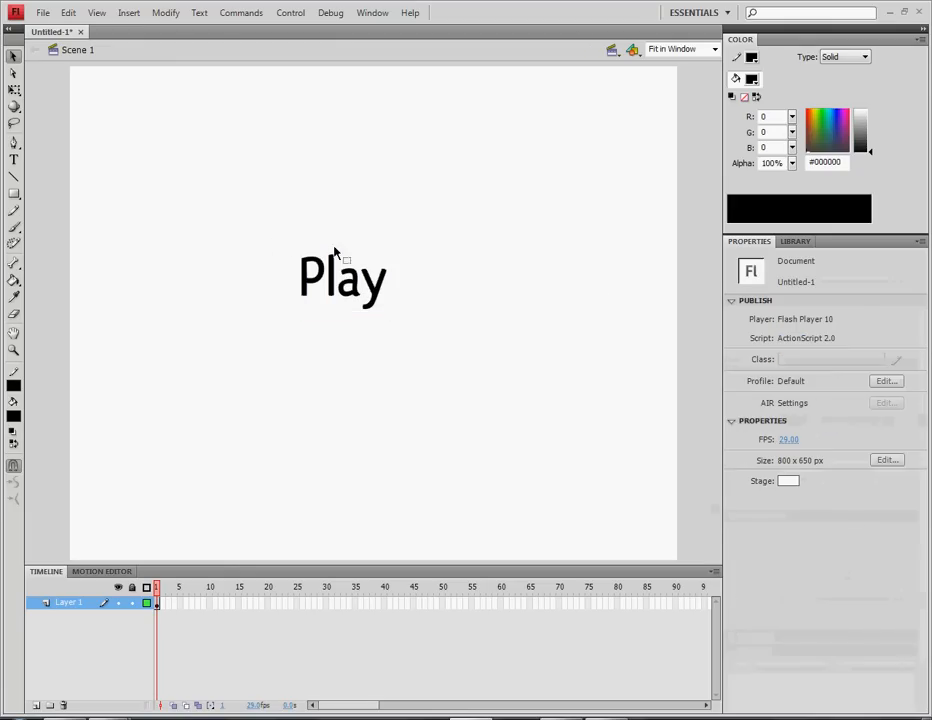
Fine-tune the Play text's position near the middle of the stage
{"action": "left_click", "coordinate": [337, 262]}
{"action": "left_click_drag", "start_coordinate": [350, 285], "coordinate": [366, 282]}
{"action": "left_click", "coordinate": [368, 312]}
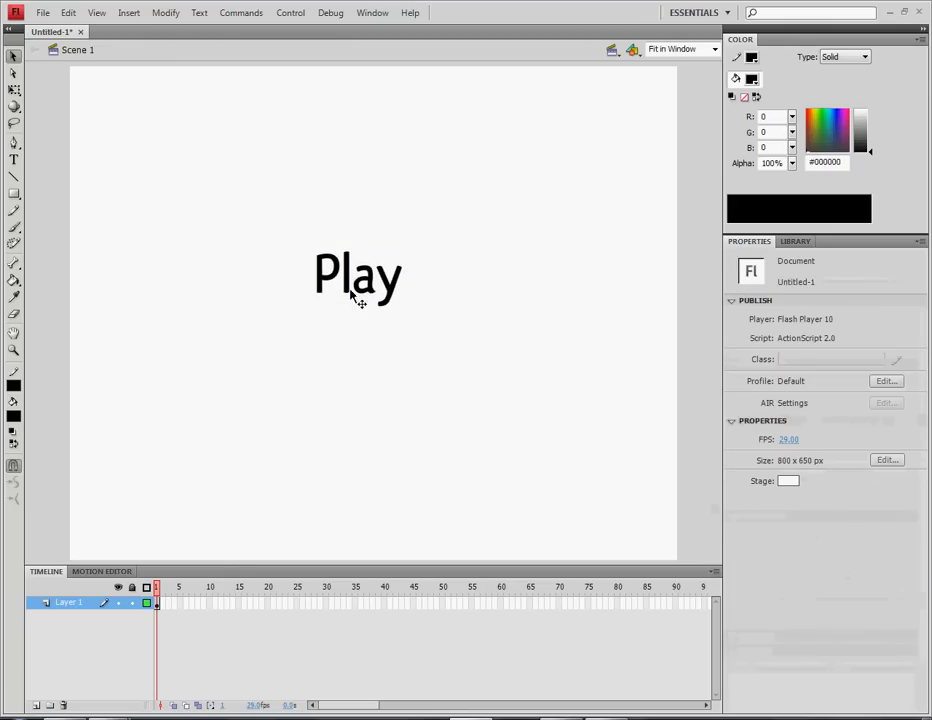
{"action": "left_click", "coordinate": [354, 295]}
{"action": "left_click", "coordinate": [540, 322]}
{"action": "left_click", "coordinate": [336, 276]}
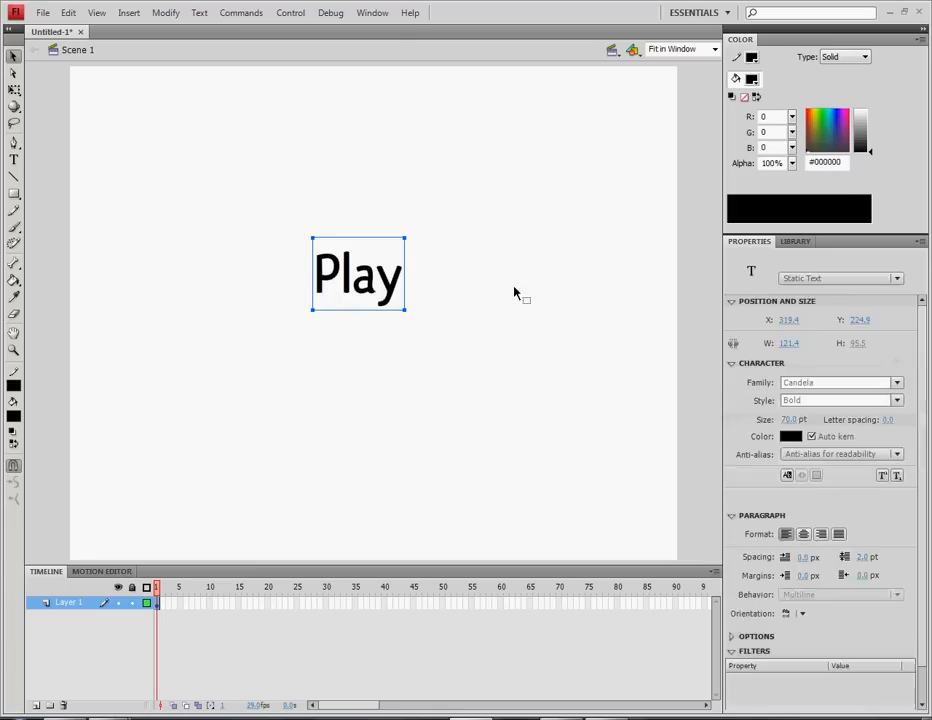
{"action": "left_click", "coordinate": [514, 288]}
{"action": "mouse_move", "coordinate": [365, 276]}
{"action": "left_mouse_down"}
{"action": "mouse_move", "coordinate": [327, 277]}
{"action": "mouse_move", "coordinate": [380, 279]}
{"action": "left_mouse_up"}
{"action": "left_click", "coordinate": [400, 283]}
{"action": "left_click", "coordinate": [347, 280]}
{"action": "left_click", "coordinate": [456, 288]}
{"action": "left_click", "coordinate": [291, 280]}
{"action": "left_click", "coordinate": [14, 193]}
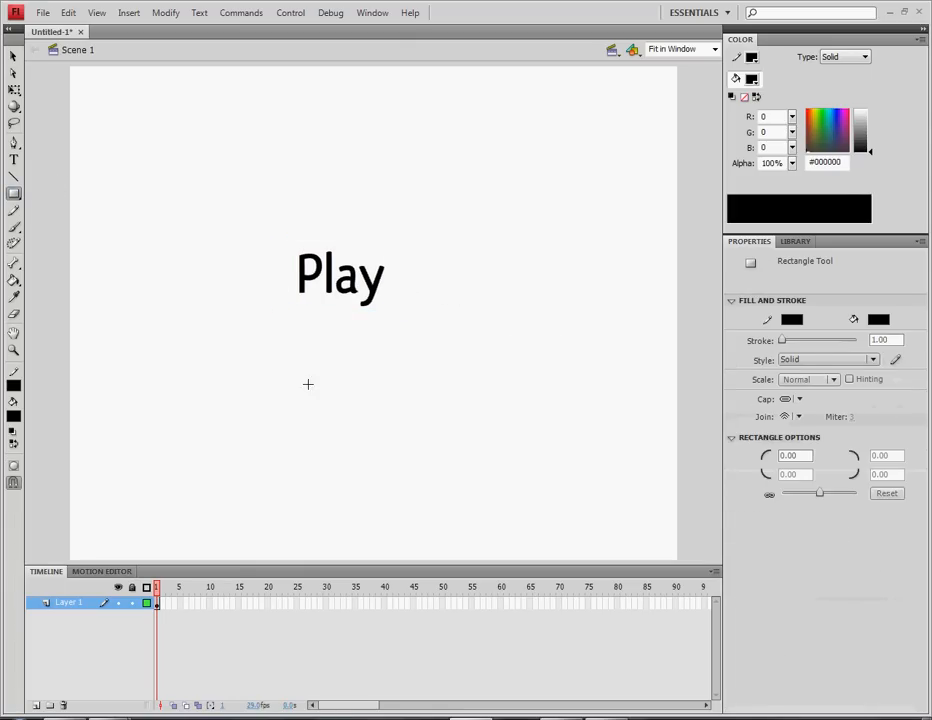
Draw a rectangle with #00CC00 fill and a black 2-pixel outline just below the Play text
{"action": "left_click", "coordinate": [13, 415]}
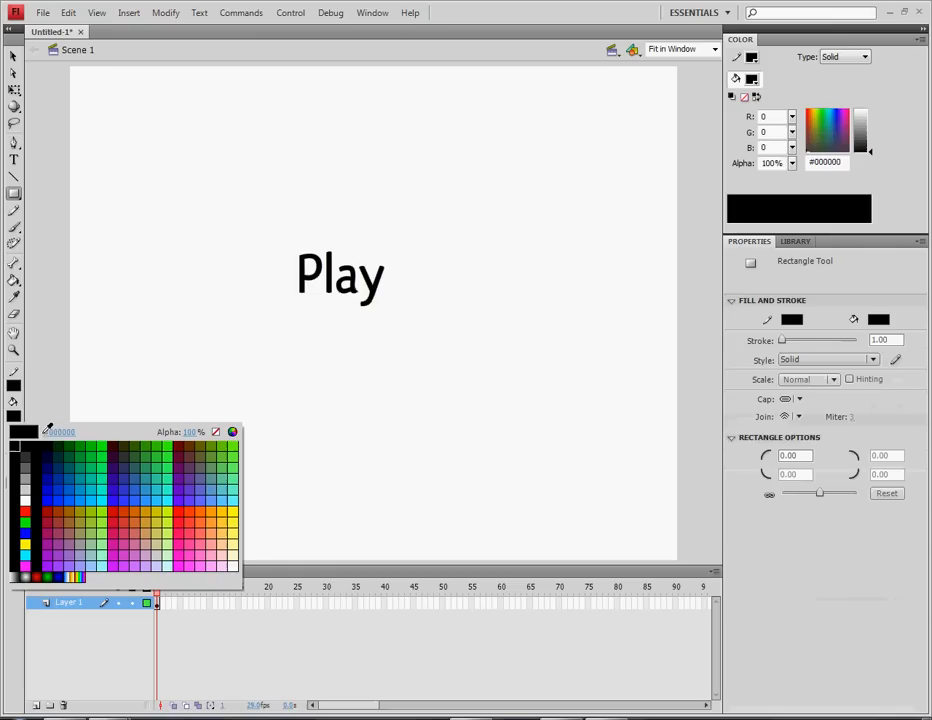
{"action": "left_click", "coordinate": [96, 443]}
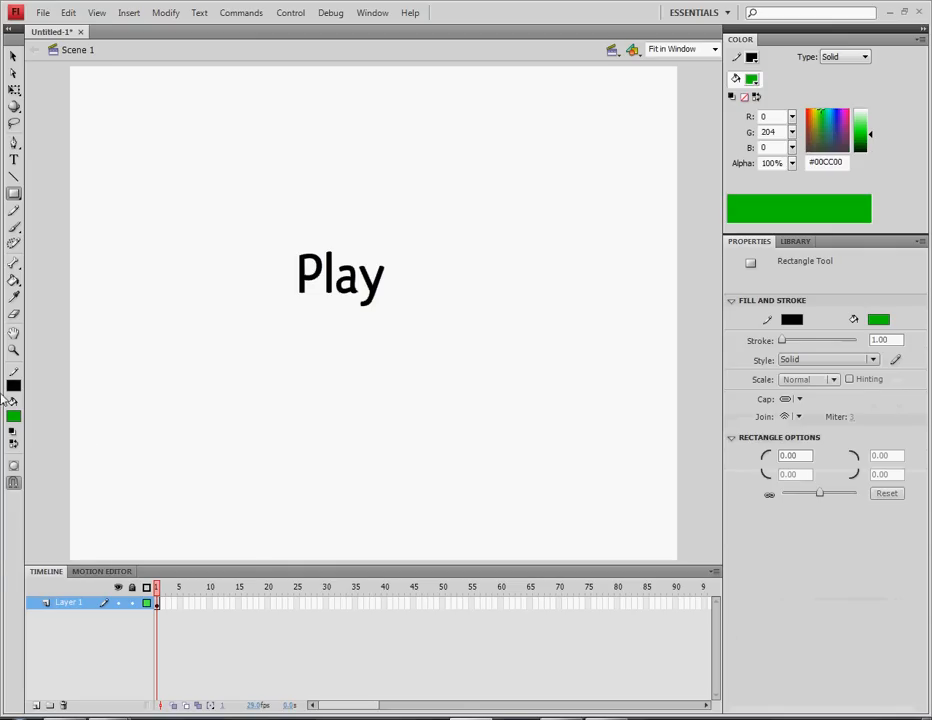
{"action": "left_click", "coordinate": [10, 388]}
{"action": "left_click", "coordinate": [10, 388]}
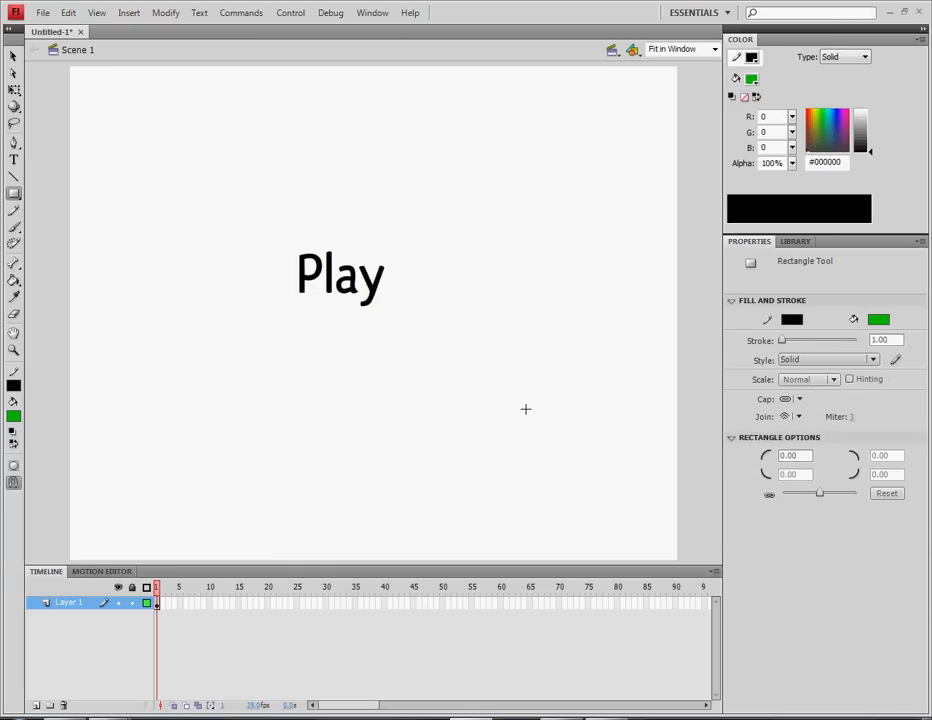
{"action": "left_click", "coordinate": [783, 341]}
{"action": "left_click_drag", "start_coordinate": [783, 336], "coordinate": [785, 337]}
{"action": "left_click_drag", "start_coordinate": [286, 337], "coordinate": [392, 406]}
{"action": "left_click", "coordinate": [13, 55]}
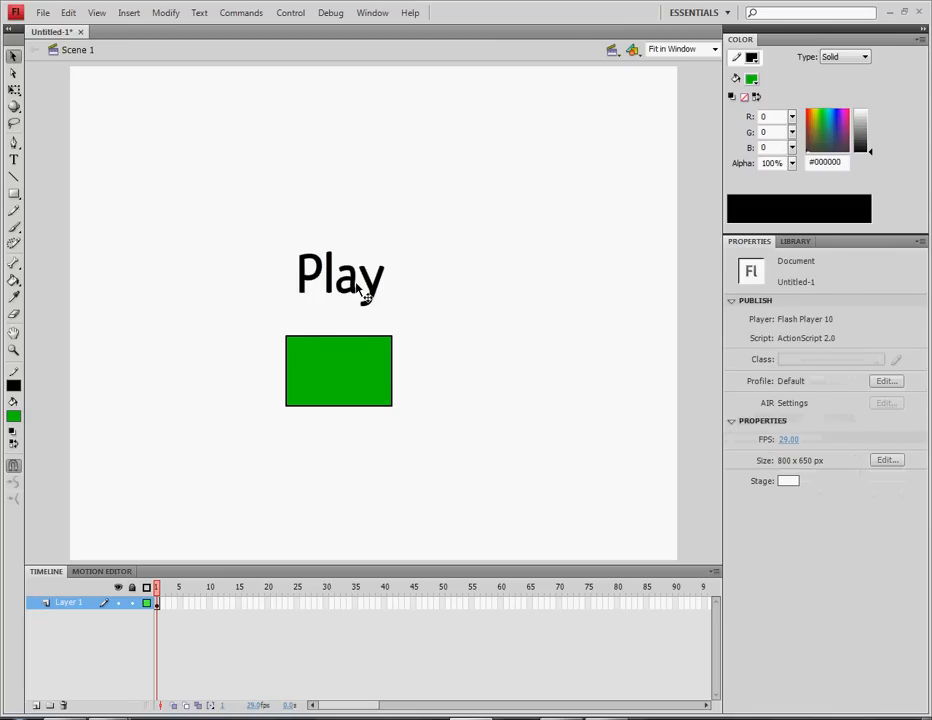
Move the Play text onto the green rectangle and nudge it until centred
{"action": "left_click_drag", "start_coordinate": [363, 290], "coordinate": [366, 365]}
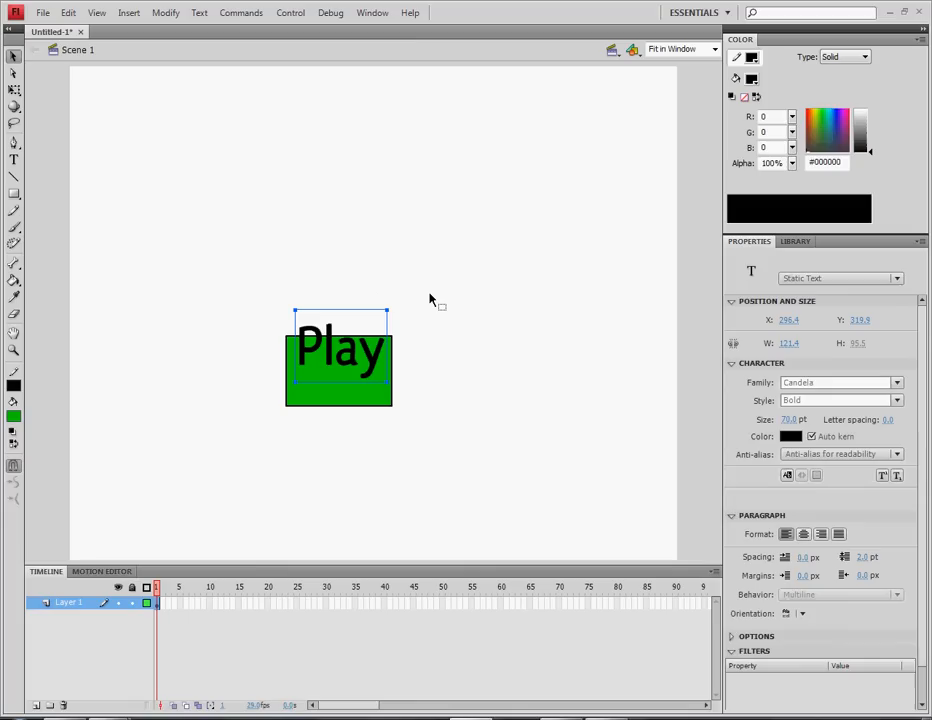
{"action": "key", "text": "Down"}
{"action": "key", "text": "Down"}
{"action": "key", "text": "Down"}
{"action": "key", "text": "Down"}
{"action": "key", "text": "Down"}
{"action": "key", "text": "Down"}
{"action": "key", "text": "Down"}
{"action": "key", "text": "Down"}
{"action": "key", "text": "Down"}
{"action": "key", "text": "Down"}
{"action": "key", "text": "Down"}
{"action": "key", "text": "Down"}
{"action": "key", "text": "Down"}
{"action": "key", "text": "Down"}
{"action": "key", "text": "Down"}
{"action": "key", "text": "Down"}
{"action": "key", "text": "Down"}
{"action": "key", "text": "Down"}
{"action": "key", "text": "Down"}
{"action": "key", "text": "Down"}
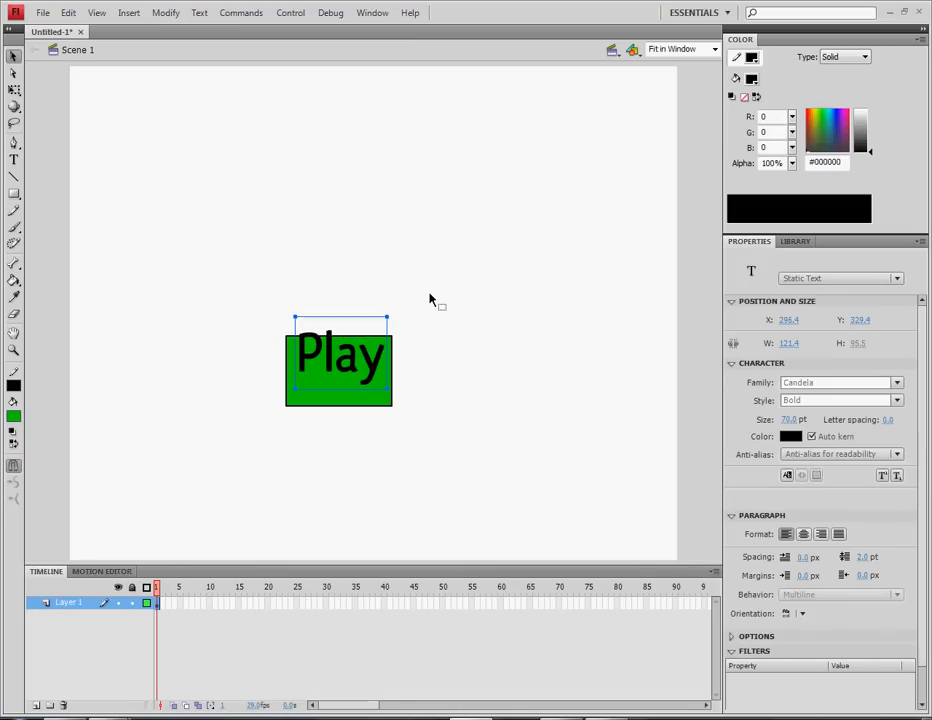
{"action": "key", "text": "Left"}
{"action": "key", "text": "Left"}
{"action": "key", "text": "Left"}
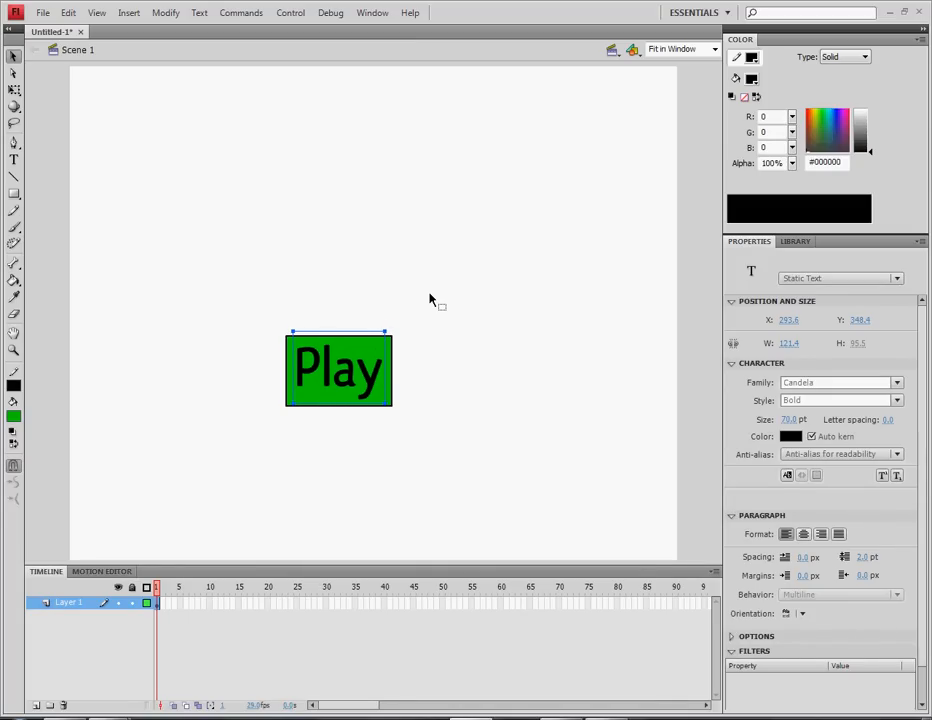
{"action": "key", "text": "Down"}
{"action": "key", "text": "Down"}
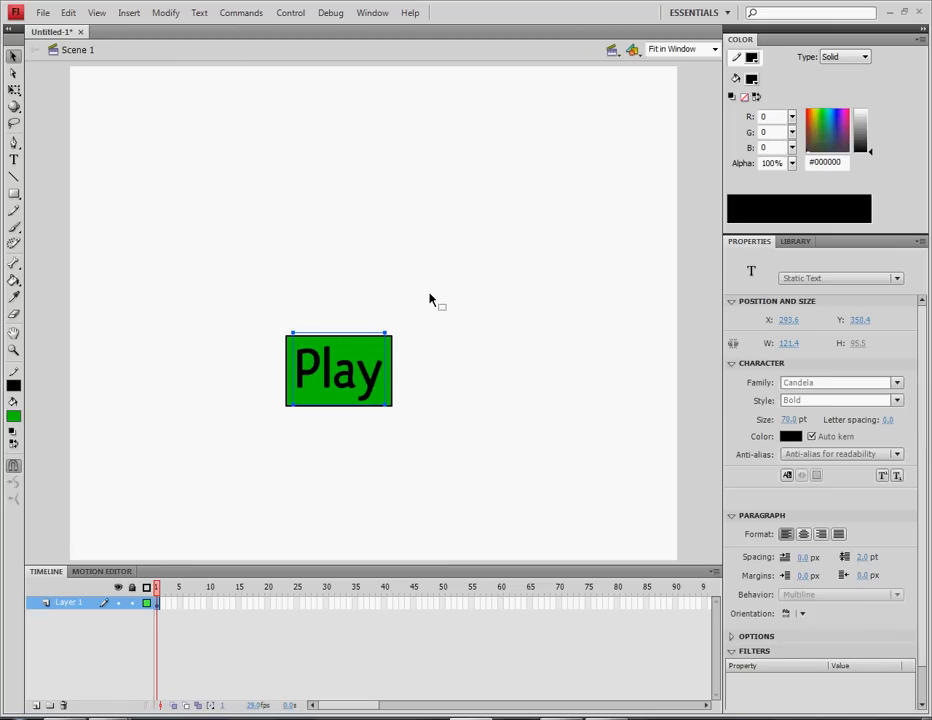
{"action": "key", "text": "Up"}
{"action": "key", "text": "Up"}
{"action": "key", "text": "Up"}
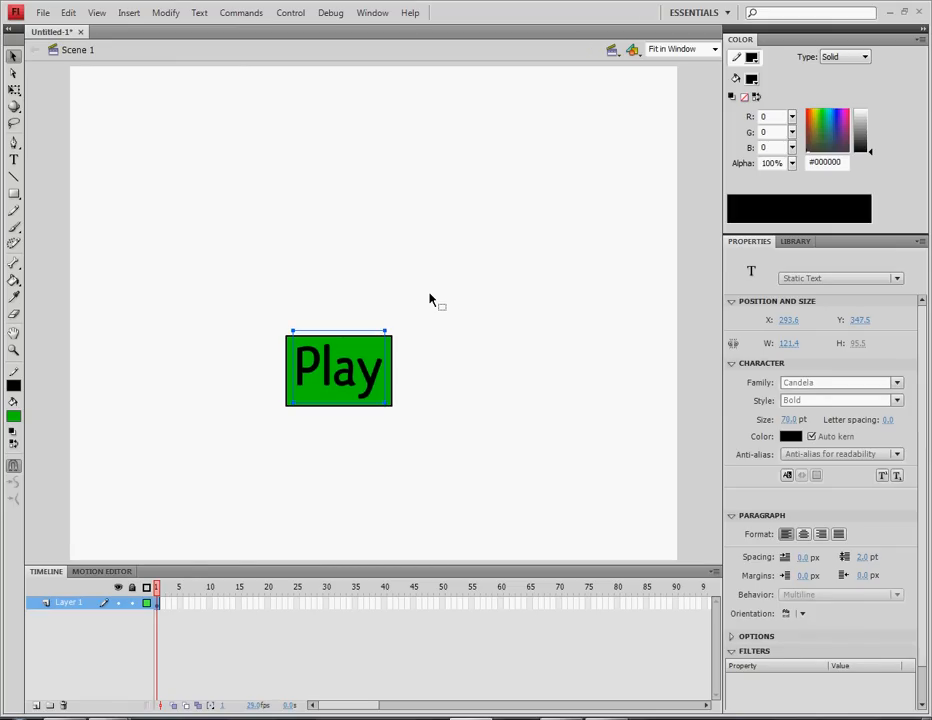
{"action": "key", "text": "Down"}
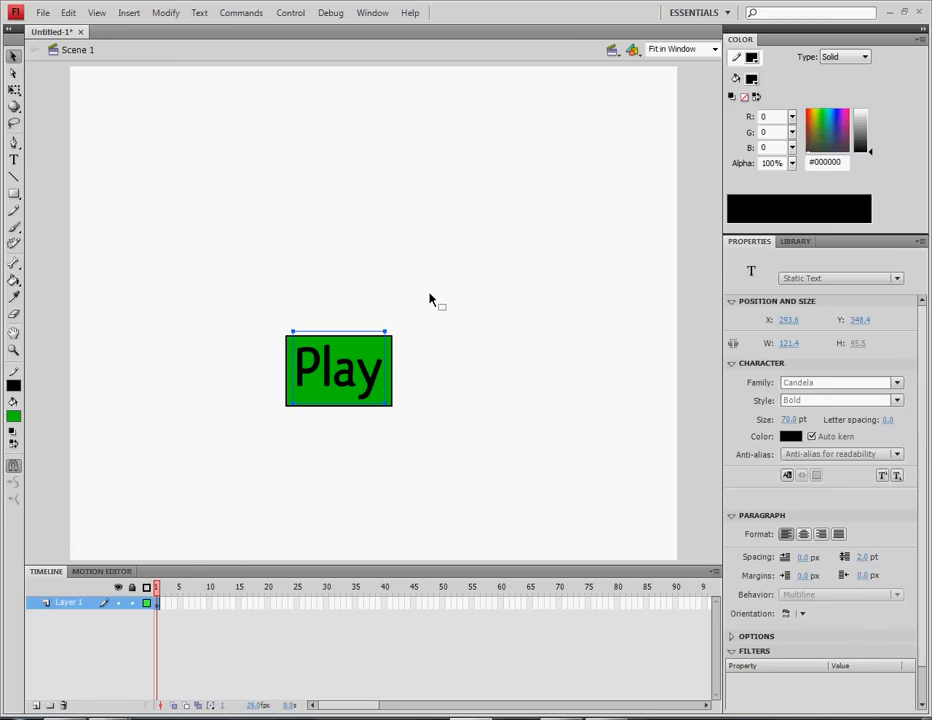
{"action": "left_click", "coordinate": [430, 299]}
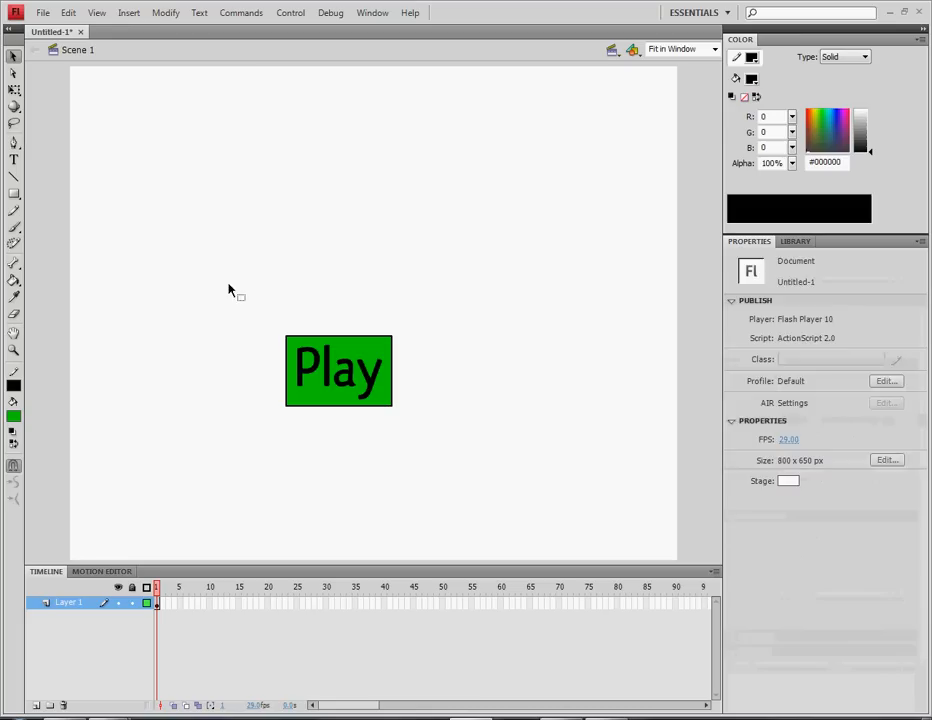
Select the rectangle and text together, nudge them up and right, and reselect the whole button
{"action": "left_click_drag", "start_coordinate": [229, 287], "coordinate": [427, 468]}
{"action": "left_click", "coordinate": [185, 238]}
{"action": "left_click_drag", "start_coordinate": [229, 293], "coordinate": [405, 422]}
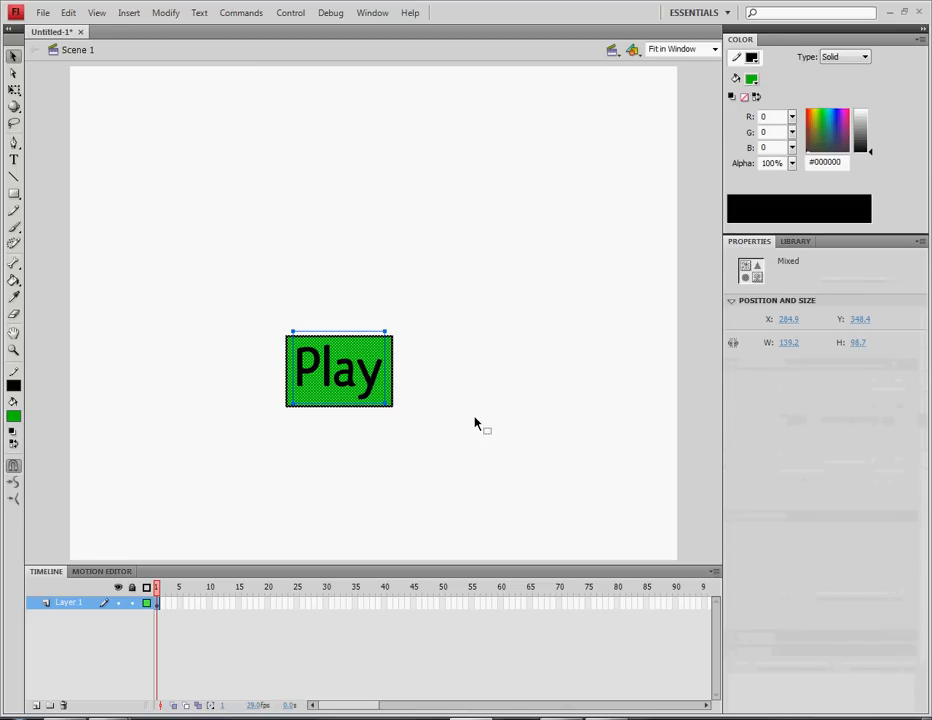
{"action": "key", "text": "Up"}
{"action": "key", "text": "Up"}
{"action": "key", "text": "Up"}
{"action": "key", "text": "Up"}
{"action": "key", "text": "Up"}
{"action": "key", "text": "Up"}
{"action": "key", "text": "Up"}
{"action": "key", "text": "Up"}
{"action": "key", "text": "Up"}
{"action": "key", "text": "Up"}
{"action": "key", "text": "Up"}
{"action": "key", "text": "Up"}
{"action": "key", "text": "Up"}
{"action": "key", "text": "Up"}
{"action": "key", "text": "Up"}
{"action": "key", "text": "Up"}
{"action": "key", "text": "Up"}
{"action": "key", "text": "Up"}
{"action": "key", "text": "Up"}
{"action": "key", "text": "Up"}
{"action": "key", "text": "Right"}
{"action": "key", "text": "Right"}
{"action": "key", "text": "Right"}
{"action": "key", "text": "Right"}
{"action": "key", "text": "Right"}
{"action": "key", "text": "Right"}
{"action": "key", "text": "Right"}
{"action": "key", "text": "Right"}
{"action": "key", "text": "Right"}
{"action": "key", "text": "Right"}
{"action": "key", "text": "Right"}
{"action": "key", "text": "Right"}
{"action": "key", "text": "Right"}
{"action": "key", "text": "Right"}
{"action": "key", "text": "Right"}
{"action": "key", "text": "Right"}
{"action": "key", "text": "Right"}
{"action": "key", "text": "Right"}
{"action": "key", "text": "Right"}
{"action": "key", "text": "Right"}
{"action": "key", "text": "Up"}
{"action": "key", "text": "Up"}
{"action": "key", "text": "Up"}
{"action": "key", "text": "Up"}
{"action": "key", "text": "Up"}
{"action": "key", "text": "Up"}
{"action": "key", "text": "Up"}
{"action": "key", "text": "Up"}
{"action": "key", "text": "Up"}
{"action": "key", "text": "Up"}
{"action": "key", "text": "Up"}
{"action": "key", "text": "Up"}
{"action": "key", "text": "Up"}
{"action": "key", "text": "Up"}
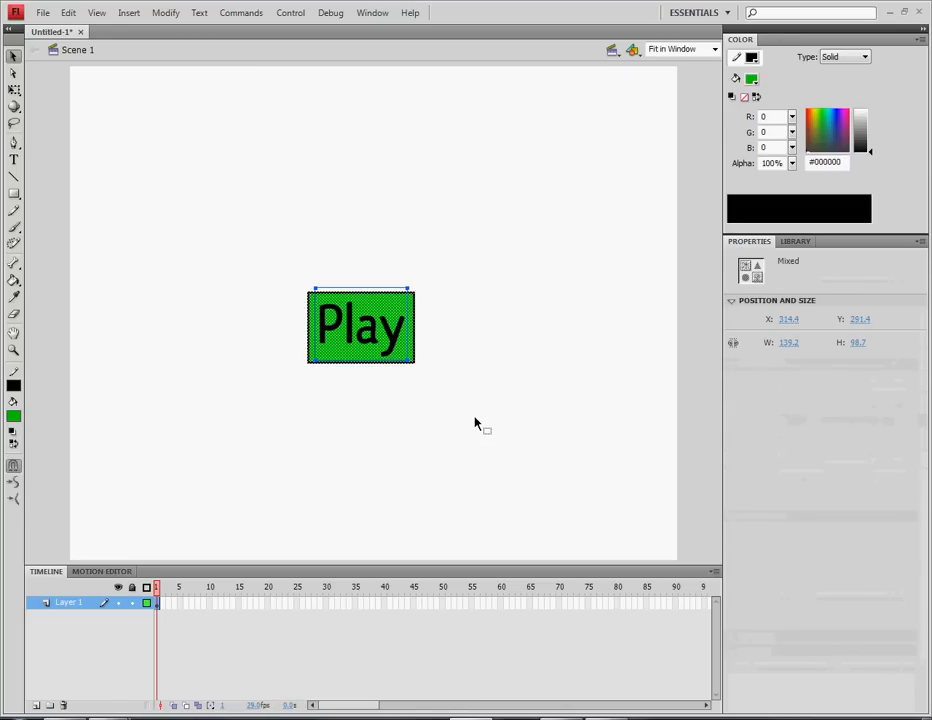
{"action": "key", "text": "Right"}
{"action": "key", "text": "Right"}
{"action": "key", "text": "Right"}
{"action": "key", "text": "Right"}
{"action": "key", "text": "Right"}
{"action": "key", "text": "Right"}
{"action": "key", "text": "Right"}
{"action": "key", "text": "Right"}
{"action": "key", "text": "Right"}
{"action": "key", "text": "Right"}
{"action": "key", "text": "Up"}
{"action": "key", "text": "Up"}
{"action": "key", "text": "Up"}
{"action": "key", "text": "Up"}
{"action": "key", "text": "Up"}
{"action": "key", "text": "Up"}
{"action": "key", "text": "Up"}
{"action": "key", "text": "Up"}
{"action": "key", "text": "Up"}
{"action": "key", "text": "Up"}
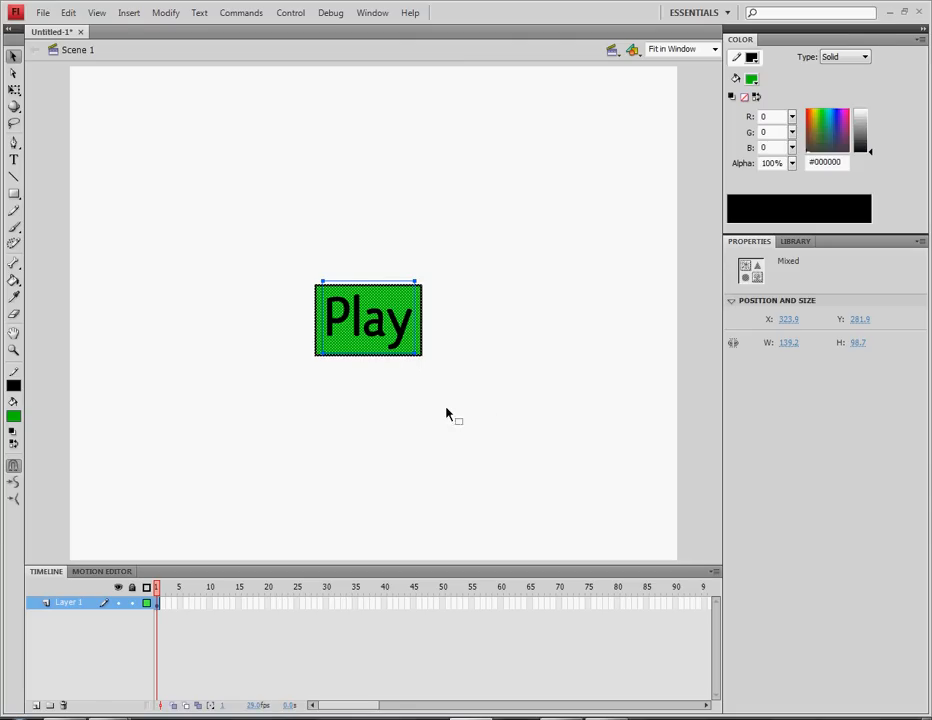
{"action": "left_click", "coordinate": [241, 243]}
{"action": "left_click_drag", "start_coordinate": [286, 282], "coordinate": [287, 228]}
{"action": "left_click", "coordinate": [289, 229]}
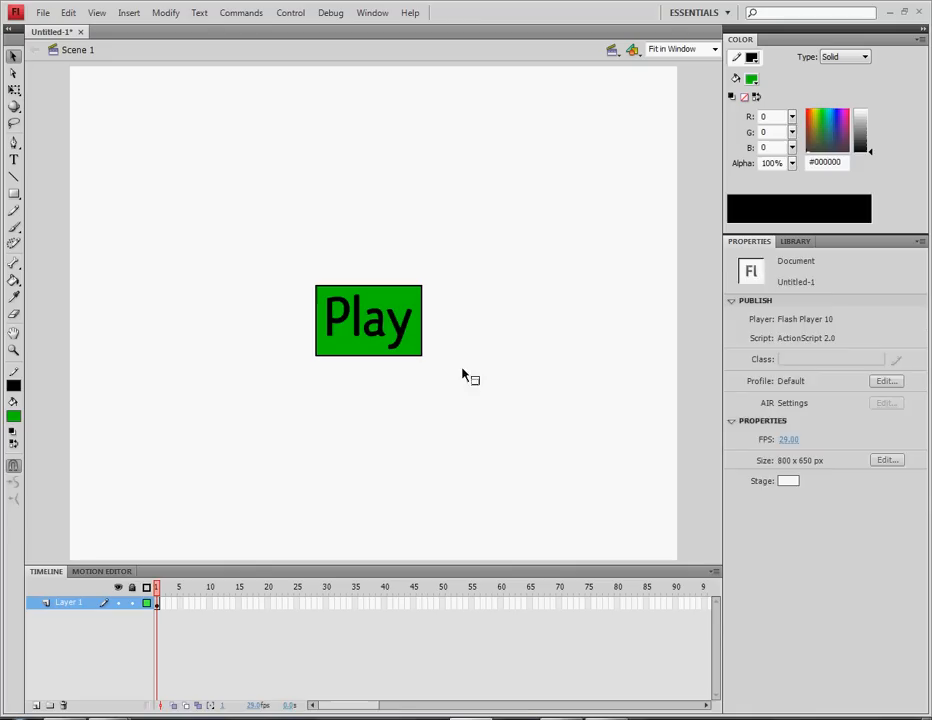
{"action": "left_click_drag", "start_coordinate": [466, 374], "coordinate": [237, 233]}
{"action": "left_click", "coordinate": [307, 297]}
{"action": "left_click_drag", "start_coordinate": [291, 262], "coordinate": [474, 372]}
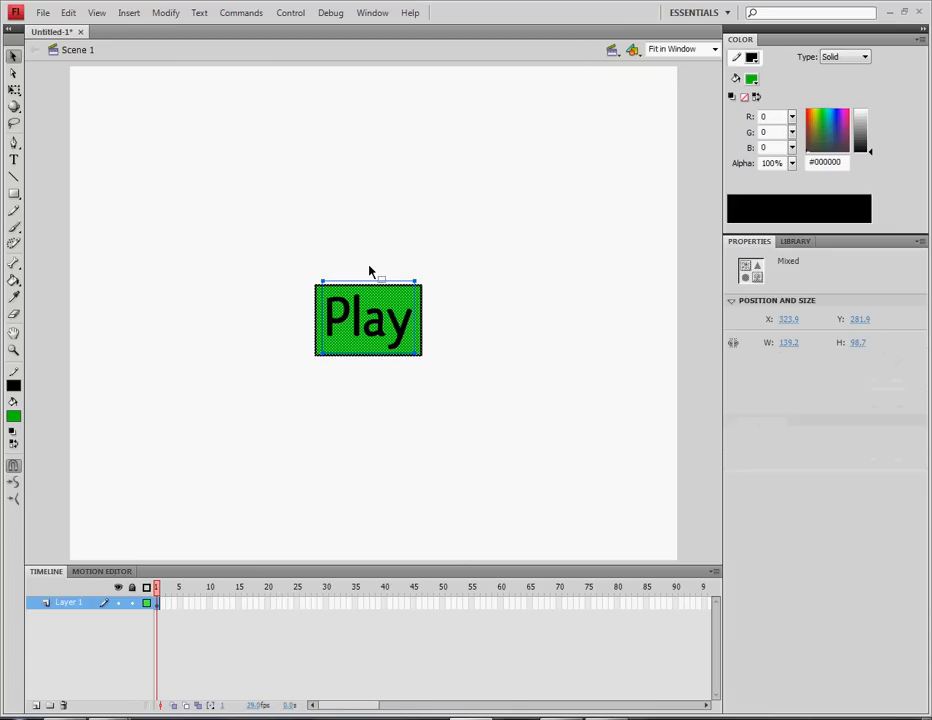
In Convert to Symbol (F8), name the symbol Play_Button and set its type to Button
{"action": "key", "text": "F8"}
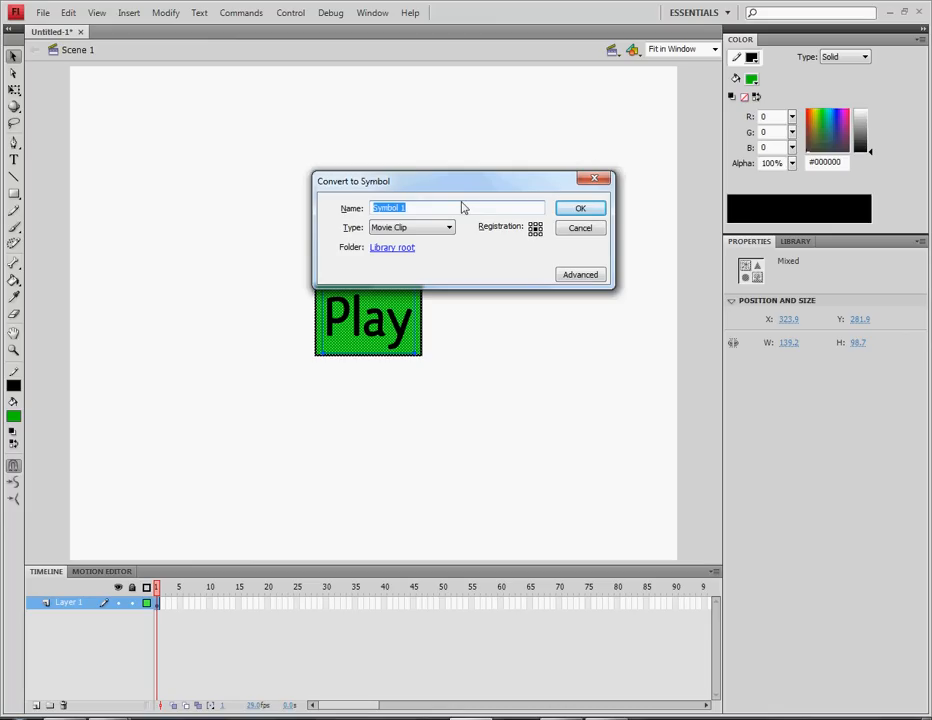
{"action": "type", "text": "Play_Button"}
{"action": "left_click", "coordinate": [428, 227]}
{"action": "left_click", "coordinate": [390, 247]}
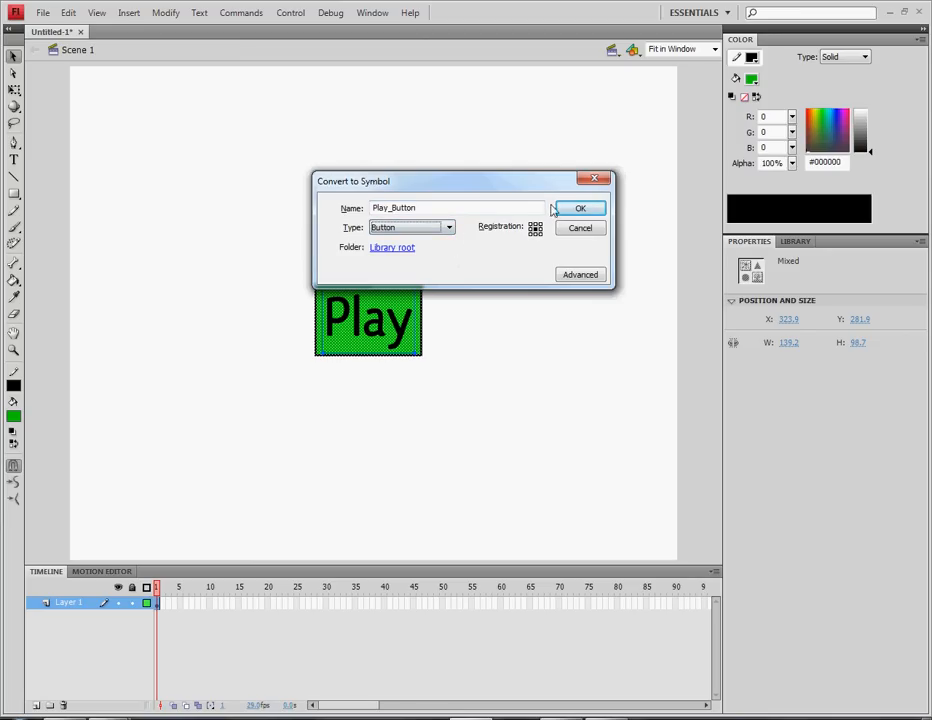
{"action": "double_click", "coordinate": [445, 208]}
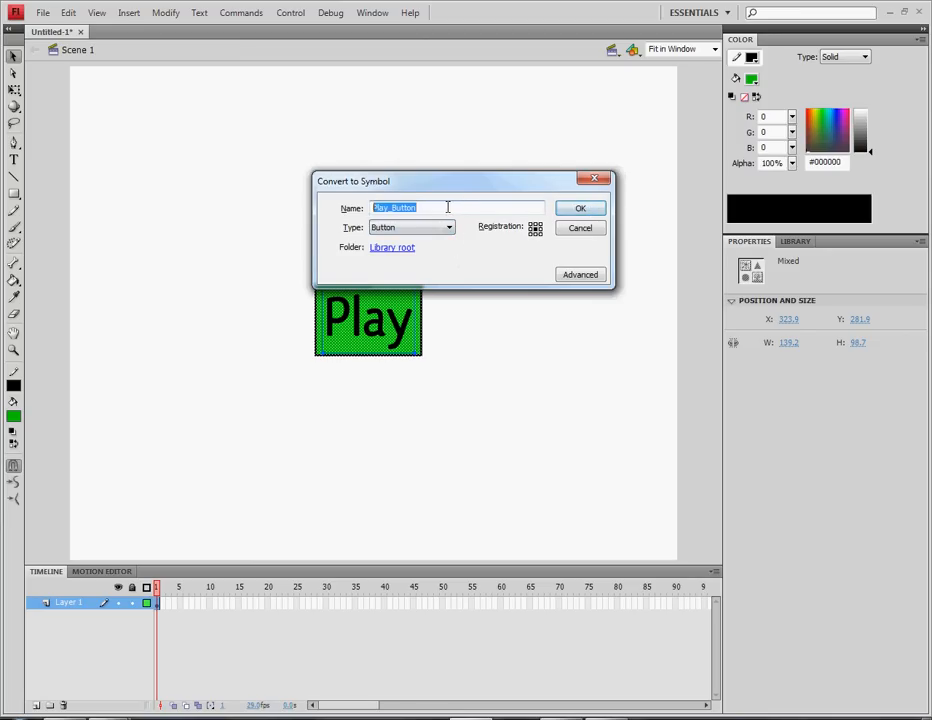
{"action": "left_click", "coordinate": [445, 208]}
{"action": "double_click", "coordinate": [445, 208]}
{"action": "left_click", "coordinate": [455, 207]}
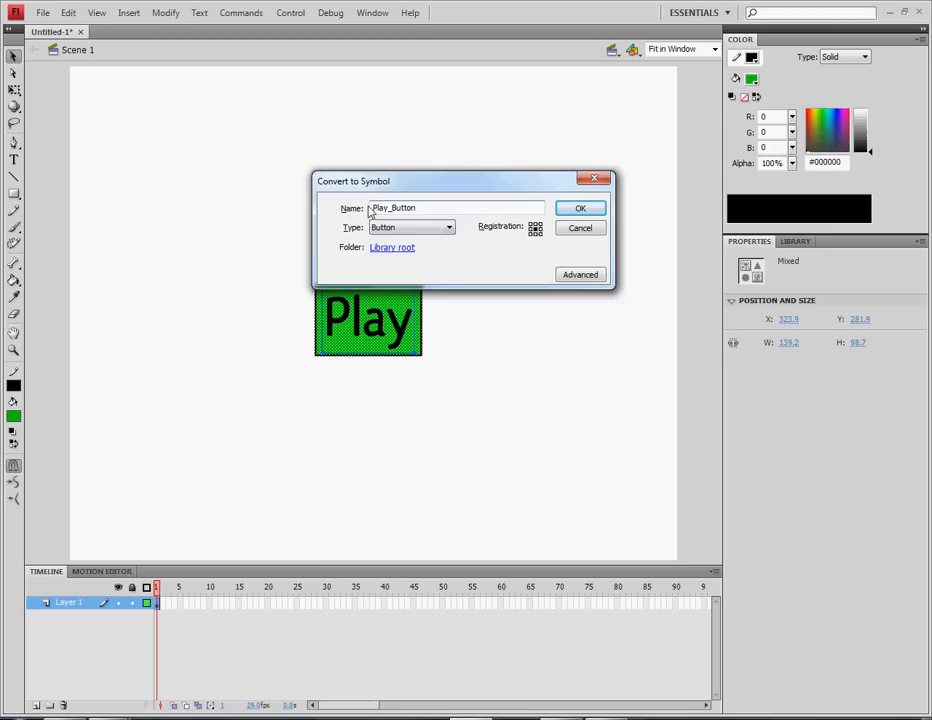
Confirm the Play_Button symbol and drag the instance slightly up and left
{"action": "left_click", "coordinate": [572, 214]}
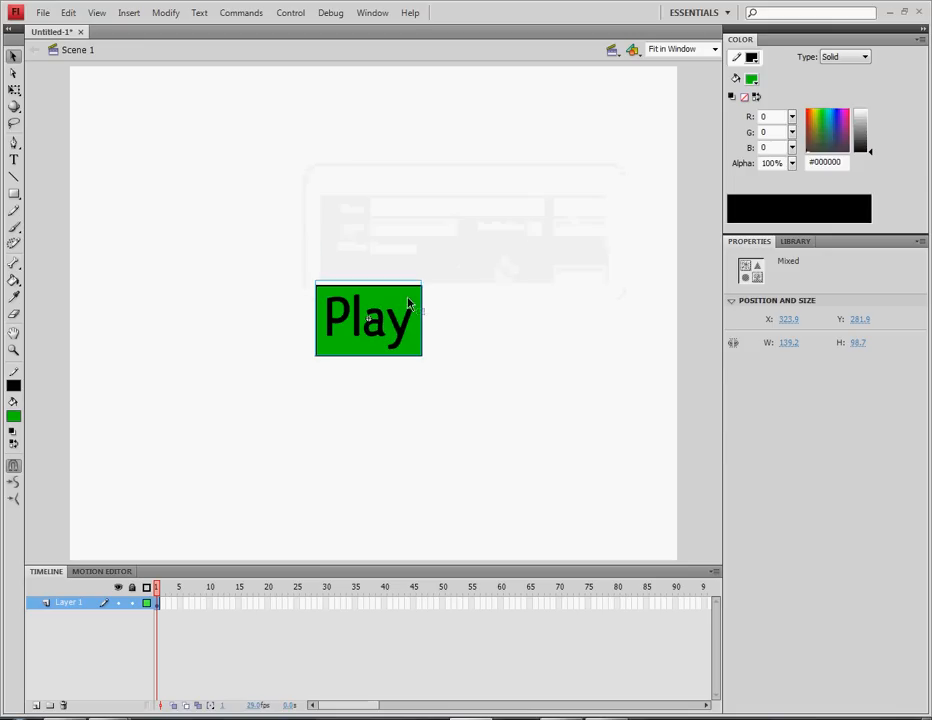
{"action": "mouse_move", "coordinate": [380, 324]}
{"action": "left_mouse_down"}
{"action": "mouse_move", "coordinate": [357, 314]}
{"action": "mouse_move", "coordinate": [395, 322]}
{"action": "left_mouse_up"}
{"action": "left_click", "coordinate": [438, 328]}
{"action": "left_click", "coordinate": [430, 325]}
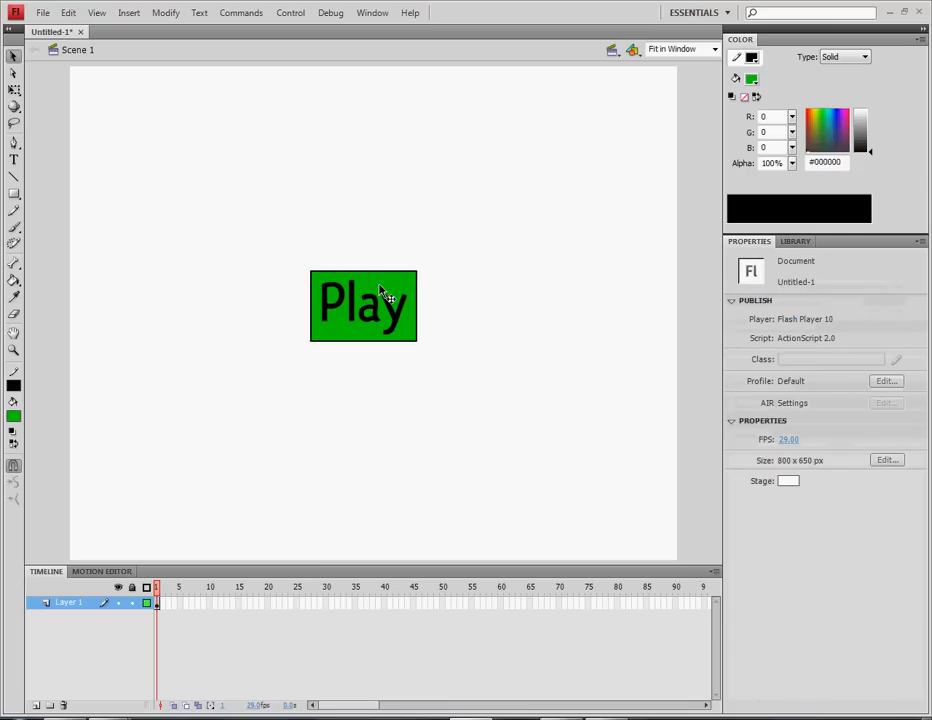
{"action": "left_click_drag", "start_coordinate": [205, 245], "coordinate": [472, 408]}
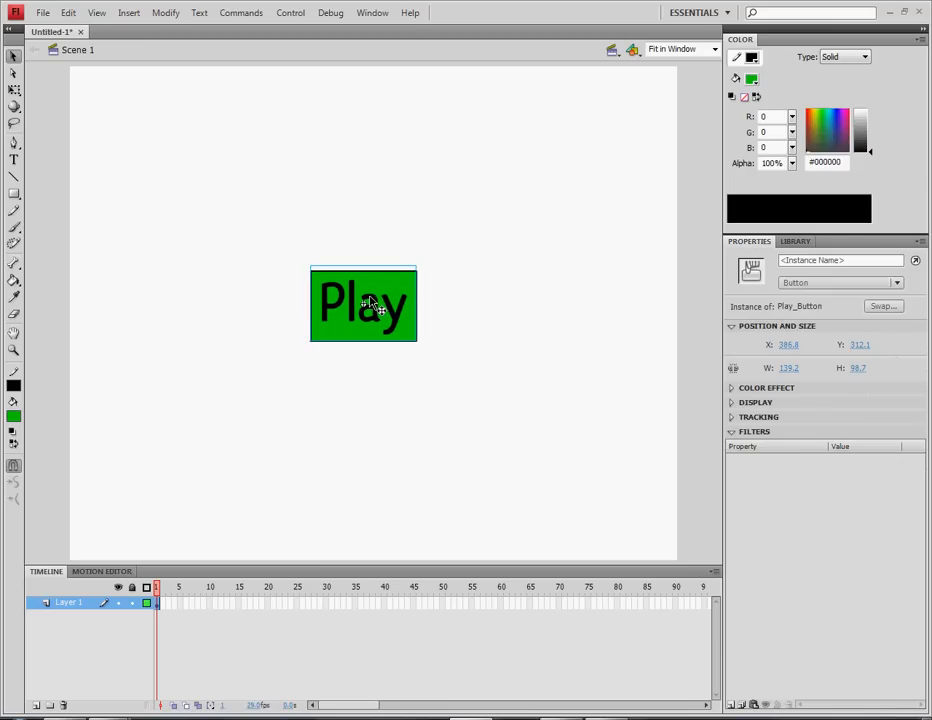
{"action": "left_click_drag", "start_coordinate": [370, 308], "coordinate": [366, 307]}
{"action": "left_click", "coordinate": [447, 354]}
Fine-tune the Play_Button position, setting X to 368.0 and nudging it right
{"action": "left_click", "coordinate": [405, 328]}
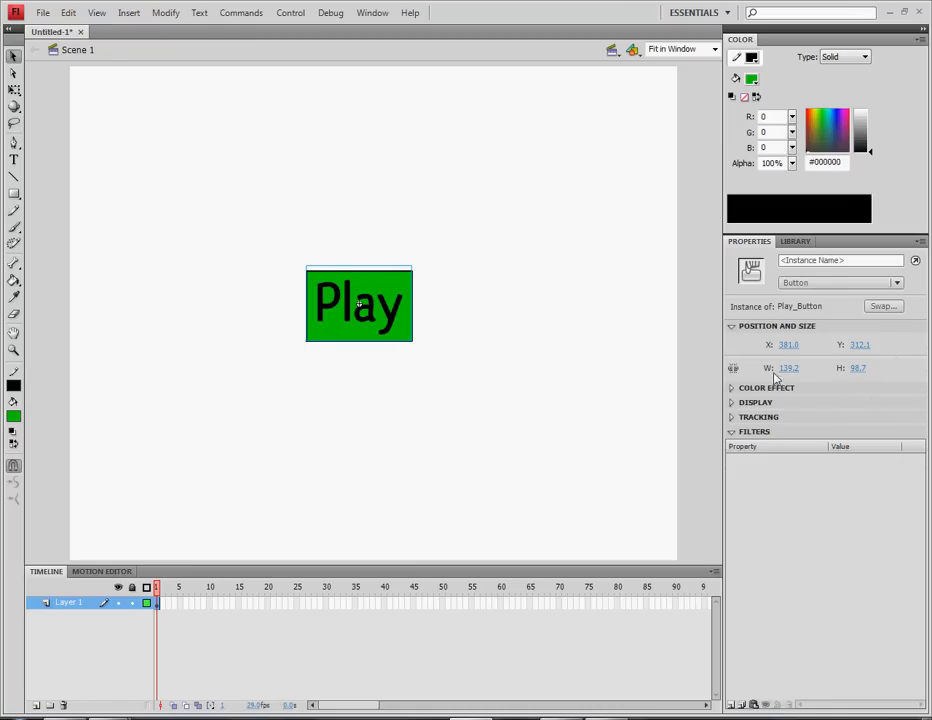
{"action": "mouse_move", "coordinate": [793, 347]}
{"action": "left_mouse_down"}
{"action": "mouse_move", "coordinate": [768, 345]}
{"action": "mouse_move", "coordinate": [797, 348]}
{"action": "mouse_move", "coordinate": [786, 349]}
{"action": "left_mouse_up"}
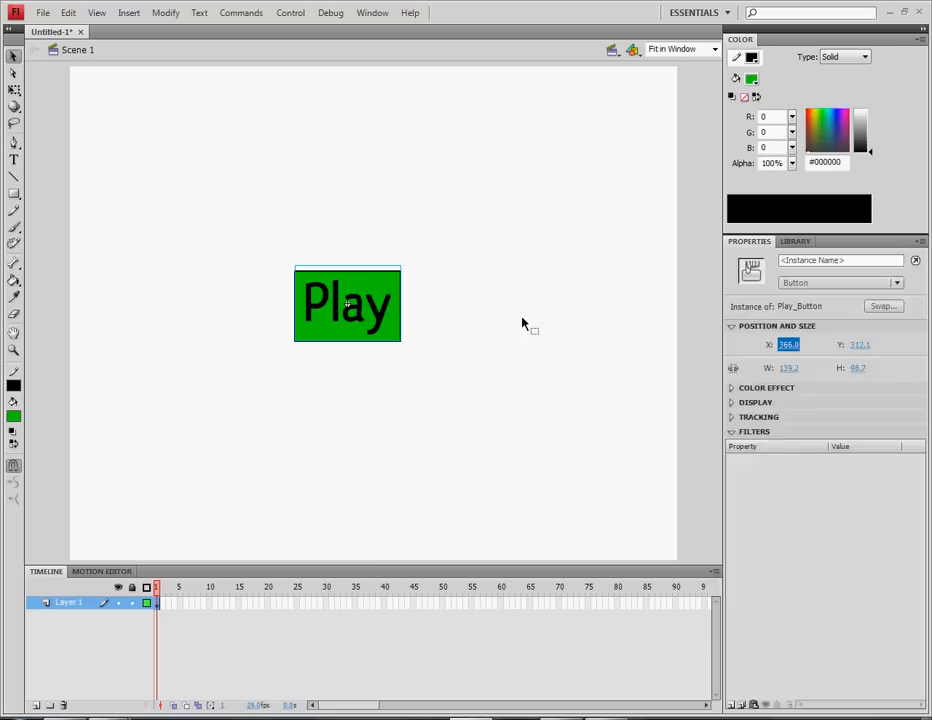
{"action": "left_click", "coordinate": [488, 319]}
{"action": "left_click_drag", "start_coordinate": [240, 237], "coordinate": [459, 367]}
{"action": "left_click_drag", "start_coordinate": [397, 325], "coordinate": [416, 318]}
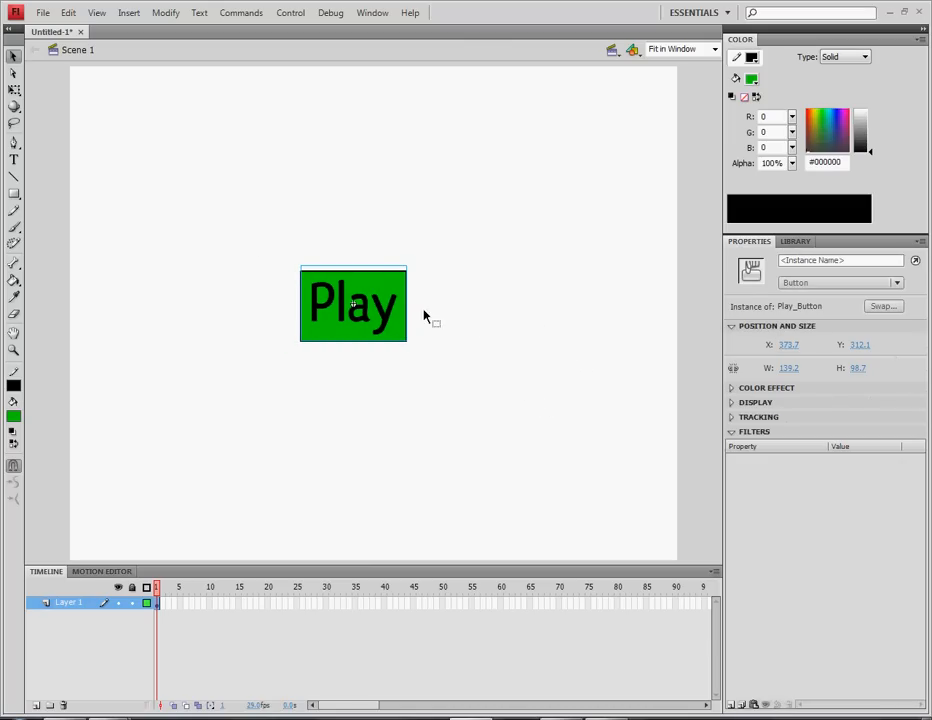
{"action": "left_click", "coordinate": [424, 316]}
{"action": "left_click", "coordinate": [381, 327]}
{"action": "left_click", "coordinate": [485, 337]}
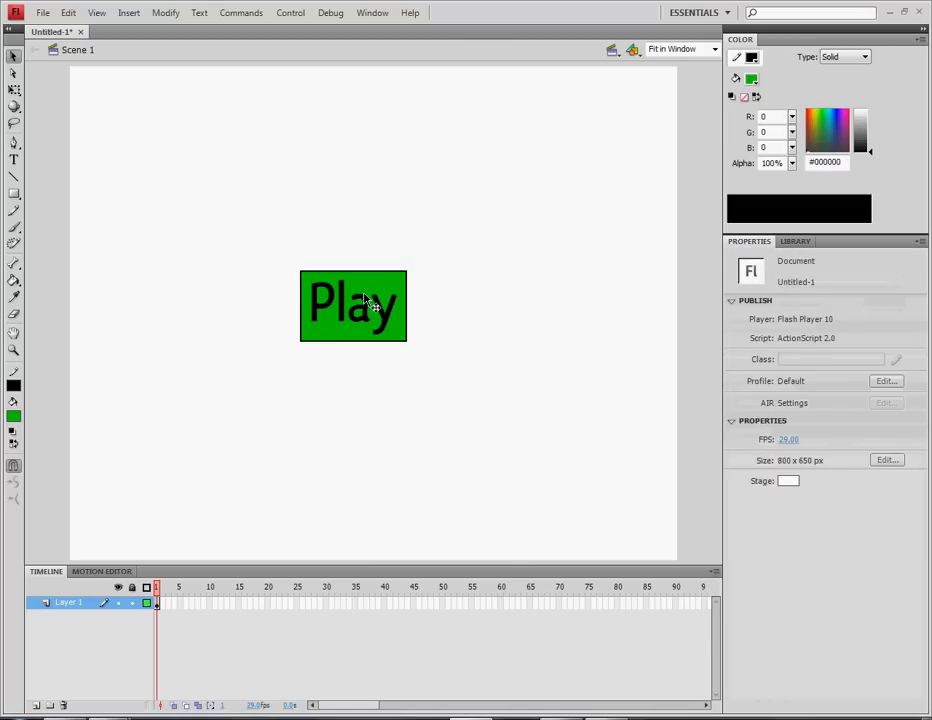
{"action": "left_click", "coordinate": [368, 302]}
Open the Play_Button symbol for editing and select its green shape and Play text
{"action": "double_click", "coordinate": [325, 325]}
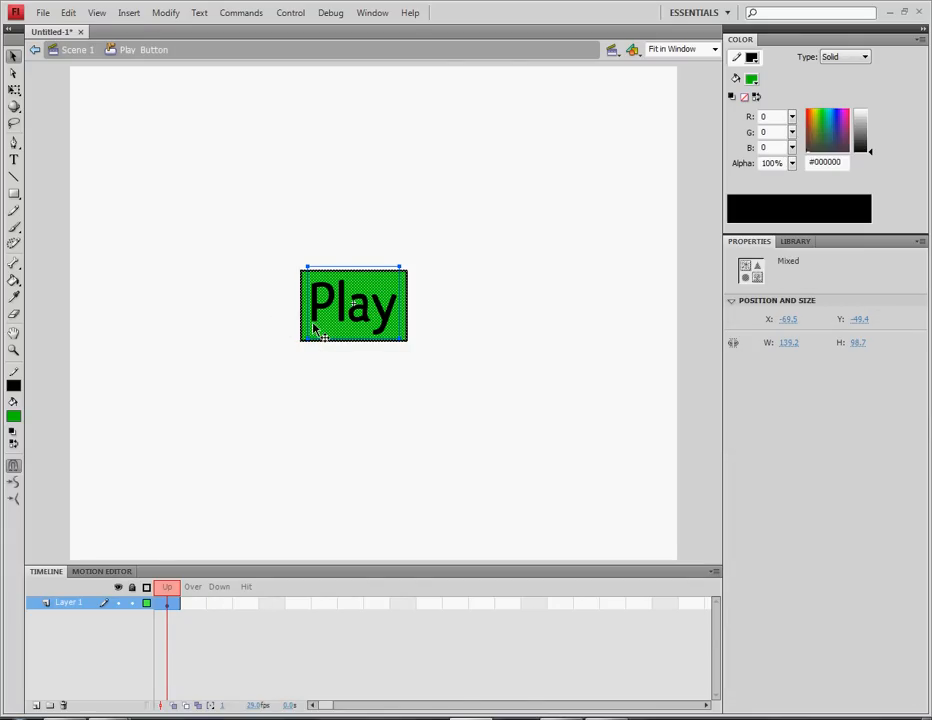
{"action": "left_click_drag", "start_coordinate": [252, 240], "coordinate": [424, 297]}
{"action": "left_click_drag", "start_coordinate": [258, 250], "coordinate": [208, 225]}
{"action": "left_click", "coordinate": [225, 549]}
Insert a keyframe on the Over frame duplicating the green Play graphic
{"action": "left_click", "coordinate": [193, 602]}
{"action": "key", "text": "F6"}
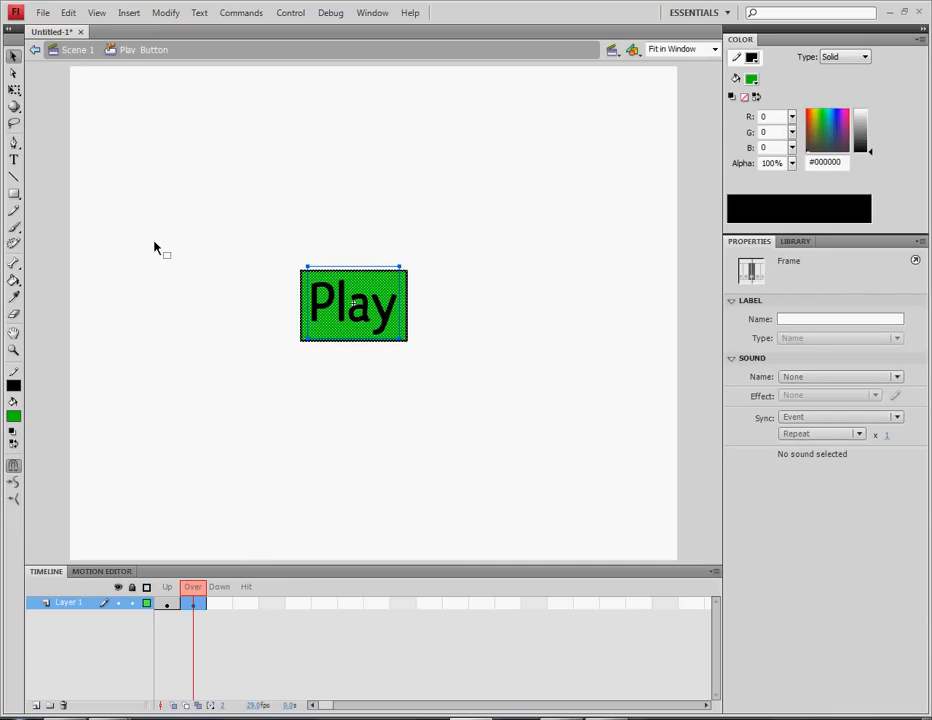
{"action": "left_click", "coordinate": [106, 283]}
{"action": "left_click", "coordinate": [331, 333]}
{"action": "left_click", "coordinate": [226, 344]}
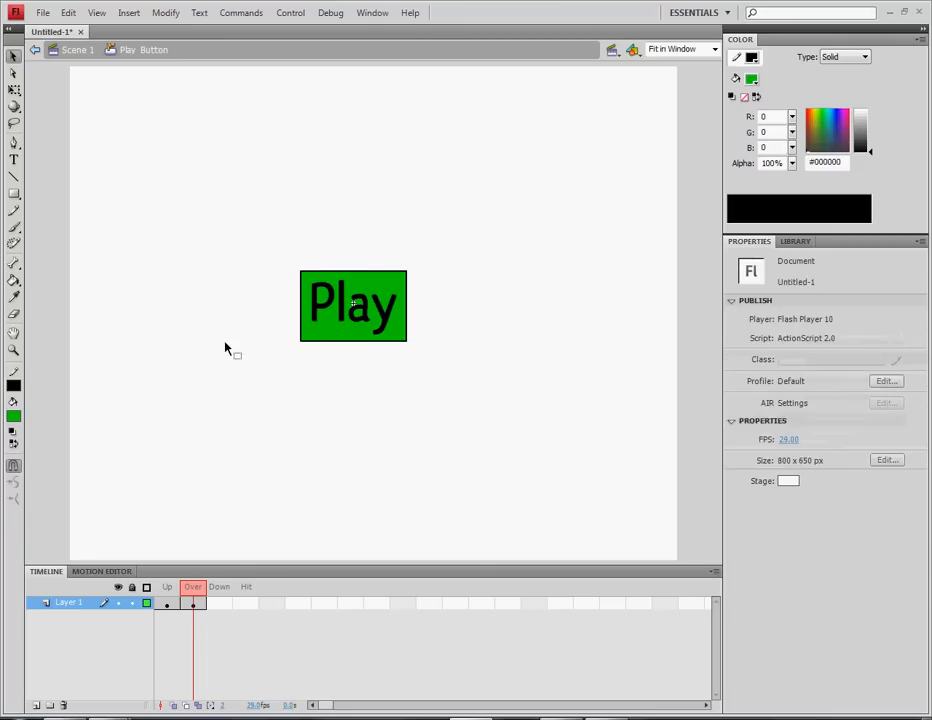
{"action": "left_click", "coordinate": [333, 330]}
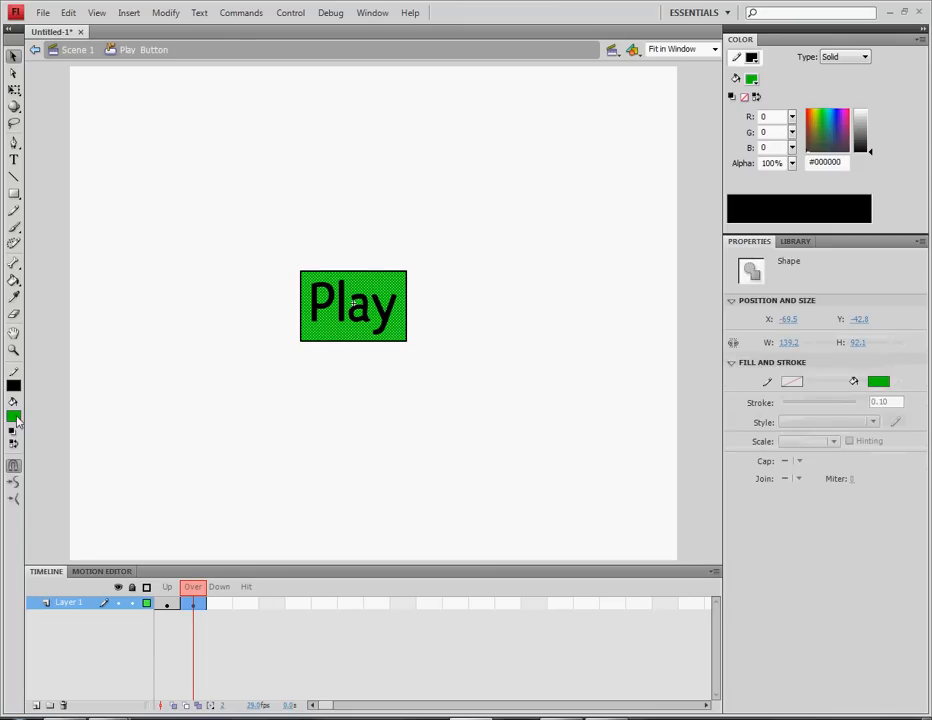
Try blue, then red, as the outline colour of the Over-state Play rectangle
{"action": "left_click", "coordinate": [219, 371]}
{"action": "left_click", "coordinate": [307, 327]}
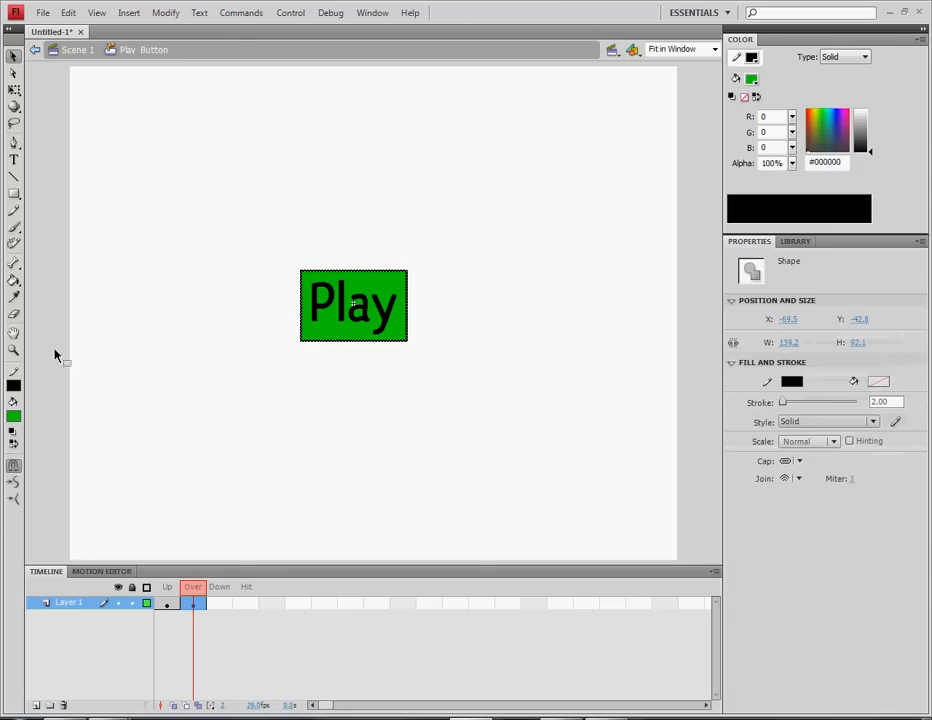
{"action": "left_click", "coordinate": [13, 387]}
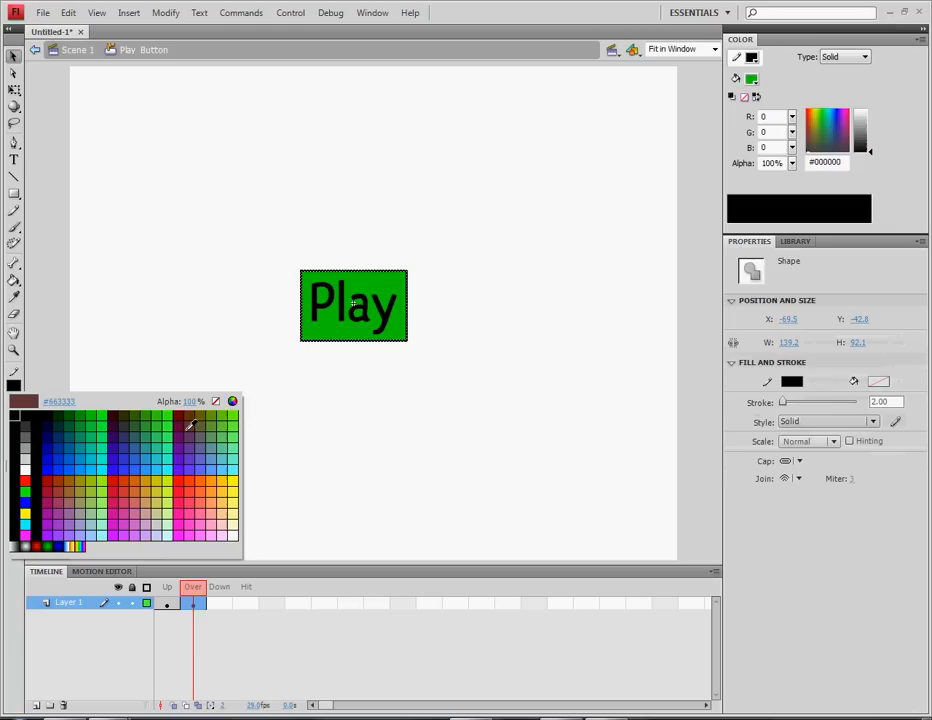
{"action": "left_click", "coordinate": [46, 465]}
{"action": "left_click", "coordinate": [218, 414]}
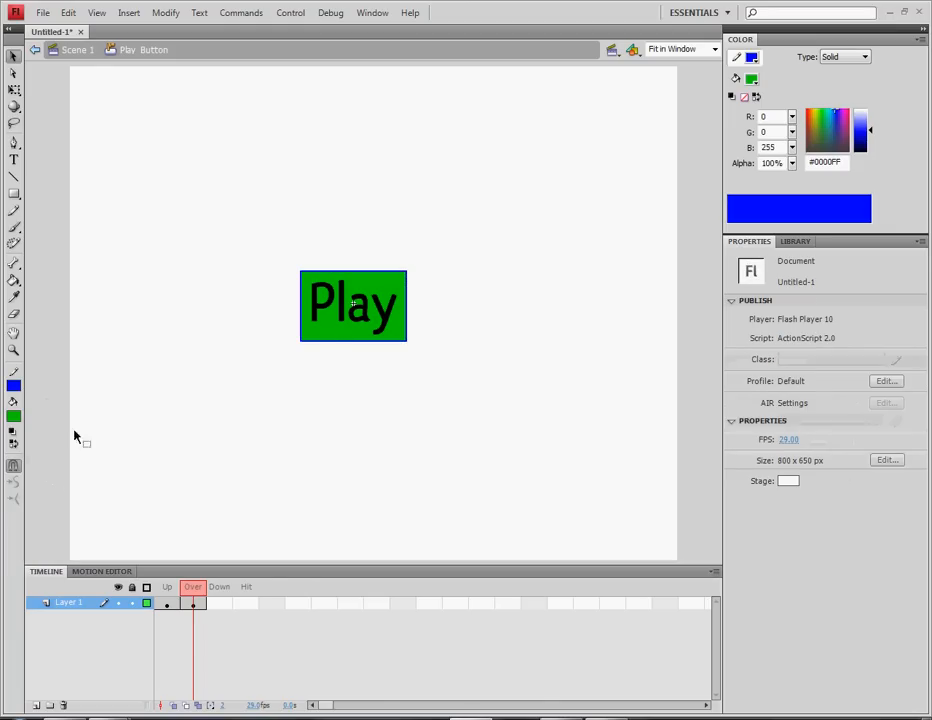
{"action": "double_click", "coordinate": [302, 318]}
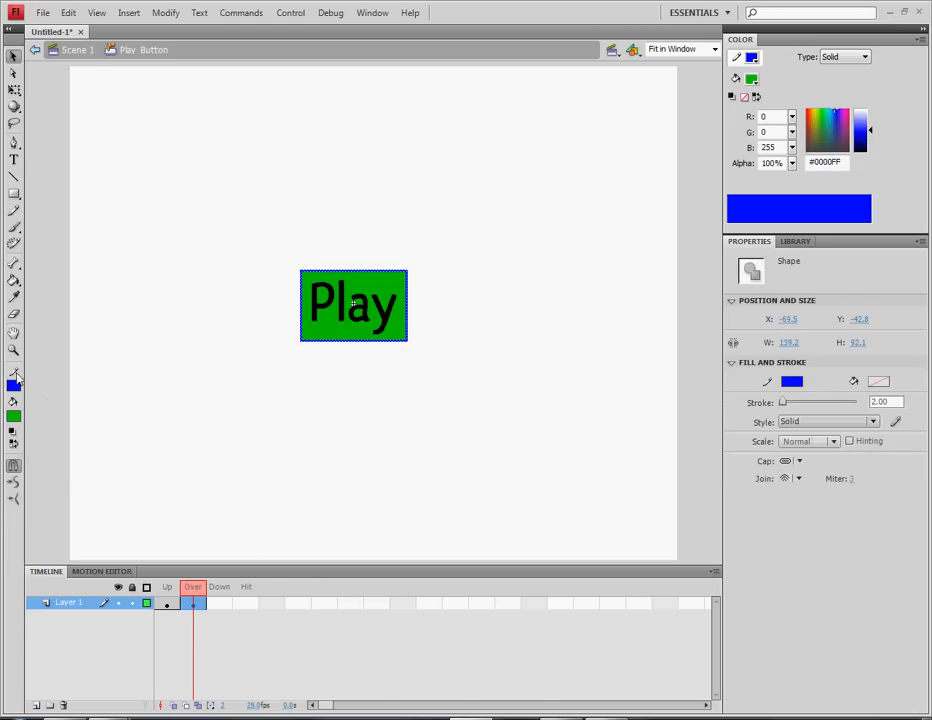
{"action": "left_click", "coordinate": [14, 388]}
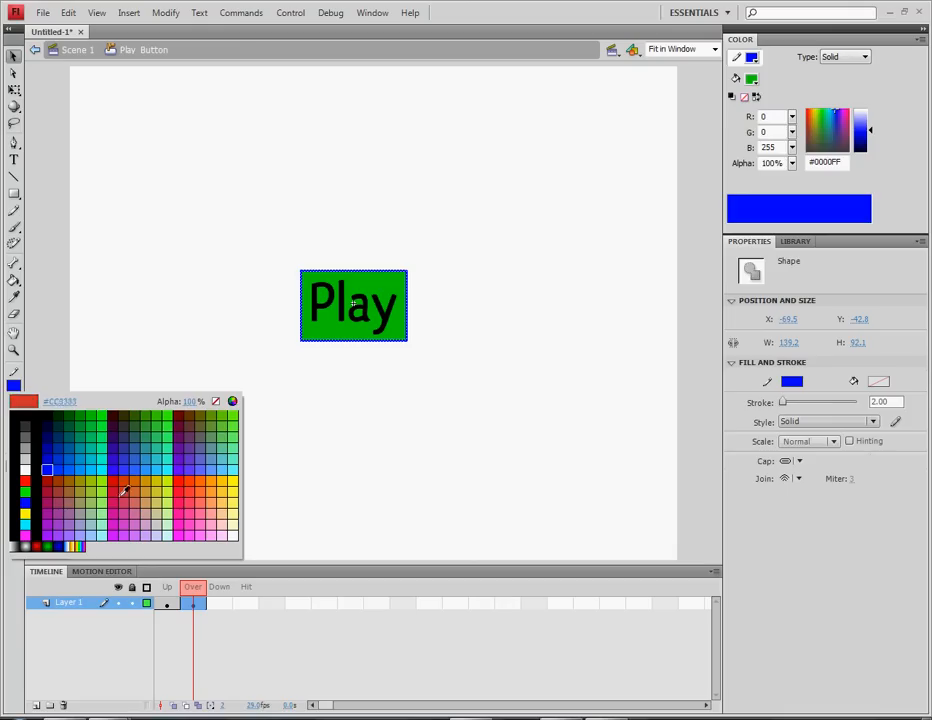
{"action": "left_click", "coordinate": [116, 487]}
Try cyan and then yellow as the rectangle's outline colour
{"action": "left_click", "coordinate": [159, 488]}
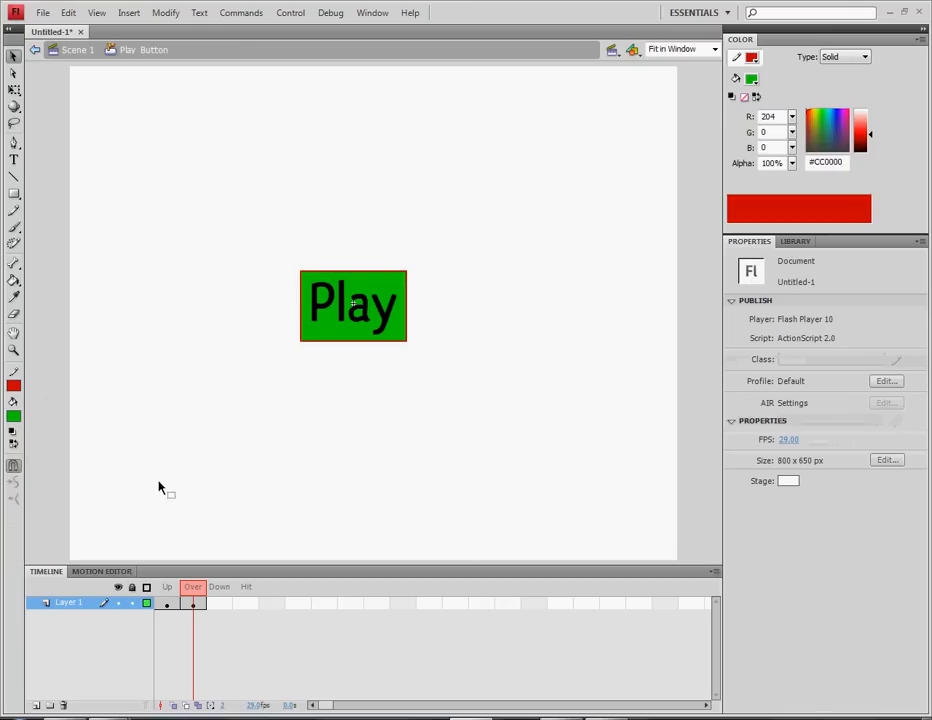
{"action": "double_click", "coordinate": [301, 306]}
{"action": "left_click", "coordinate": [14, 386]}
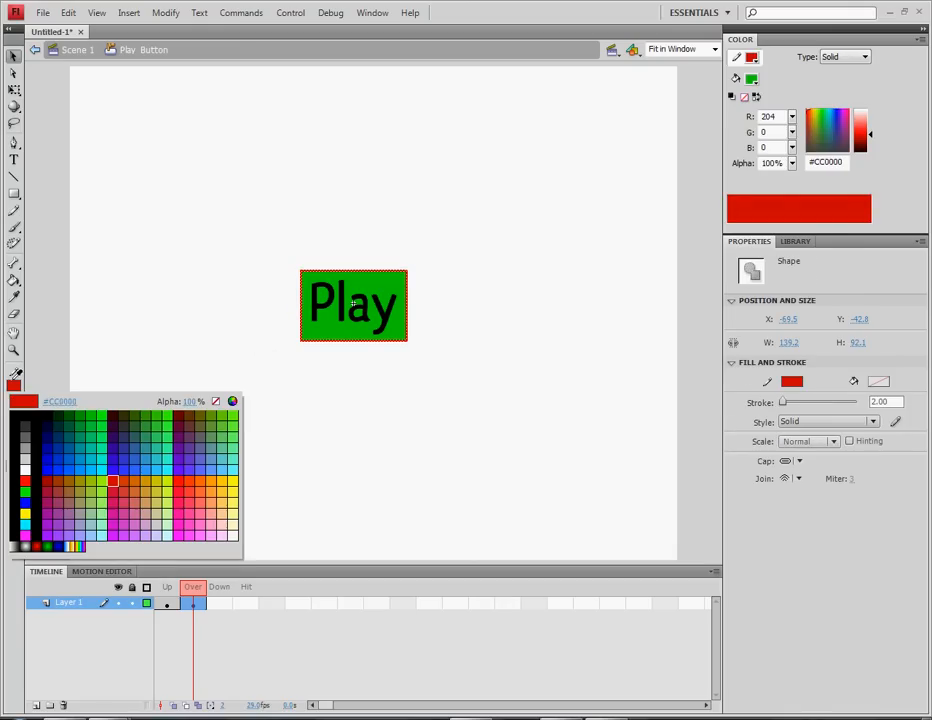
{"action": "left_click", "coordinate": [27, 523]}
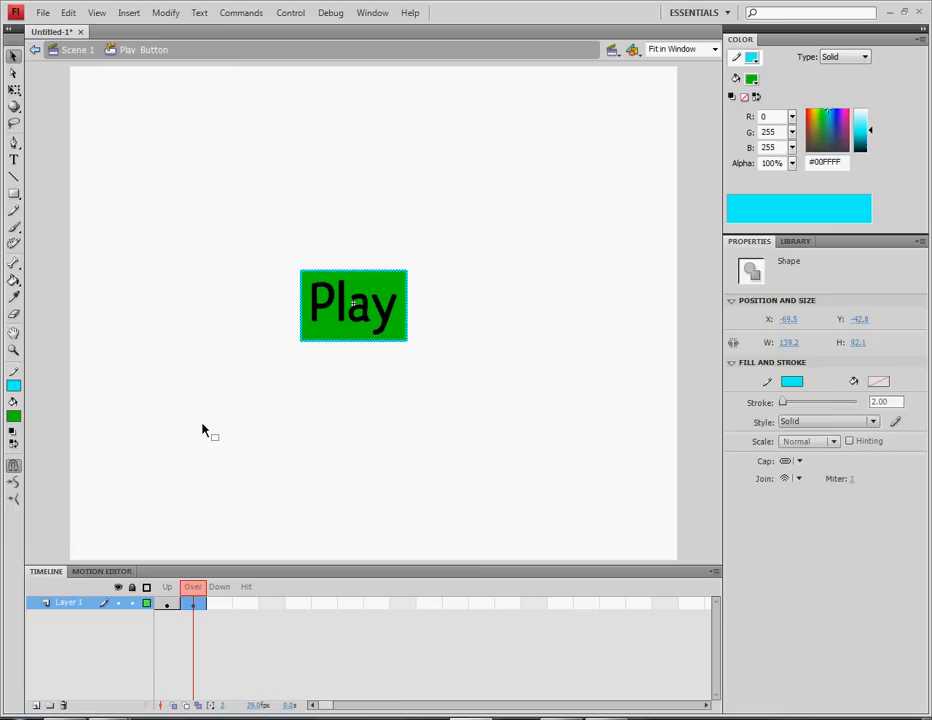
{"action": "left_click", "coordinate": [195, 450]}
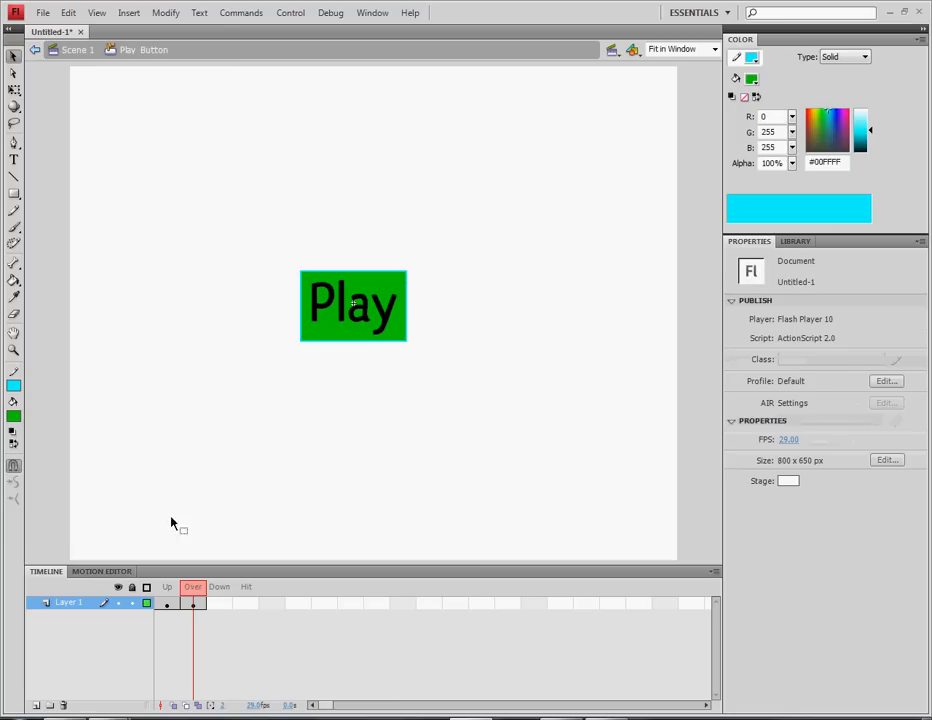
{"action": "double_click", "coordinate": [299, 322]}
{"action": "left_click", "coordinate": [14, 386]}
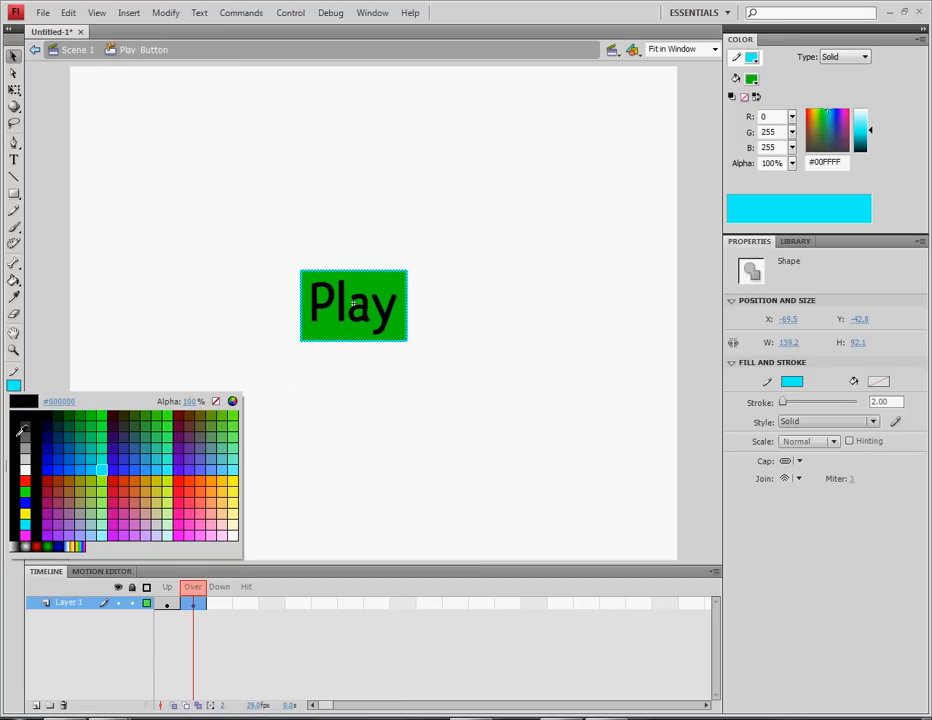
{"action": "left_click", "coordinate": [234, 482]}
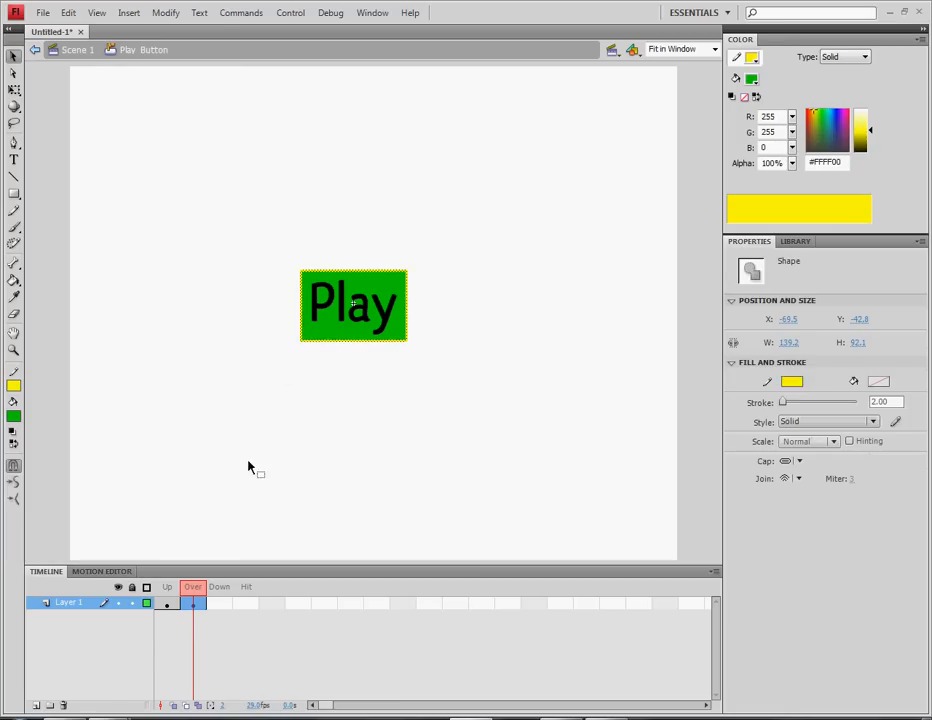
Settle on olive yellow #CCCC33 for the Play rectangle's outline
{"action": "left_click", "coordinate": [293, 505]}
{"action": "double_click", "coordinate": [301, 340]}
{"action": "left_click", "coordinate": [14, 386]}
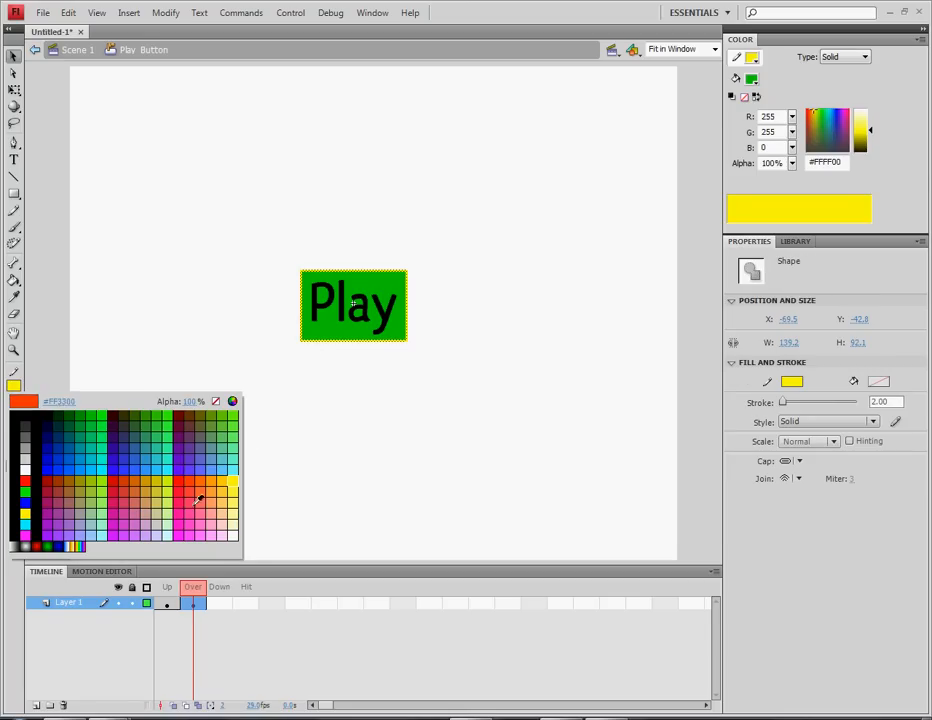
{"action": "left_click", "coordinate": [162, 493]}
{"action": "left_click", "coordinate": [279, 322]}
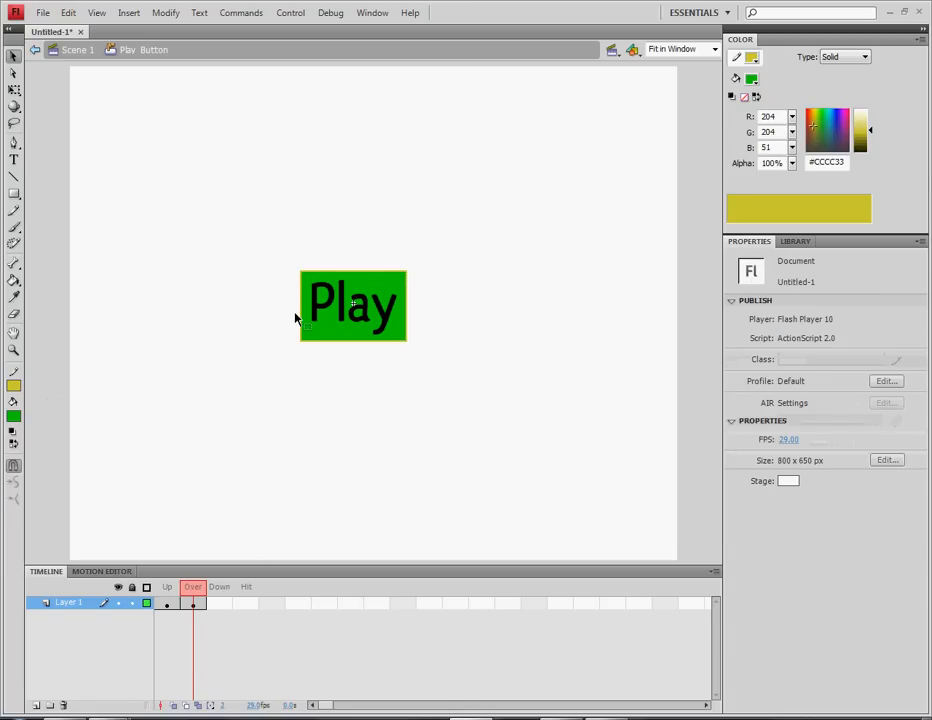
Set the outline thickness to 5 px
{"action": "double_click", "coordinate": [302, 316]}
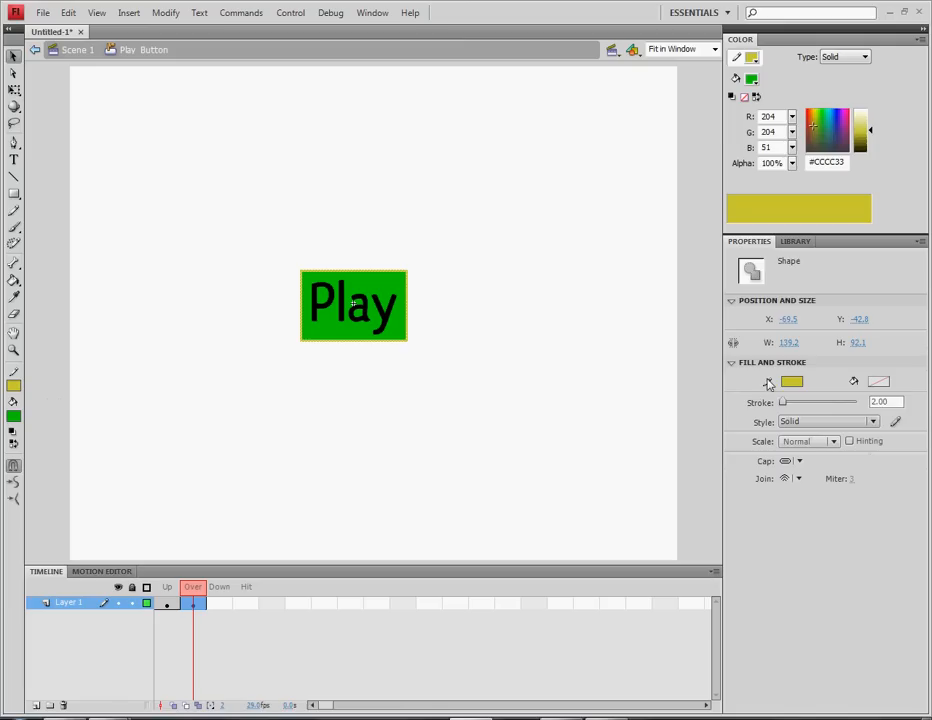
{"action": "left_click_drag", "start_coordinate": [890, 402], "coordinate": [752, 412]}
{"action": "type", "text": "5"}
{"action": "key", "text": "Return"}
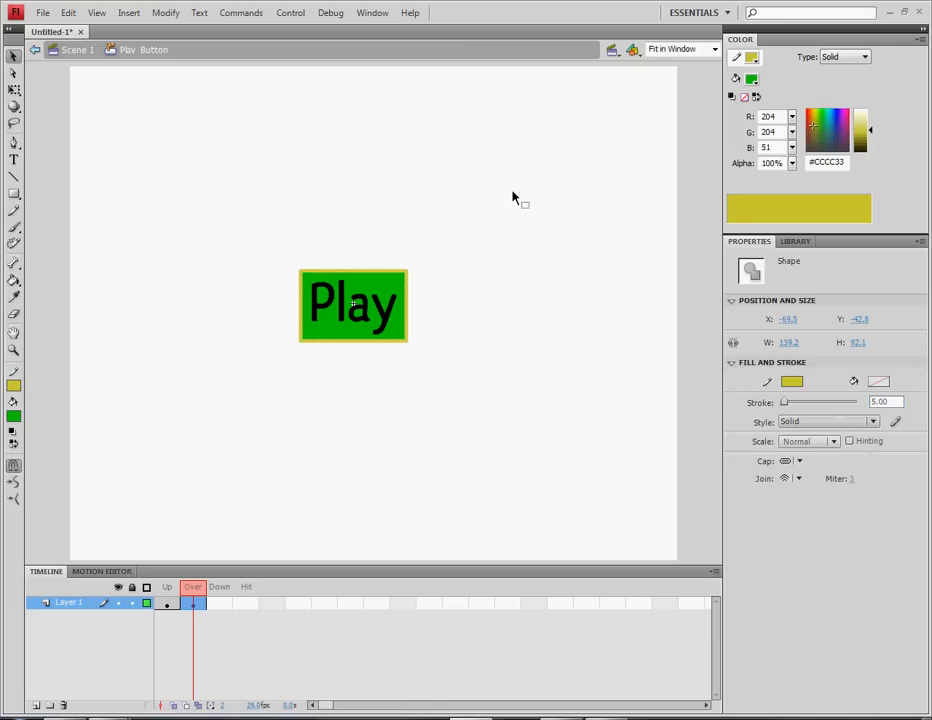
{"action": "left_click", "coordinate": [435, 321]}
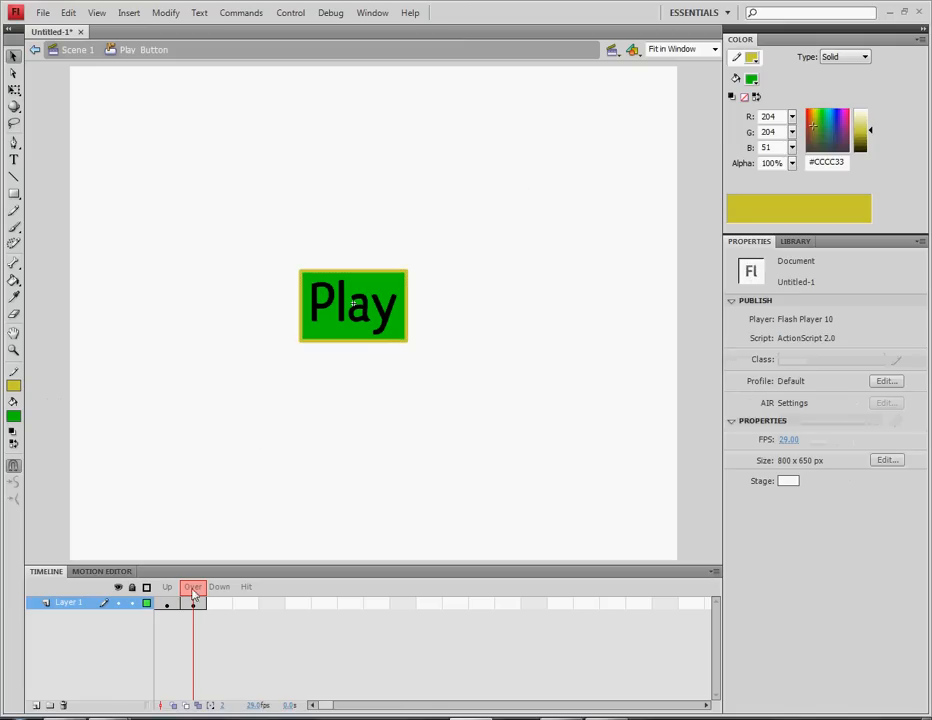
Compare the Up and Over state outlines, then return to the Over frame
{"action": "left_click_drag", "start_coordinate": [192, 588], "coordinate": [172, 590]}
{"action": "left_click", "coordinate": [168, 587]}
{"action": "left_click", "coordinate": [196, 588]}
{"action": "left_click", "coordinate": [357, 333]}
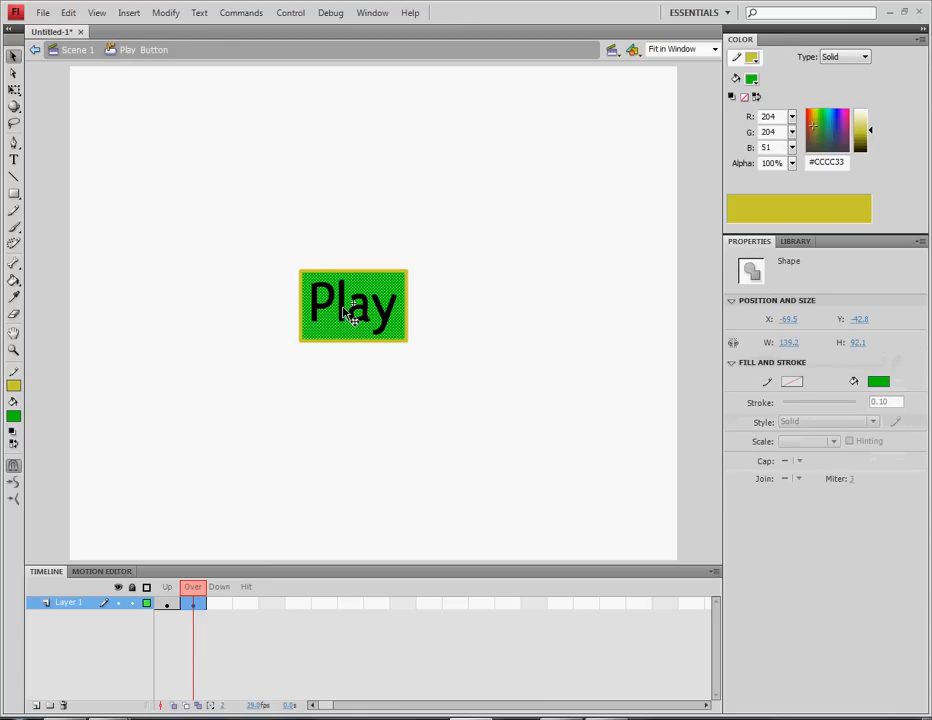
{"action": "left_click", "coordinate": [346, 402]}
Try olive yellow and then blue as the Play text colour
{"action": "left_click", "coordinate": [357, 322]}
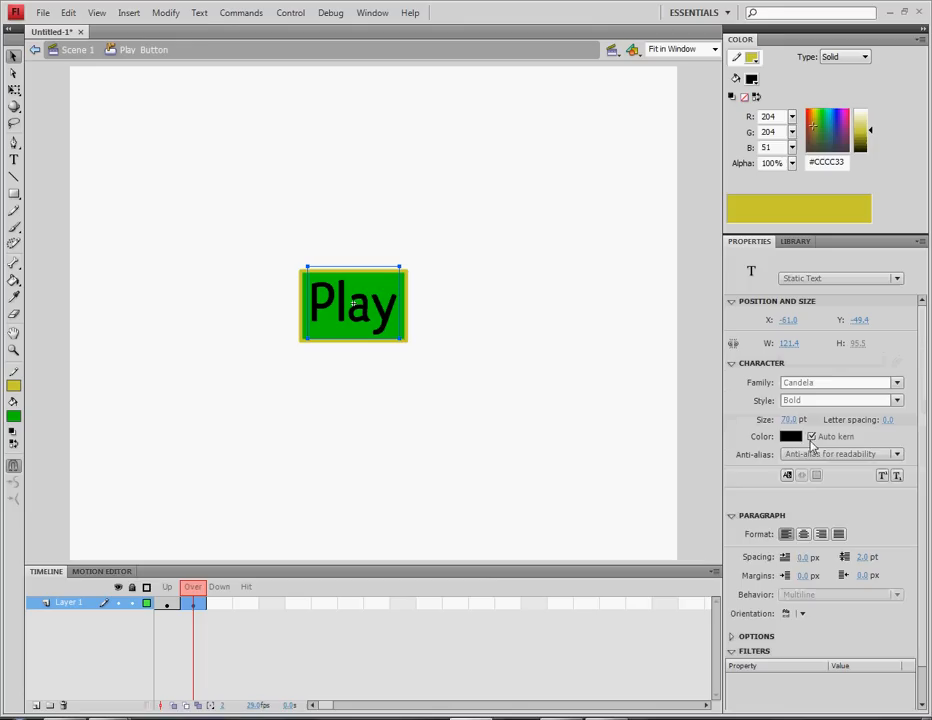
{"action": "left_click", "coordinate": [791, 437]}
{"action": "left_click", "coordinate": [778, 215]}
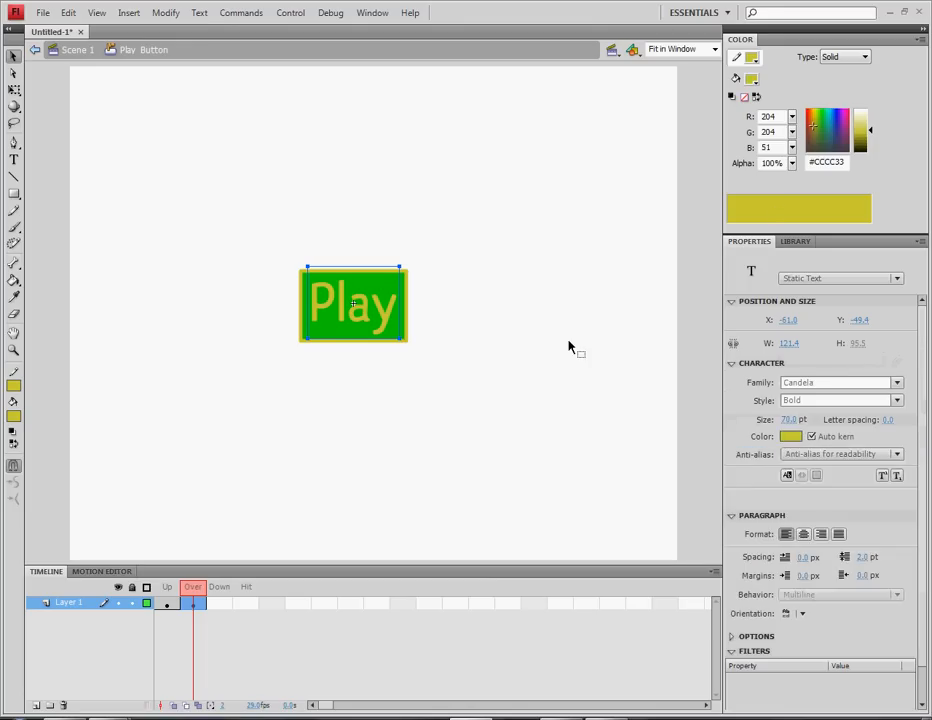
{"action": "left_click", "coordinate": [453, 380]}
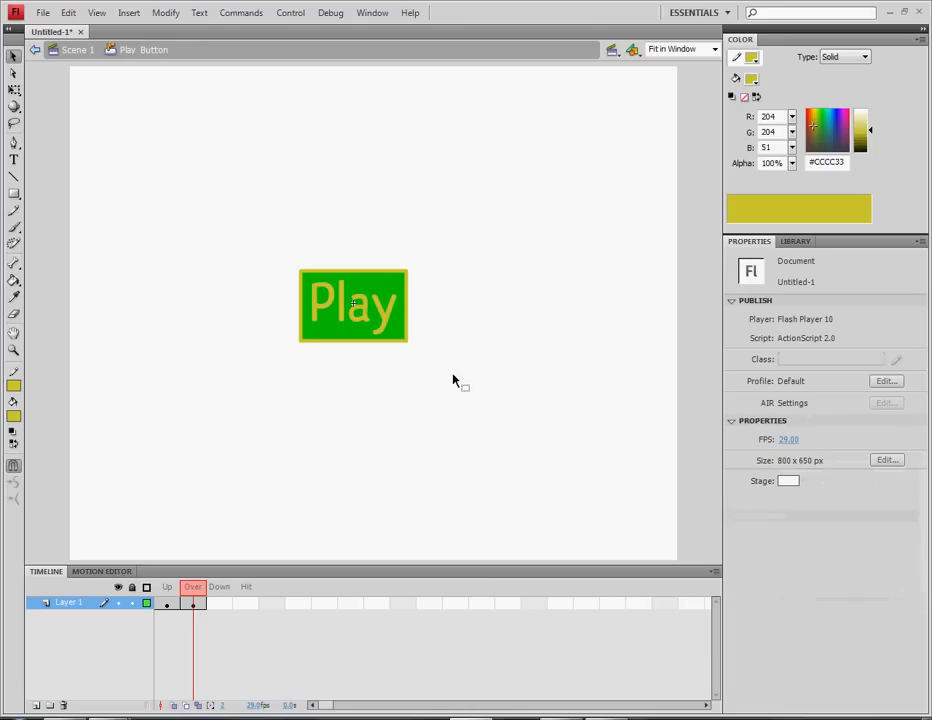
{"action": "left_click", "coordinate": [390, 322]}
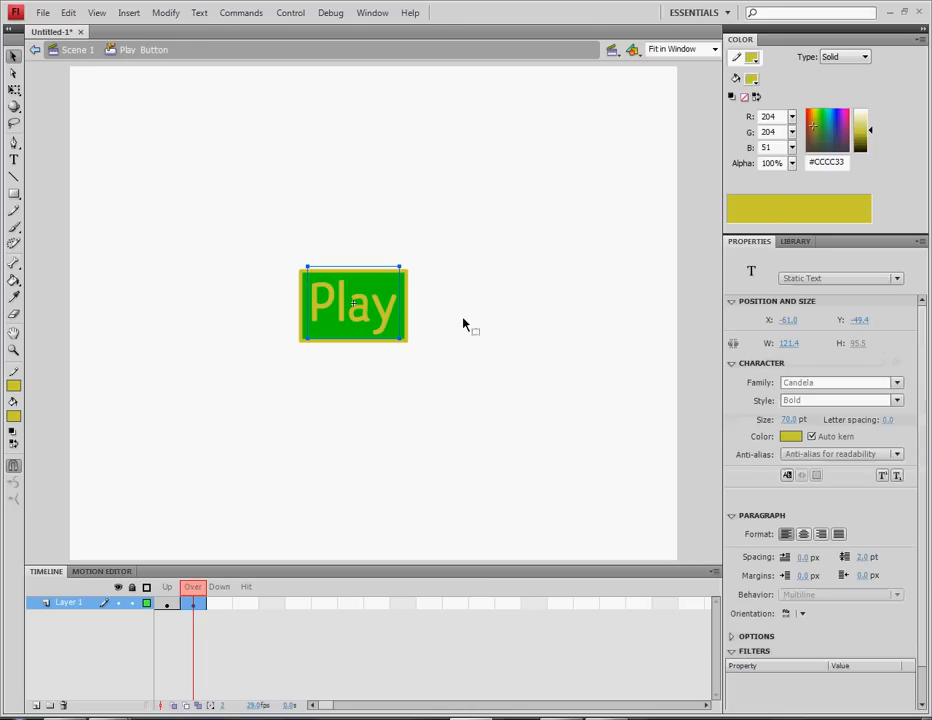
{"action": "left_click", "coordinate": [790, 437]}
{"action": "left_click", "coordinate": [712, 590]}
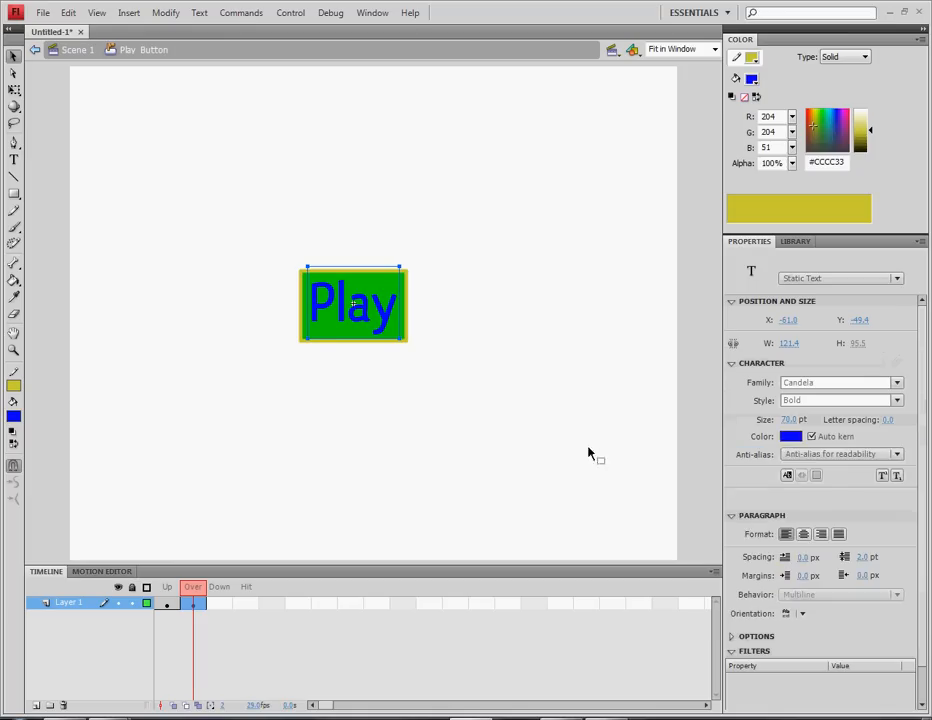
{"action": "left_click", "coordinate": [589, 457]}
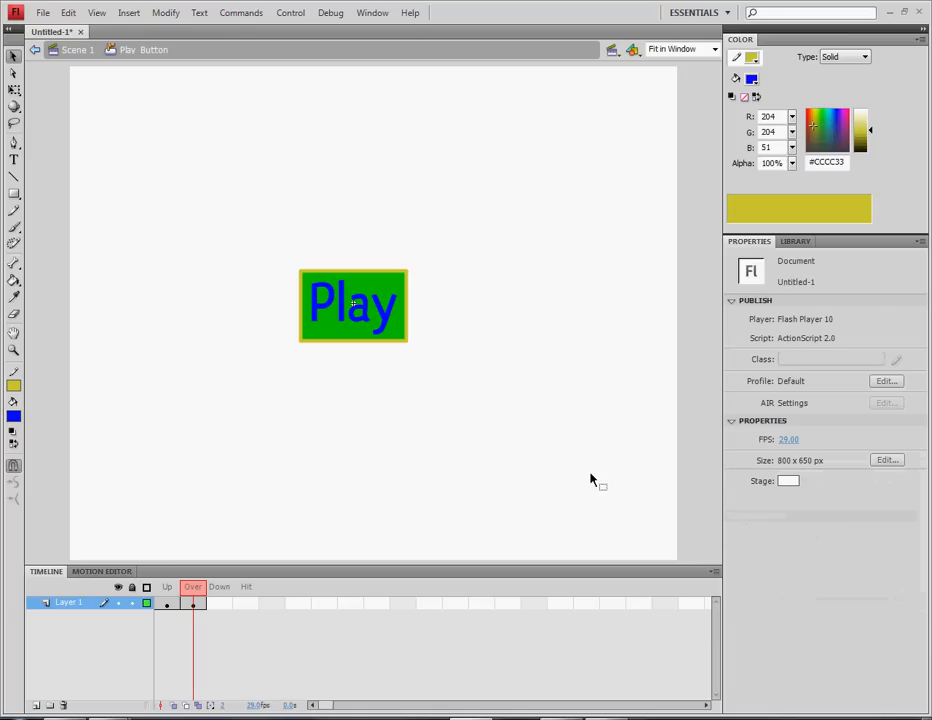
Try orange, then settle on dark maroon for the Play text, and return to the main scene
{"action": "left_click", "coordinate": [385, 322]}
{"action": "left_click", "coordinate": [787, 440]}
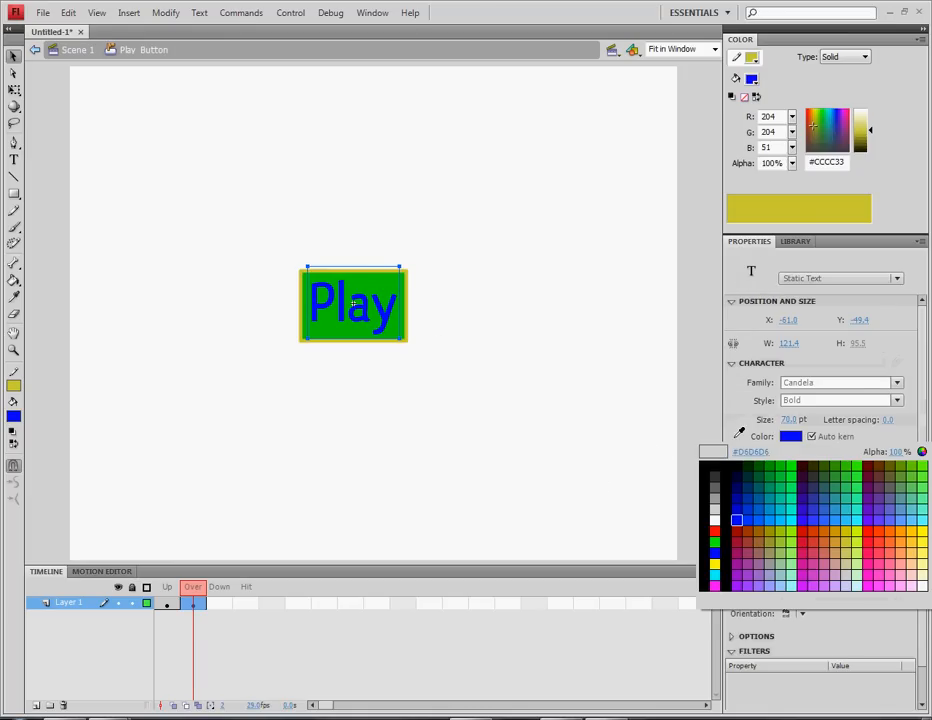
{"action": "left_click", "coordinate": [830, 526]}
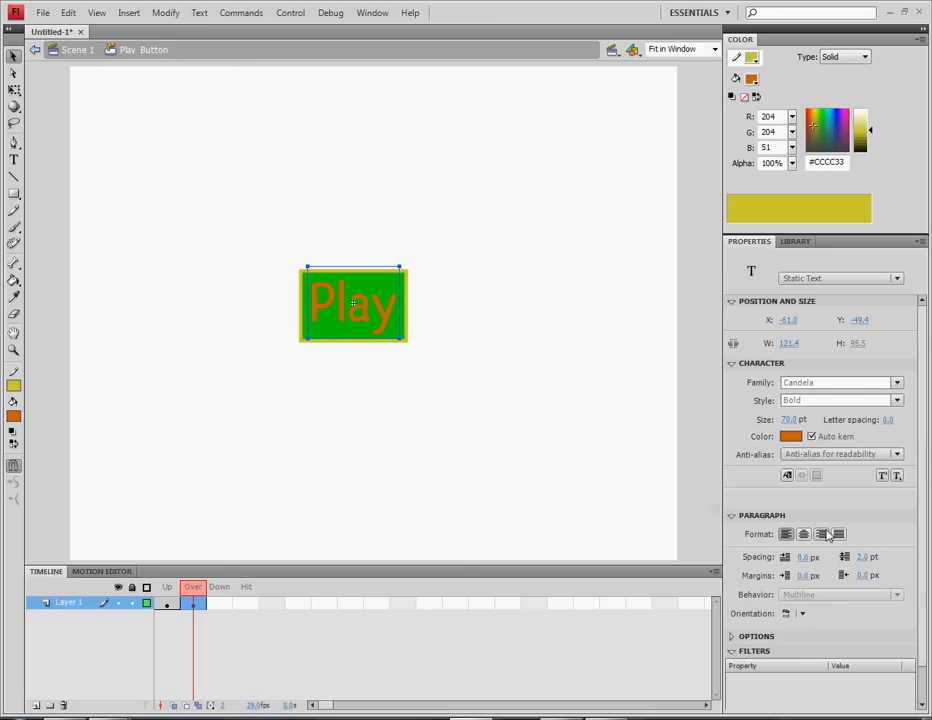
{"action": "left_click", "coordinate": [599, 538]}
{"action": "left_click", "coordinate": [396, 329]}
{"action": "left_click", "coordinate": [790, 436]}
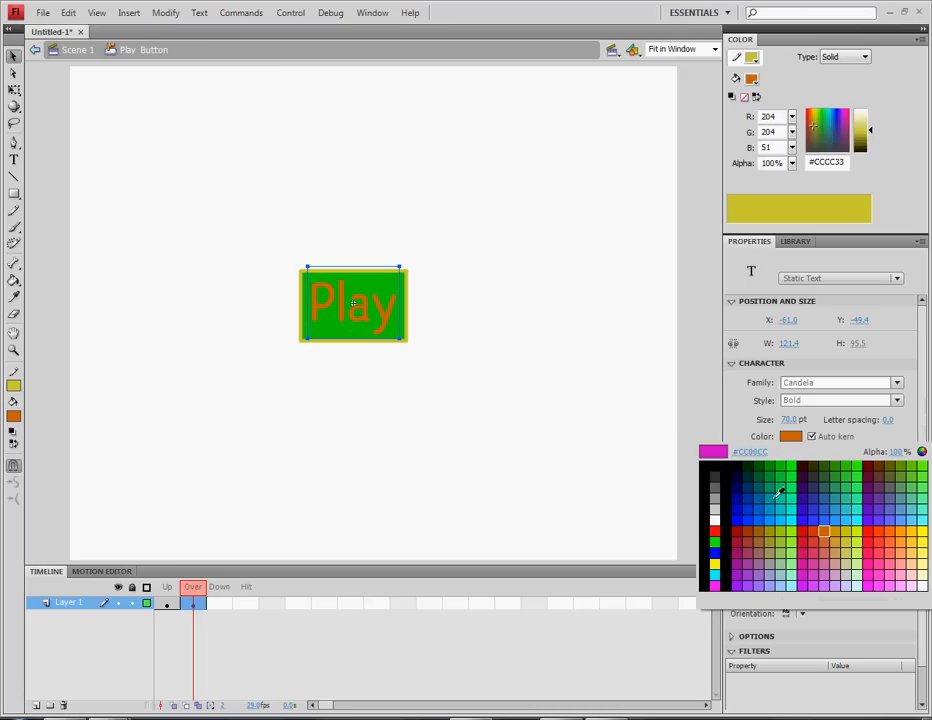
{"action": "left_click", "coordinate": [808, 468]}
{"action": "left_click", "coordinate": [483, 408]}
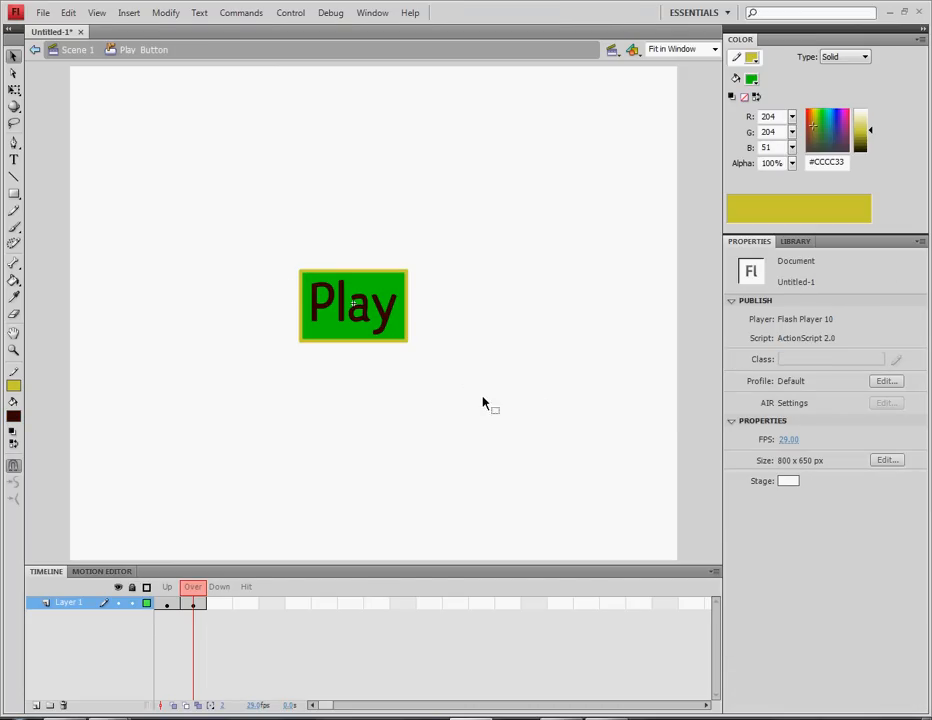
{"action": "double_click", "coordinate": [264, 277]}
Reopen the Play Button symbol and turn the Over-state Play text dark purple #330066
{"action": "double_click", "coordinate": [323, 314]}
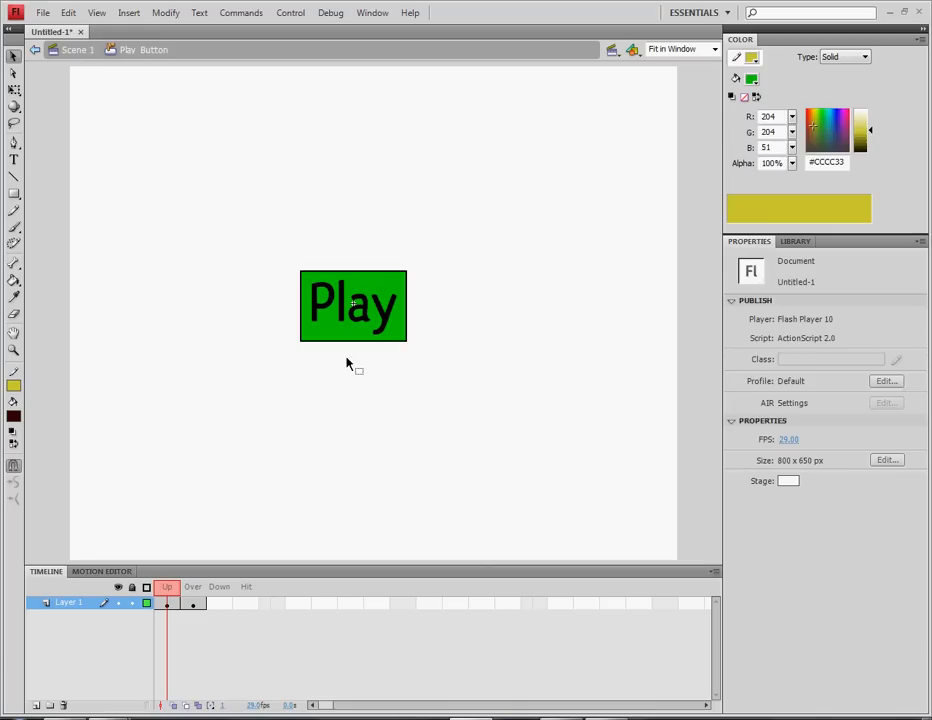
{"action": "left_click_drag", "start_coordinate": [230, 230], "coordinate": [460, 416]}
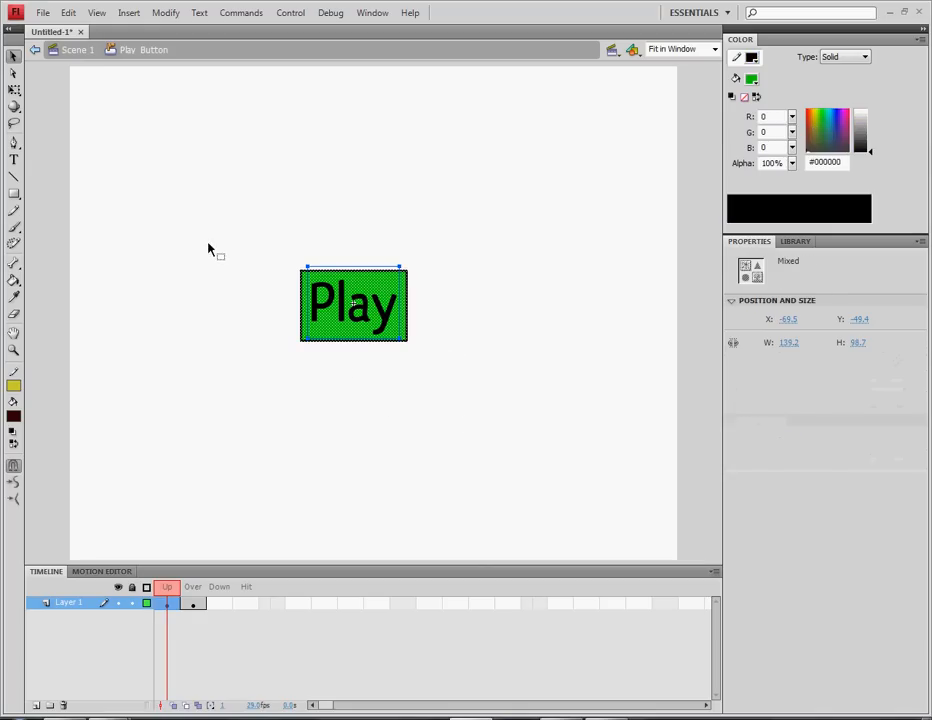
{"action": "left_click_drag", "start_coordinate": [210, 250], "coordinate": [464, 395]}
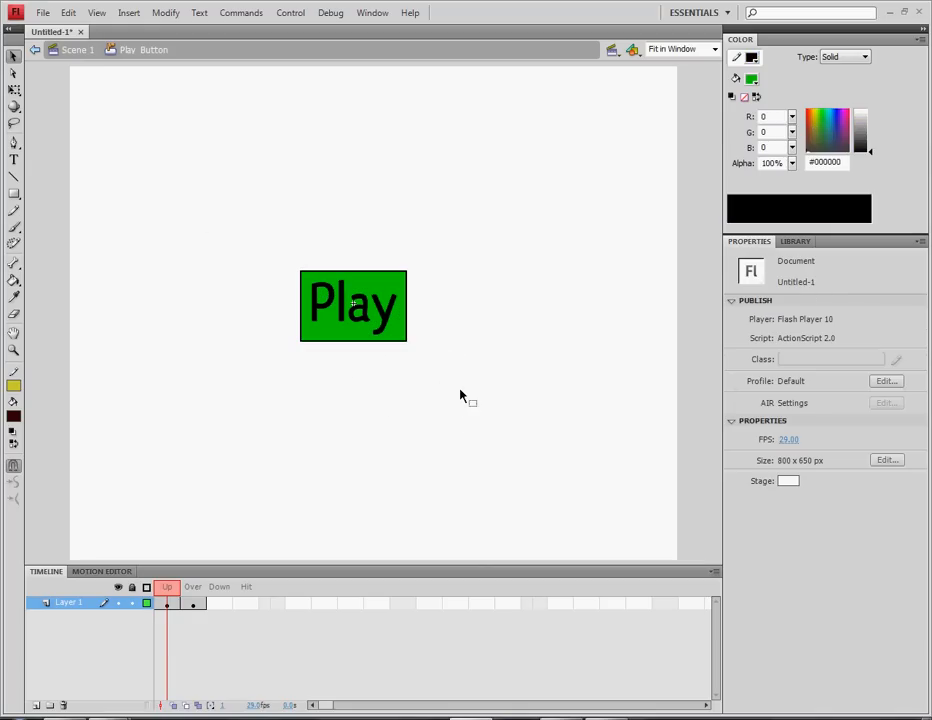
{"action": "left_click", "coordinate": [194, 605]}
{"action": "left_click", "coordinate": [330, 493]}
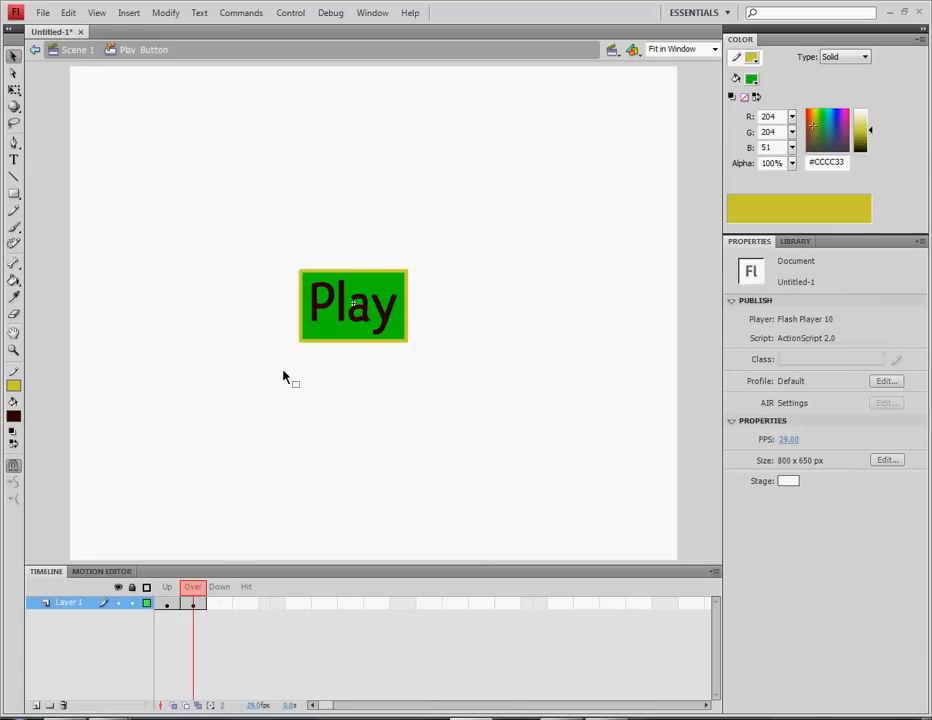
{"action": "left_click", "coordinate": [330, 312]}
{"action": "left_click", "coordinate": [12, 417]}
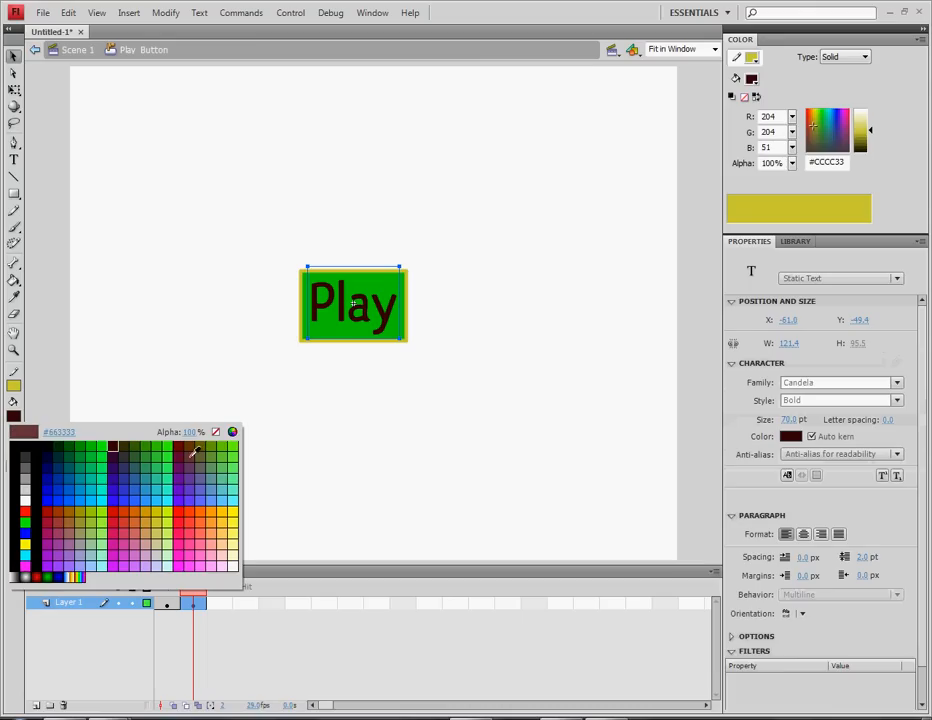
{"action": "left_click", "coordinate": [113, 464]}
{"action": "left_click", "coordinate": [272, 432]}
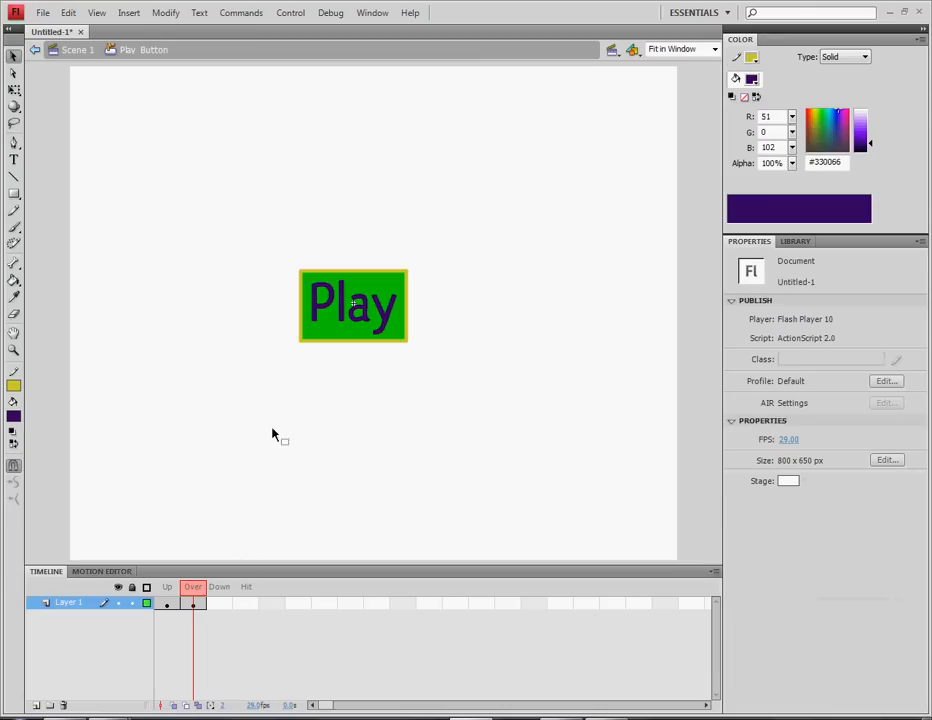
Add keyframes for the Down and Hit states, then switch to the Down frame
{"action": "key", "text": "F6"}
{"action": "right_click", "coordinate": [243, 602]}
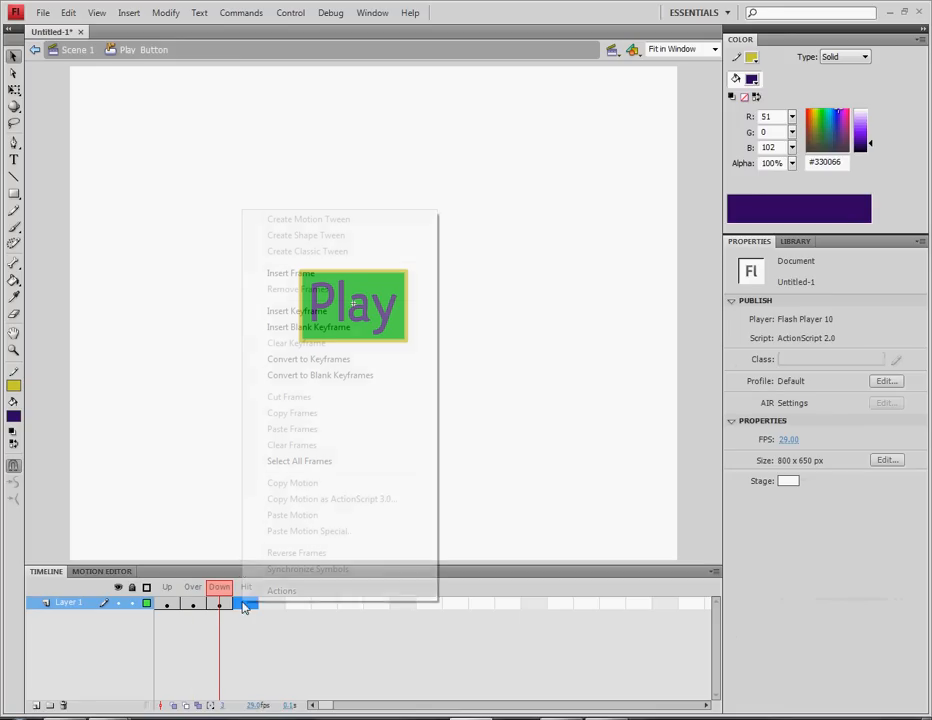
{"action": "left_click", "coordinate": [303, 312]}
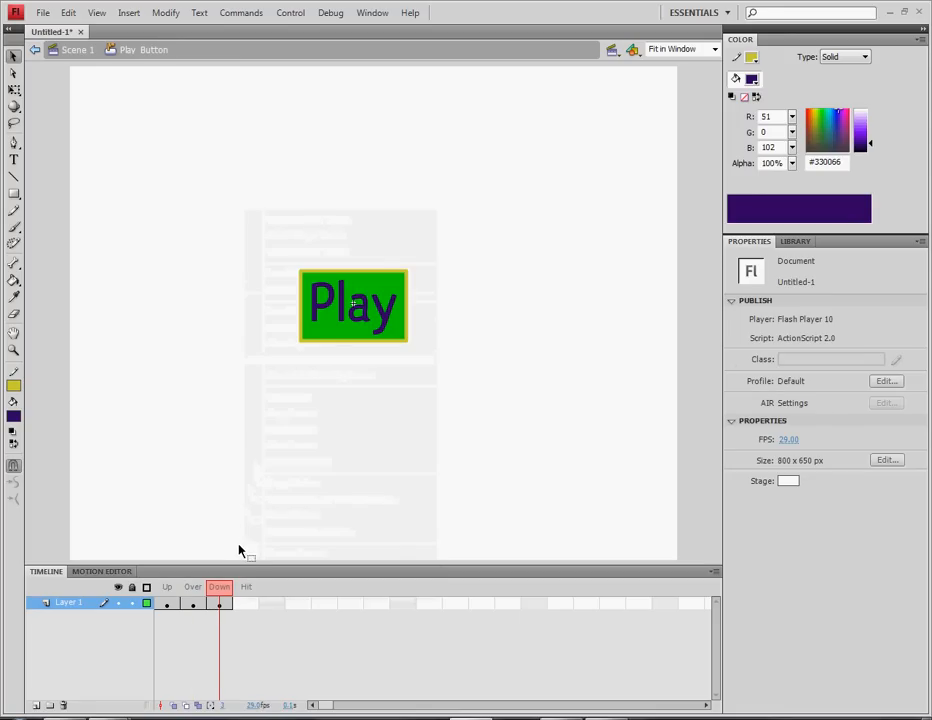
{"action": "left_click", "coordinate": [221, 603]}
{"action": "left_click", "coordinate": [241, 515]}
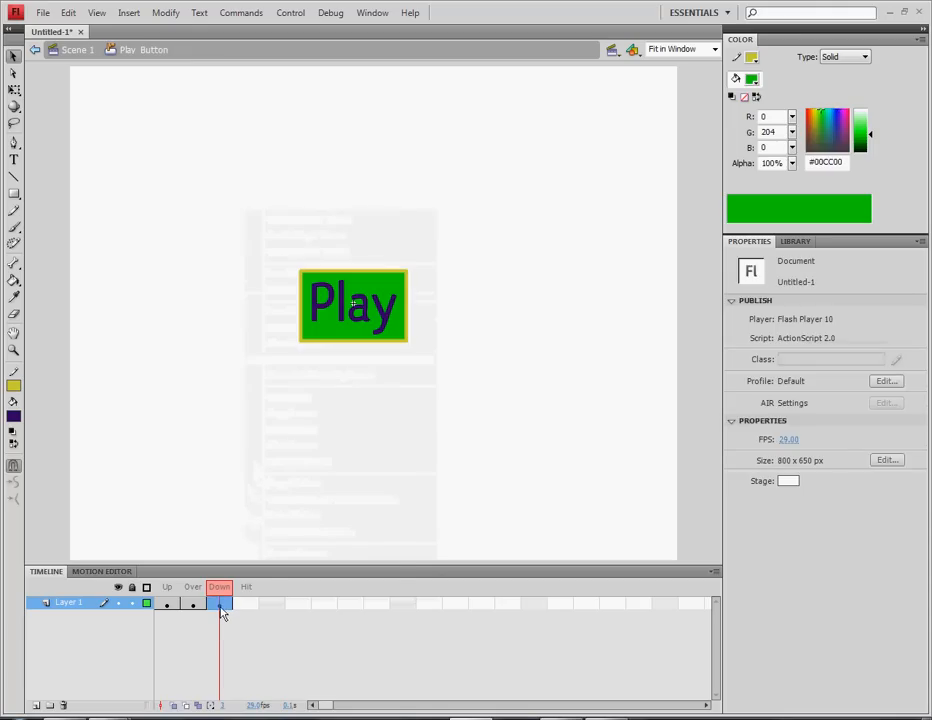
{"action": "right_click", "coordinate": [249, 497]}
{"action": "left_click", "coordinate": [239, 481]}
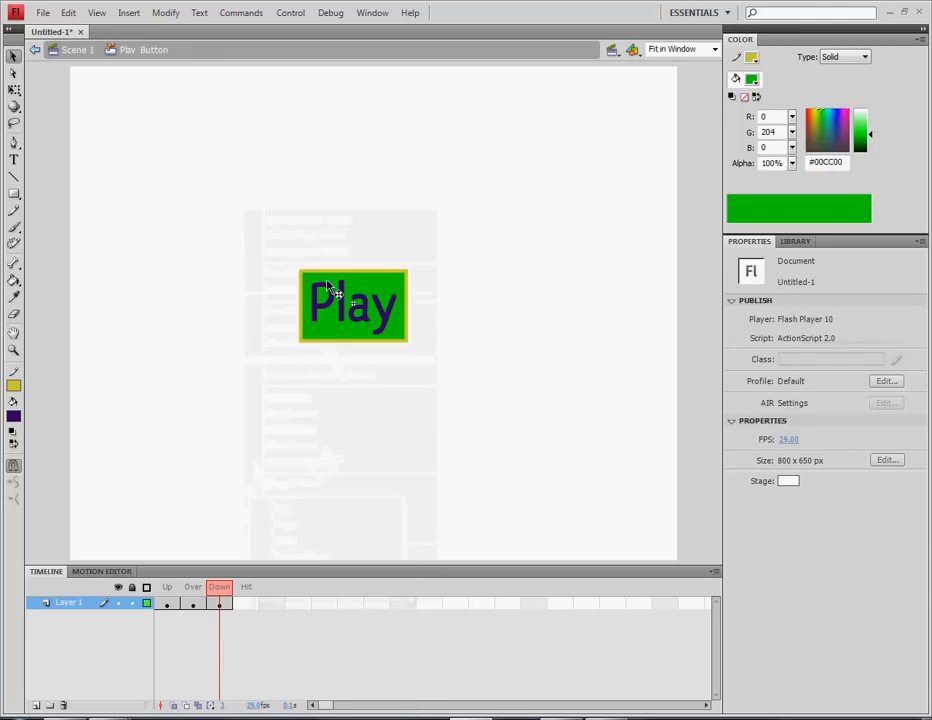
{"action": "mouse_move", "coordinate": [283, 242]}
{"action": "left_mouse_down"}
{"action": "mouse_move", "coordinate": [485, 406]}
{"action": "mouse_move", "coordinate": [220, 224]}
{"action": "left_mouse_up"}
{"action": "left_click", "coordinate": [417, 335]}
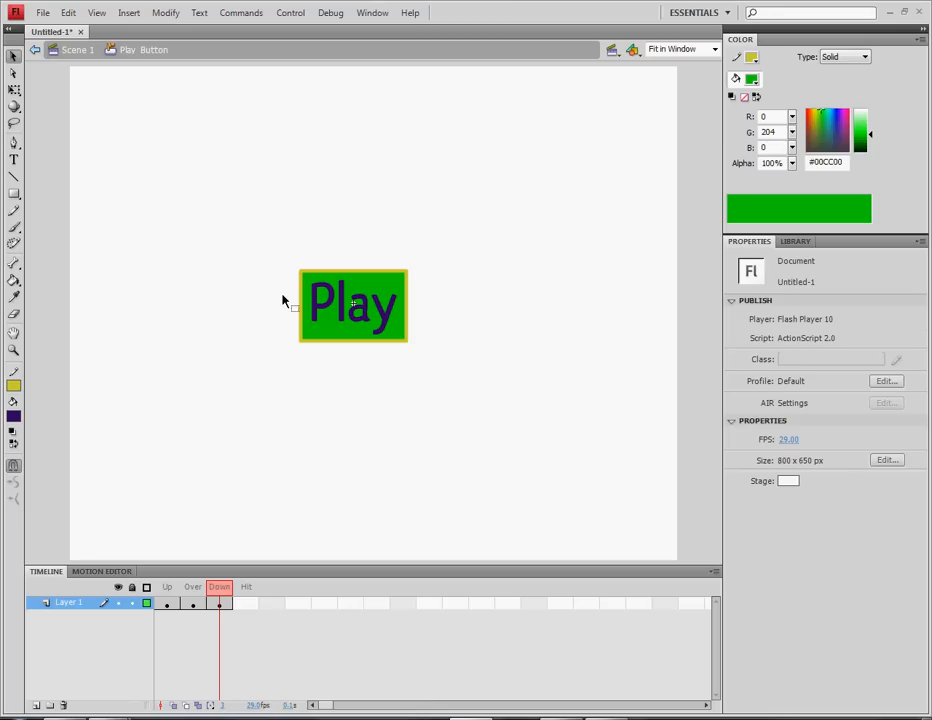
Make the Down-state Play text bright red and the rectangle fill dark green #006600
{"action": "left_click", "coordinate": [350, 315]}
{"action": "left_click", "coordinate": [790, 436]}
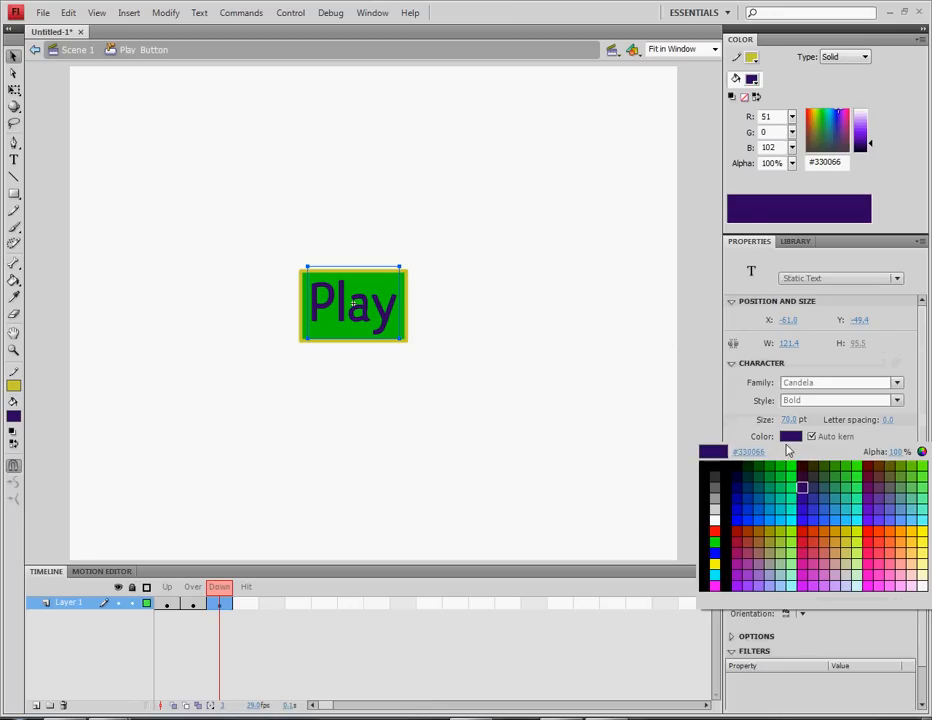
{"action": "left_click", "coordinate": [874, 521]}
{"action": "left_click", "coordinate": [530, 395]}
{"action": "left_click", "coordinate": [403, 338]}
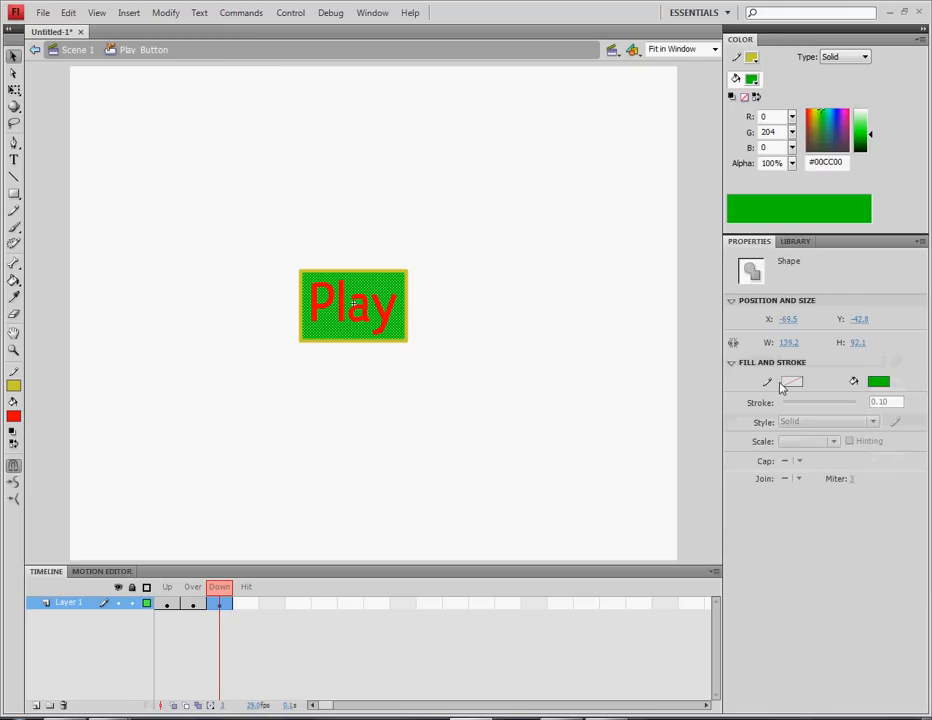
{"action": "left_click", "coordinate": [878, 381]}
{"action": "left_click", "coordinate": [763, 412]}
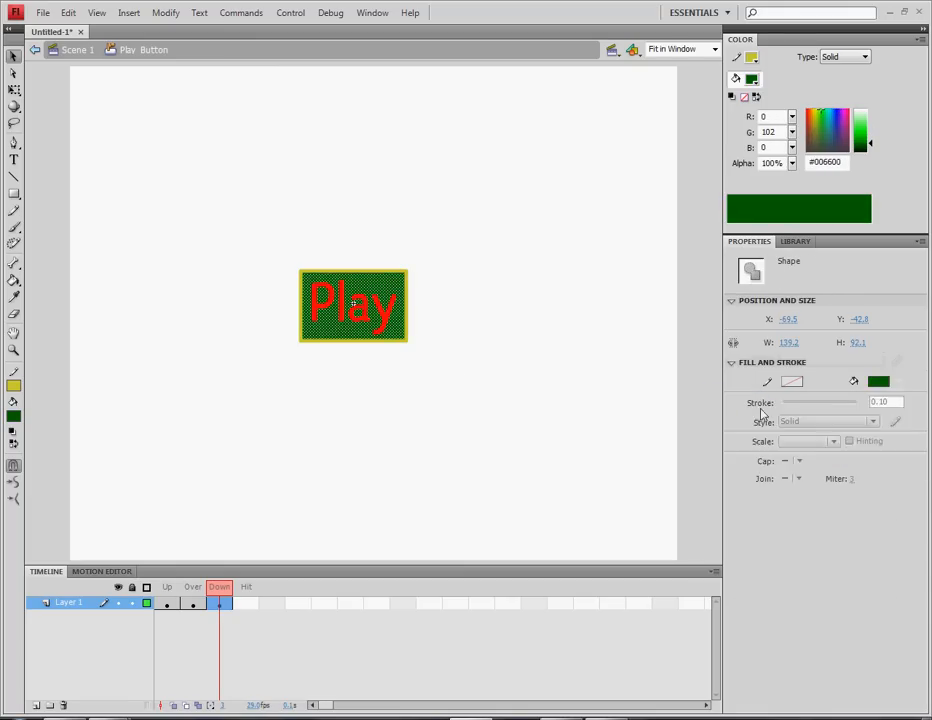
{"action": "left_click", "coordinate": [572, 495]}
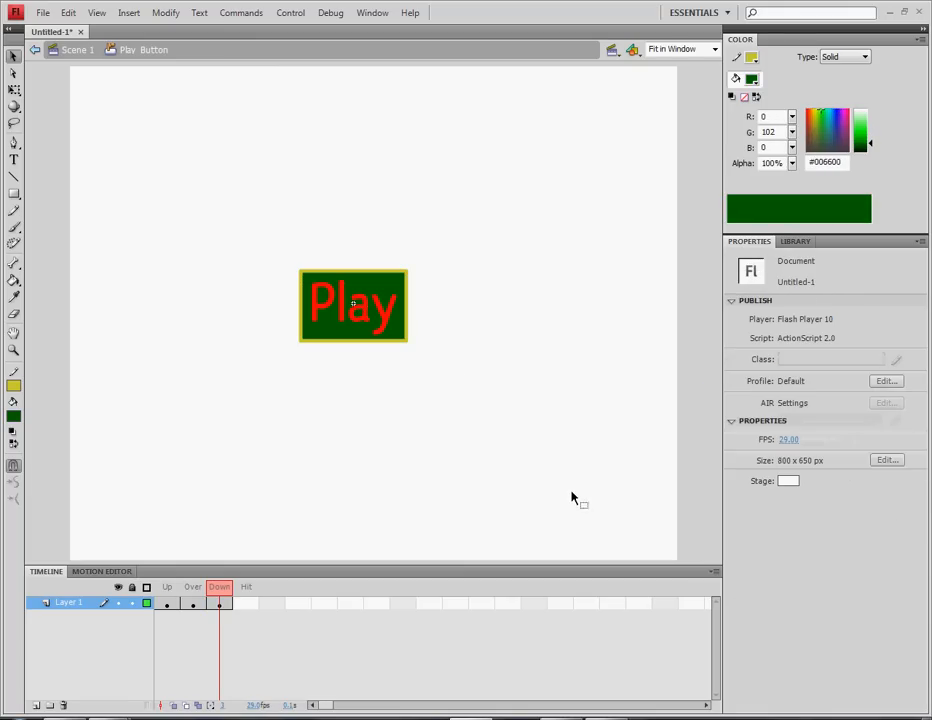
{"action": "left_click", "coordinate": [395, 318]}
{"action": "mouse_move", "coordinate": [870, 130]}
{"action": "left_mouse_down"}
{"action": "mouse_move", "coordinate": [870, 140]}
{"action": "mouse_move", "coordinate": [871, 131]}
{"action": "left_mouse_up"}
{"action": "left_click", "coordinate": [672, 228]}
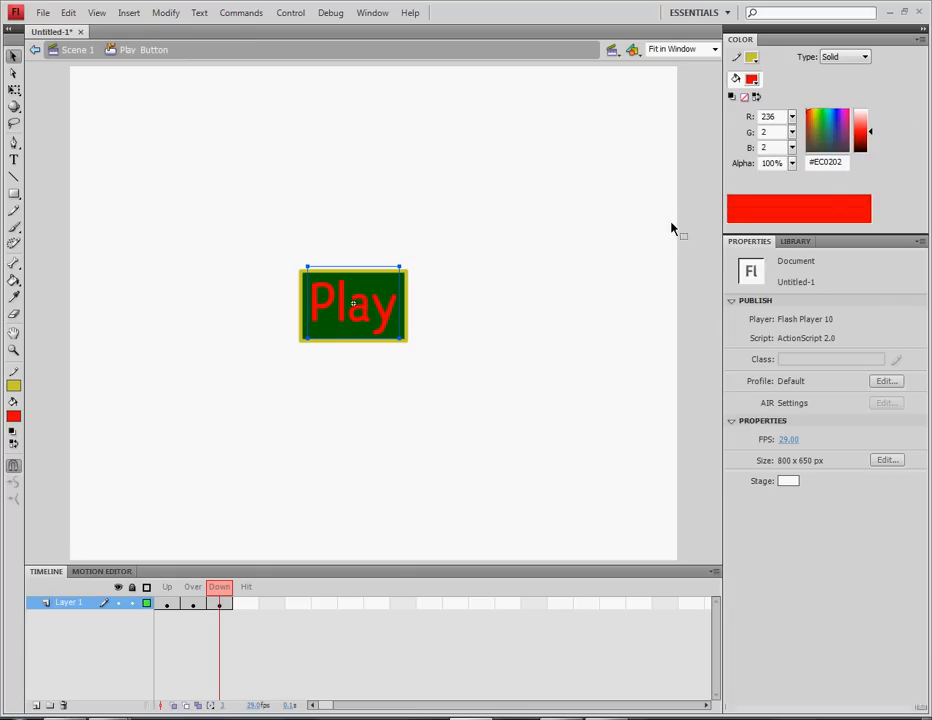
Thin the border from 5 to 2 px and colour it dark blue #0122A0
{"action": "left_click", "coordinate": [407, 316]}
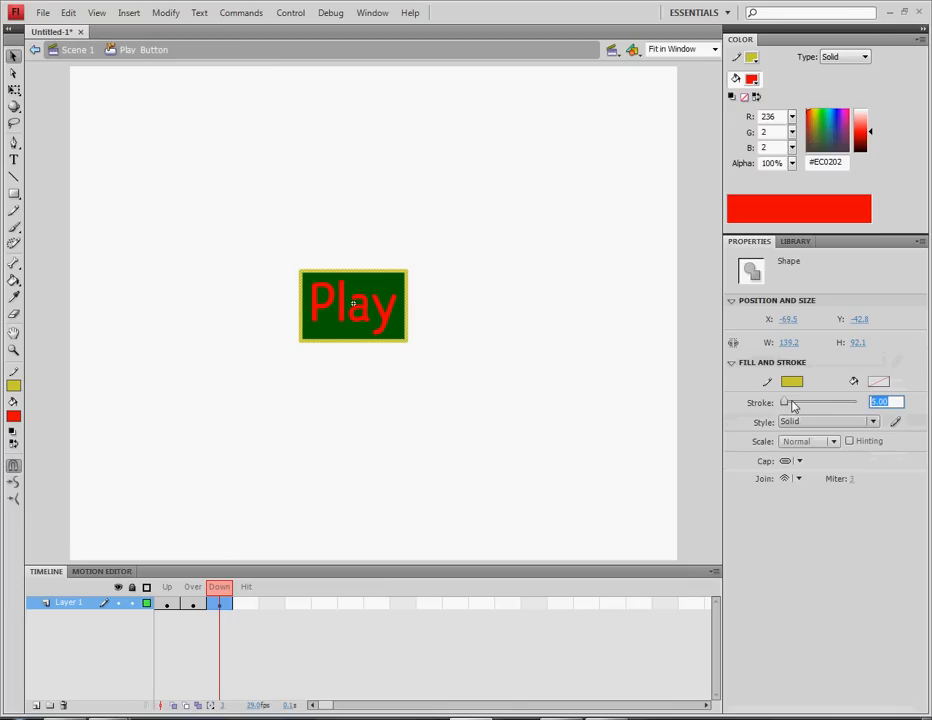
{"action": "left_click_drag", "start_coordinate": [793, 405], "coordinate": [788, 404]}
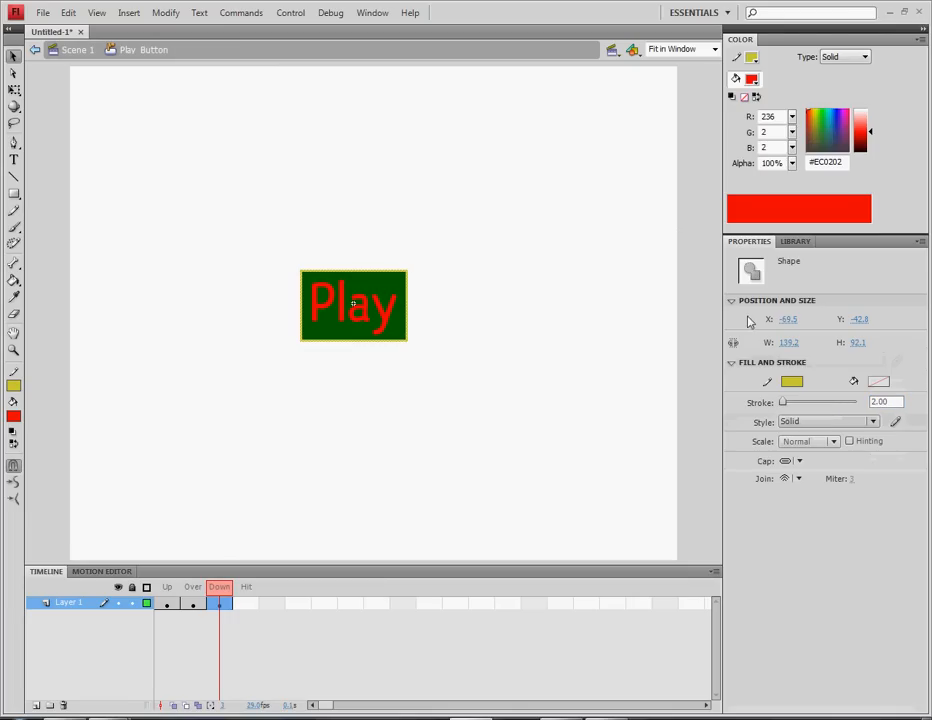
{"action": "left_click", "coordinate": [791, 381]}
{"action": "left_click", "coordinate": [749, 465]}
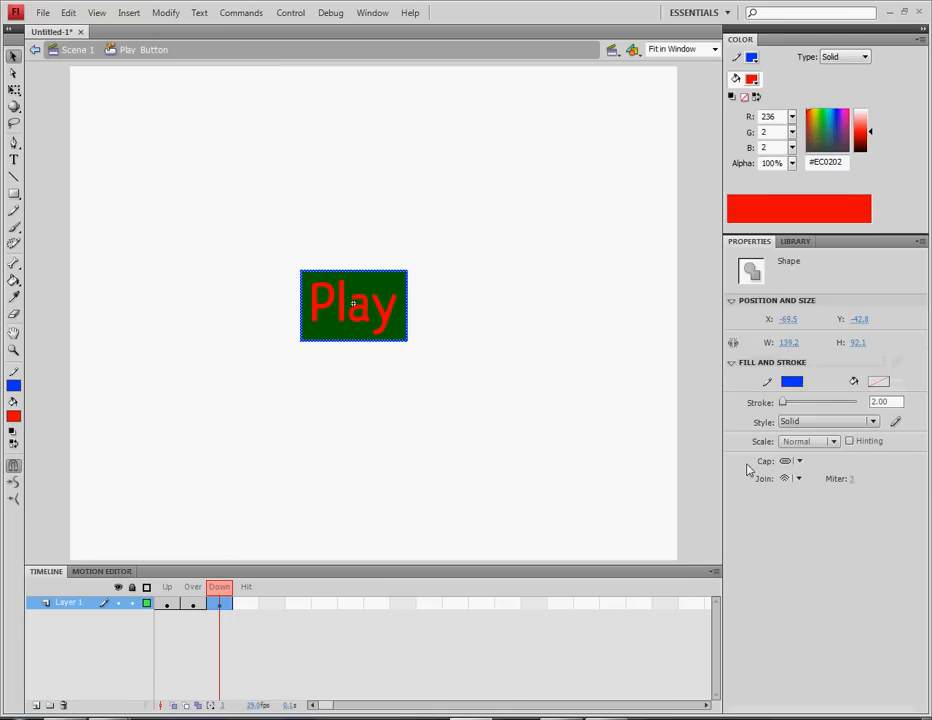
{"action": "left_click", "coordinate": [737, 57]}
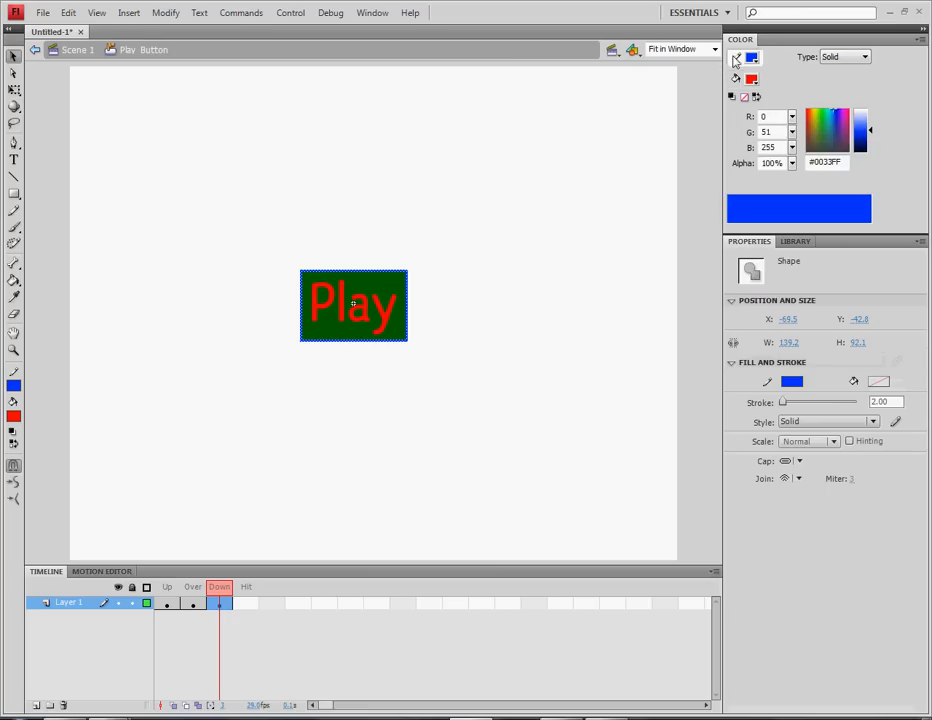
{"action": "left_click_drag", "start_coordinate": [874, 135], "coordinate": [873, 139]}
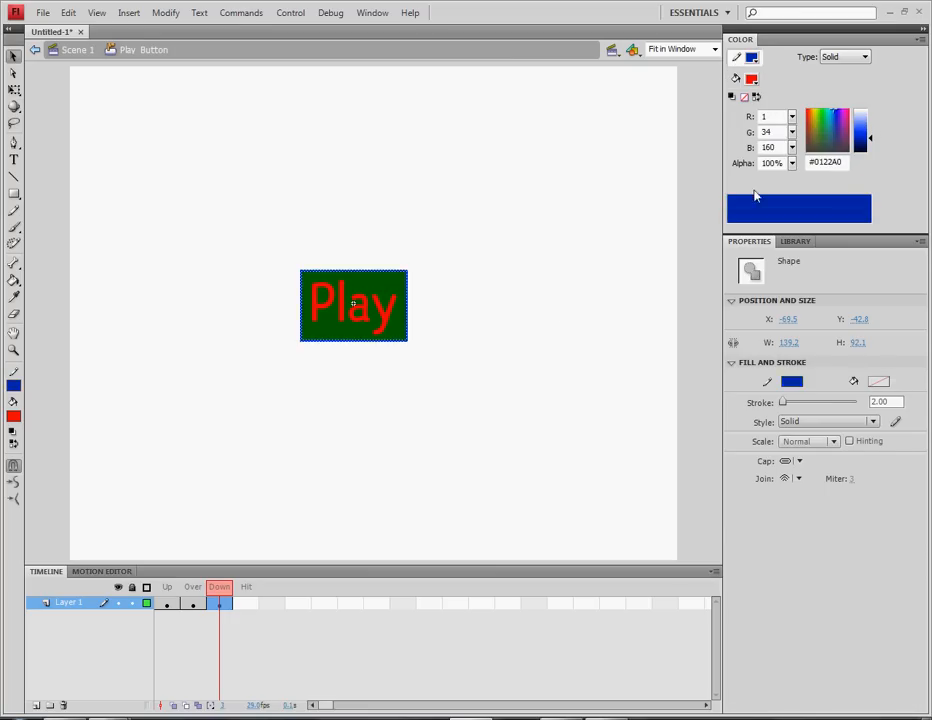
{"action": "left_click", "coordinate": [487, 427]}
{"action": "left_click_drag", "start_coordinate": [253, 247], "coordinate": [454, 418]}
{"action": "left_click", "coordinate": [454, 418]}
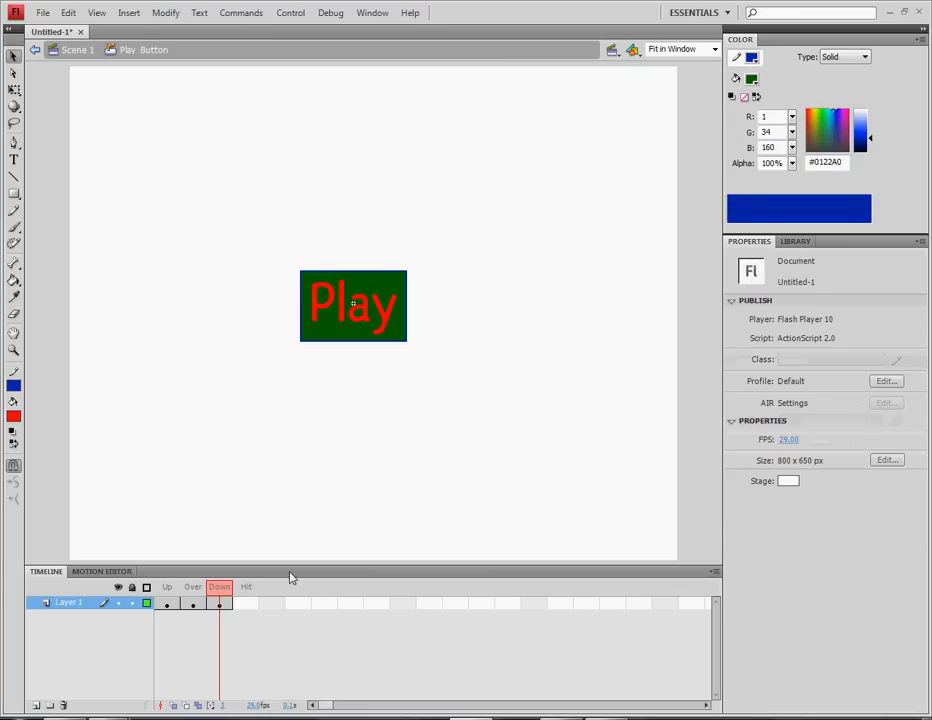
Add a Hit-state keyframe and draw a trial red rectangle near the stage's top-left
{"action": "key", "text": "F6"}
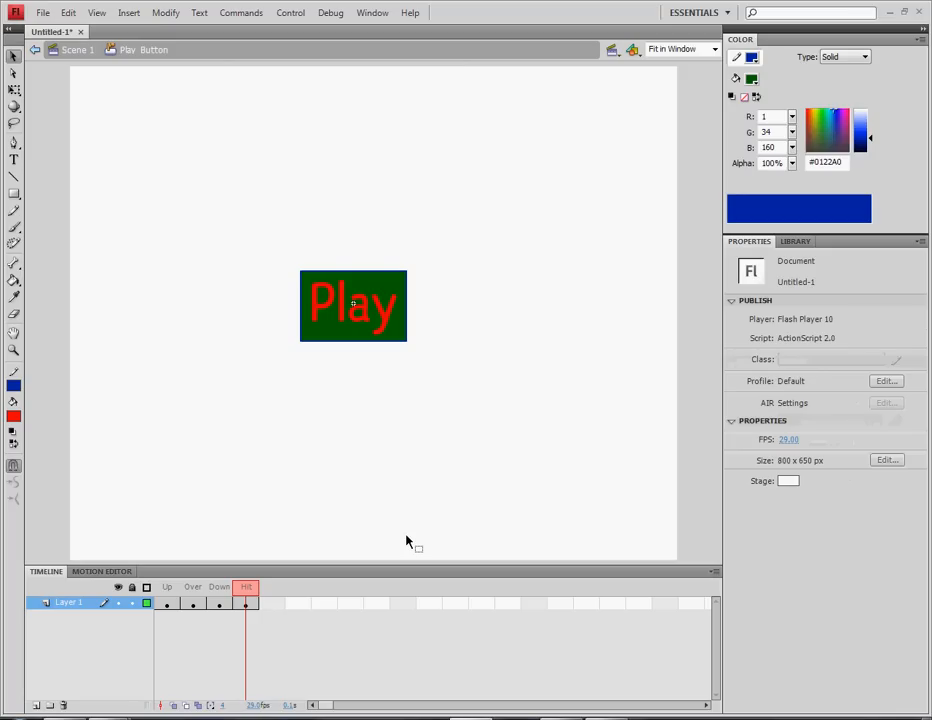
{"action": "left_click", "coordinate": [14, 193]}
{"action": "left_click_drag", "start_coordinate": [116, 149], "coordinate": [209, 180]}
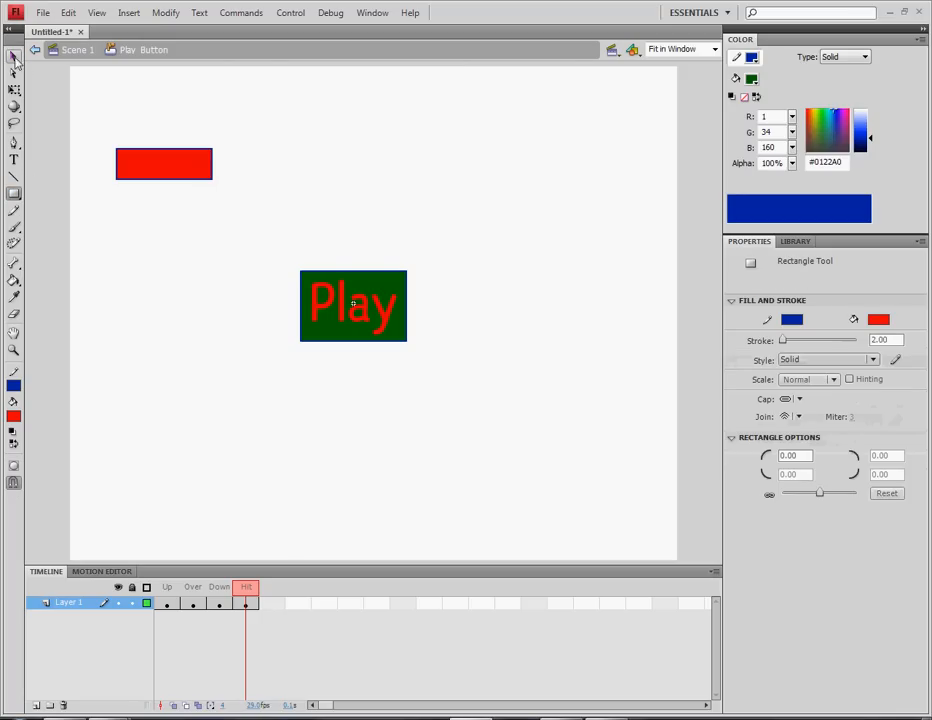
{"action": "left_click", "coordinate": [14, 55]}
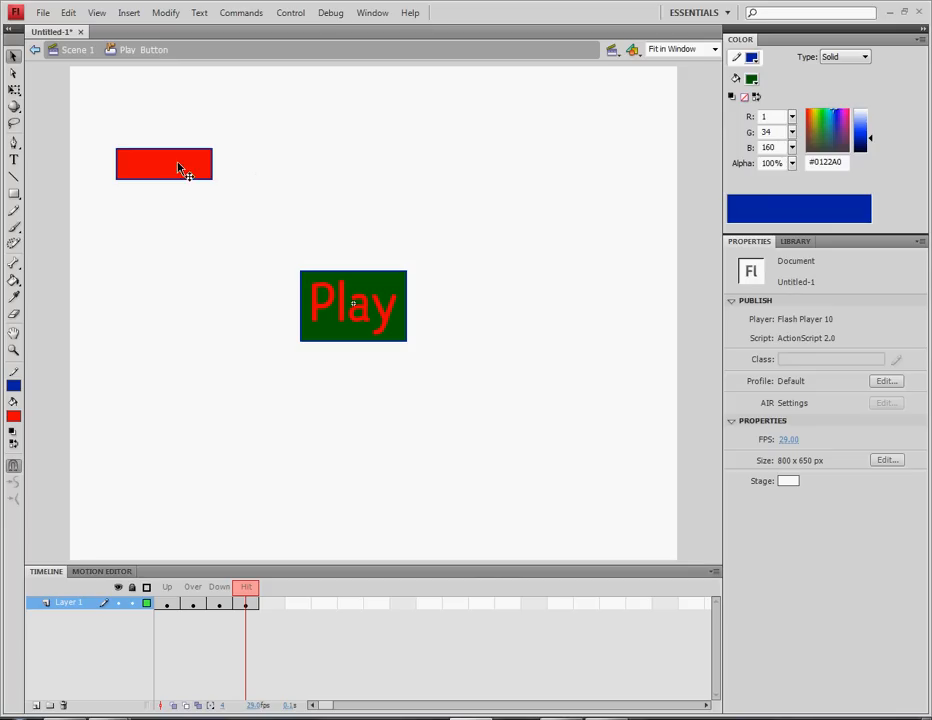
{"action": "left_click", "coordinate": [167, 603]}
{"action": "left_click", "coordinate": [247, 604]}
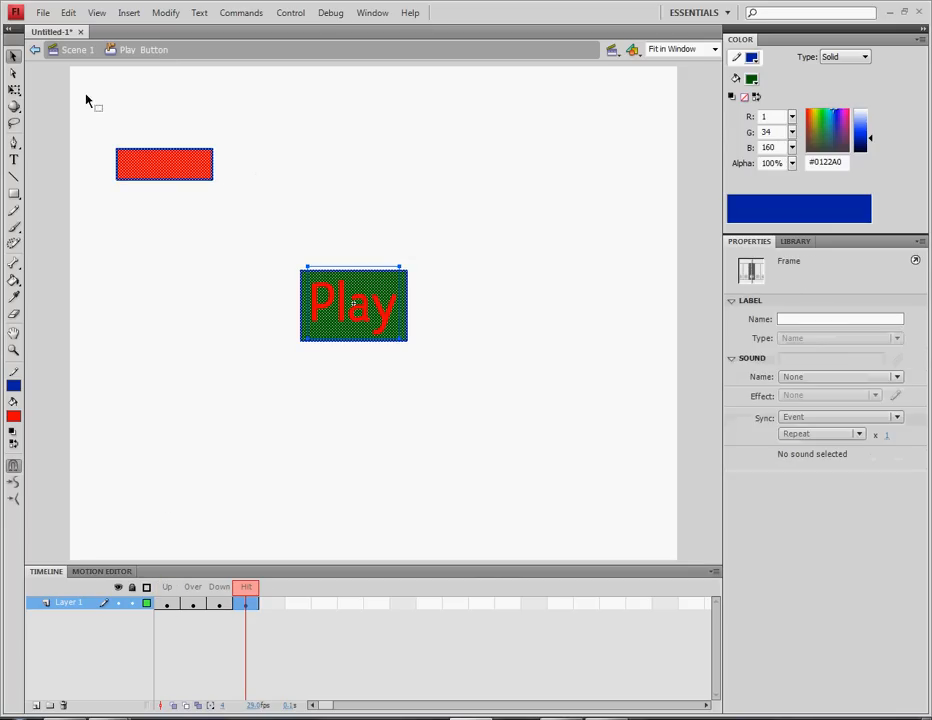
{"action": "left_click_drag", "start_coordinate": [86, 95], "coordinate": [241, 223]}
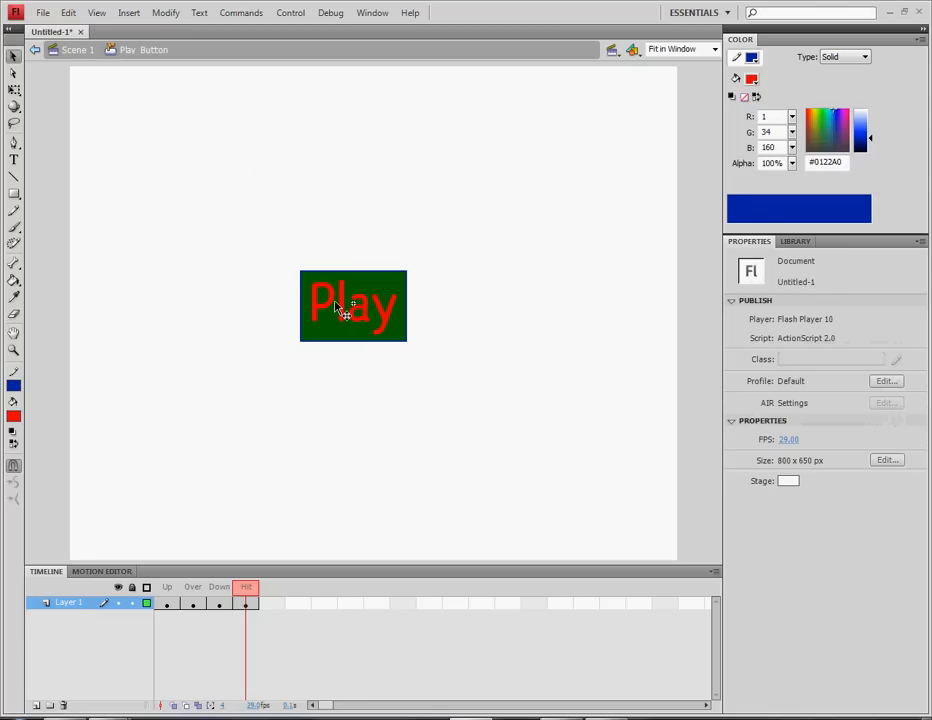
Delete the Play text from the Hit frame, leaving only the green rectangle
{"action": "left_click", "coordinate": [383, 325]}
{"action": "left_click", "coordinate": [443, 333]}
{"action": "left_click_drag", "start_coordinate": [231, 231], "coordinate": [483, 385]}
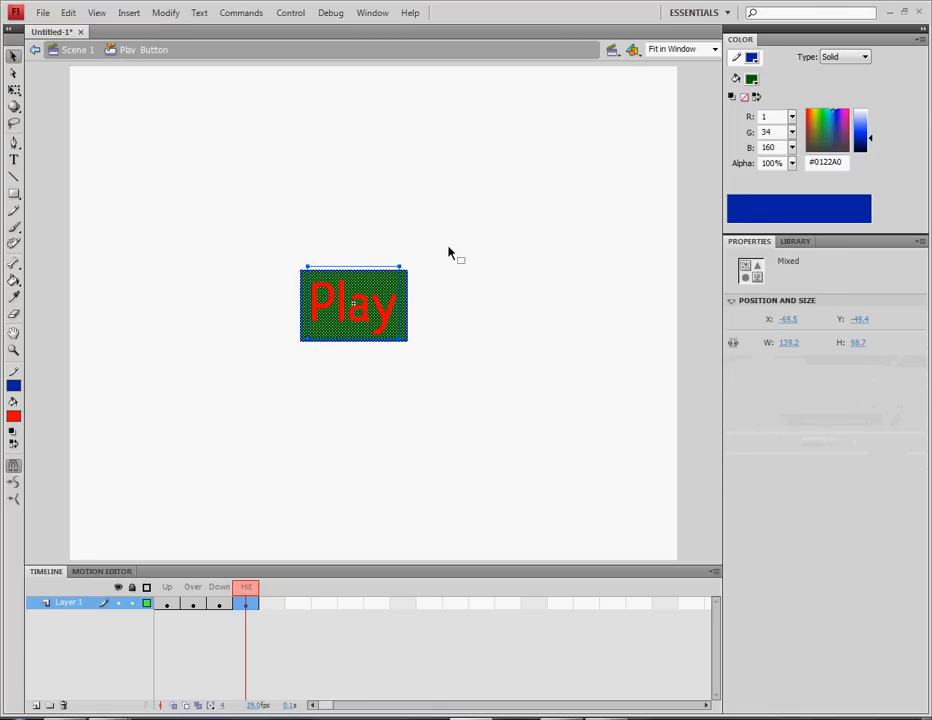
{"action": "left_click", "coordinate": [349, 262]}
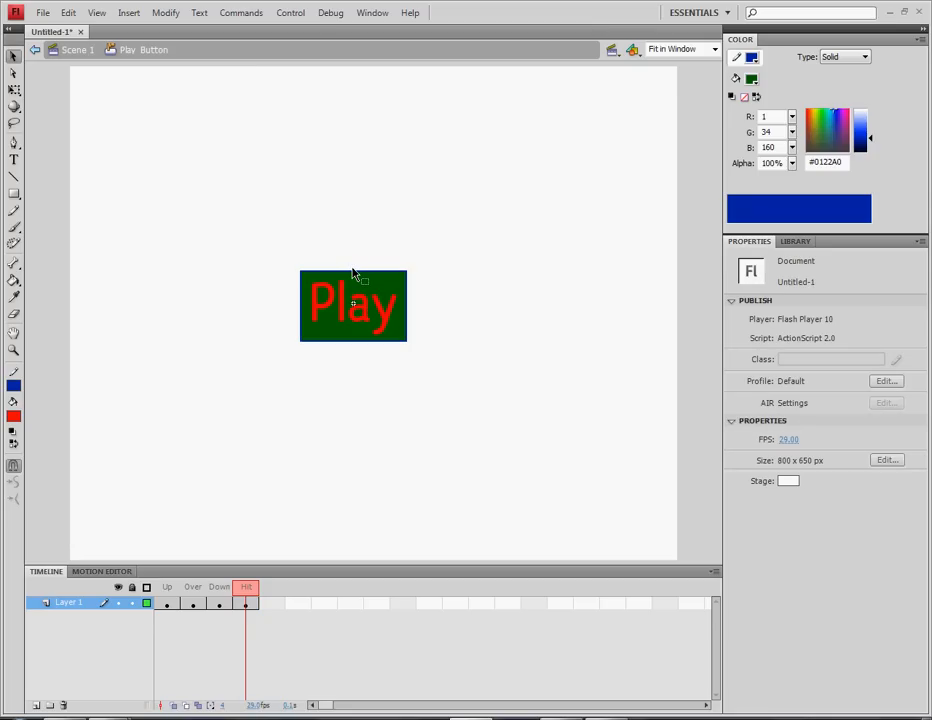
{"action": "left_click", "coordinate": [360, 310]}
{"action": "left_click", "coordinate": [385, 316]}
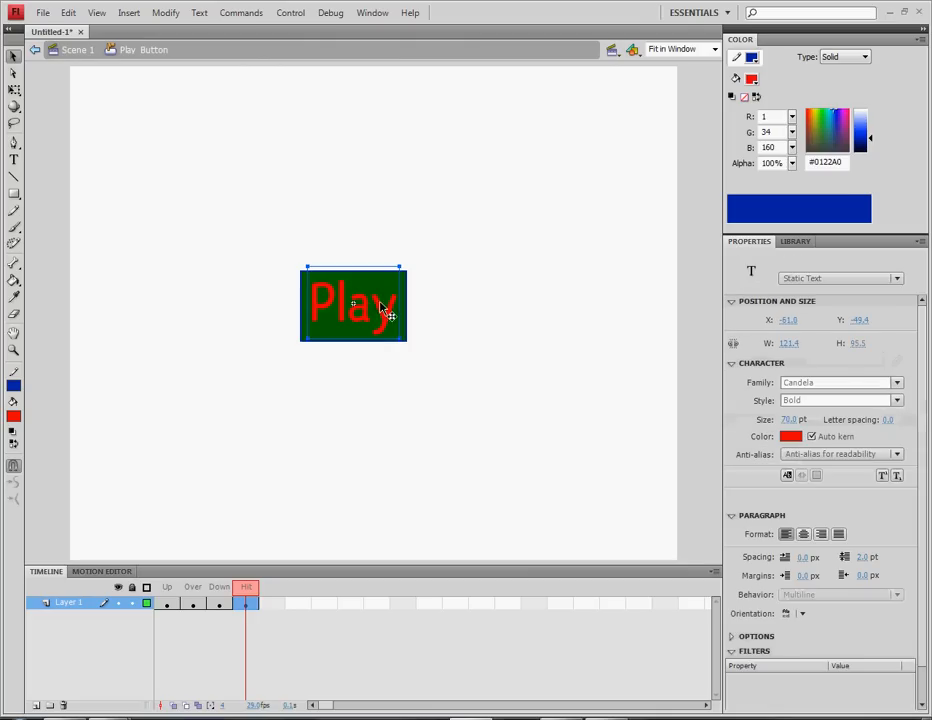
{"action": "key", "text": "Delete"}
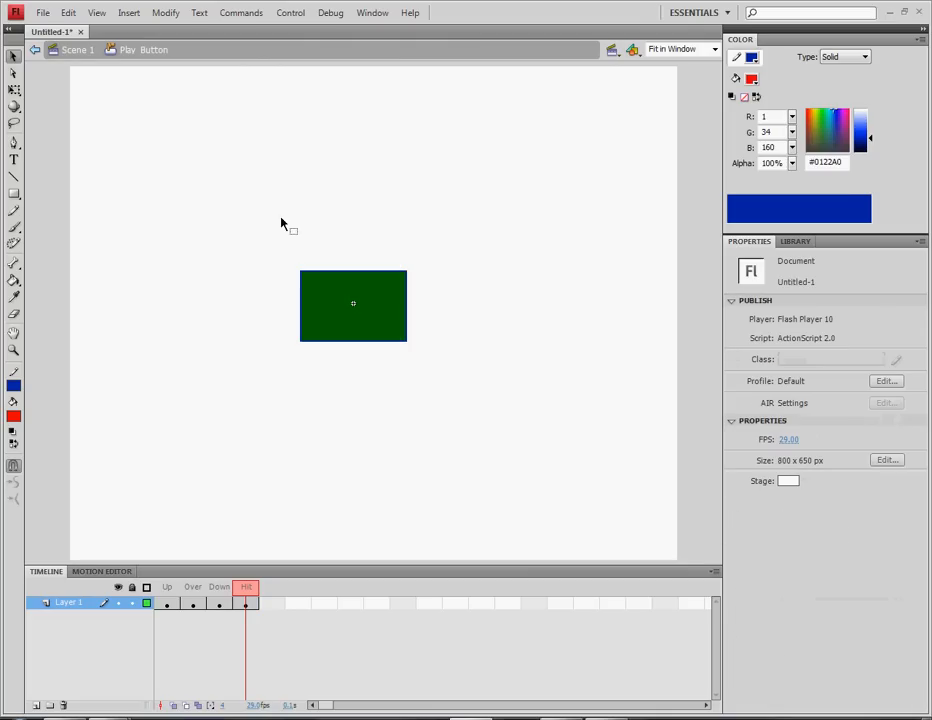
Test the movie from Scene 1 with Ctrl+Enter, press the Play button several times, then close the player
{"action": "left_click", "coordinate": [35, 53]}
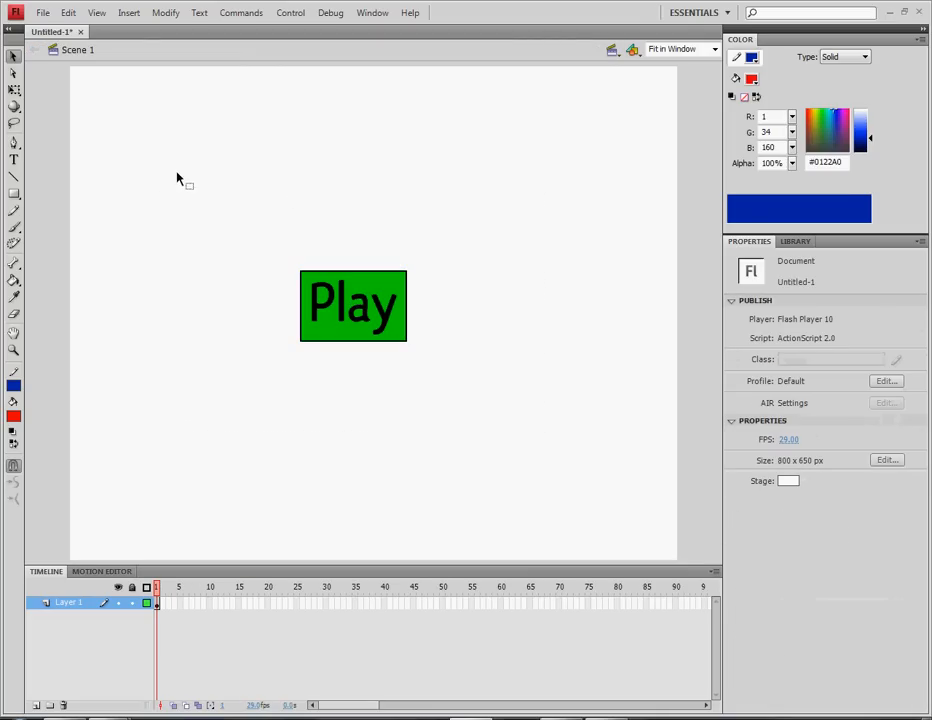
{"action": "key", "text": "ctrl+Return"}
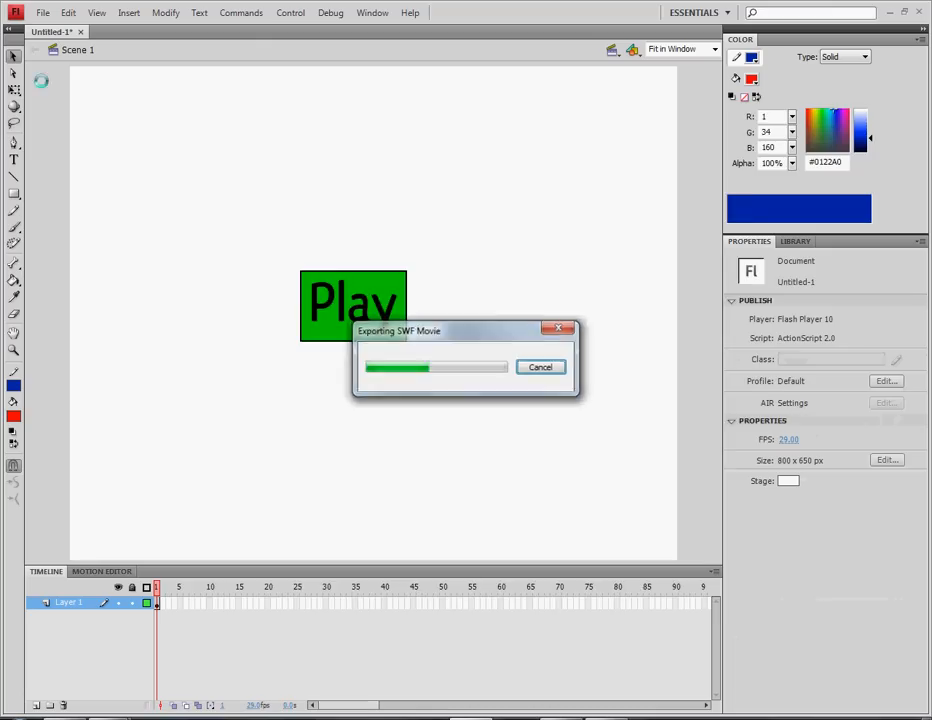
{"action": "left_click", "coordinate": [454, 375]}
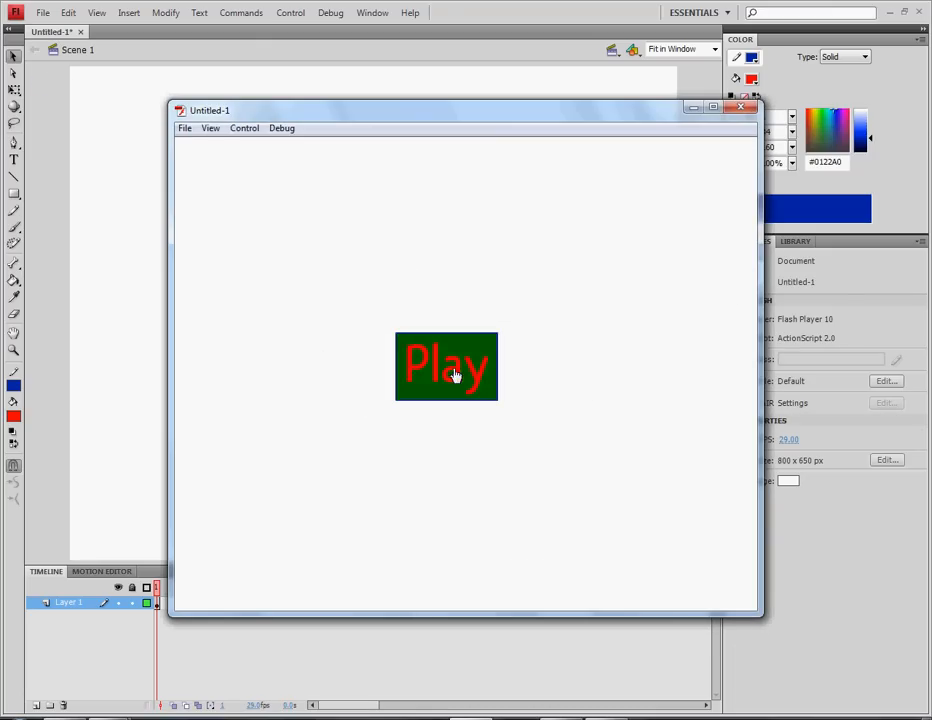
{"action": "left_click", "coordinate": [405, 381]}
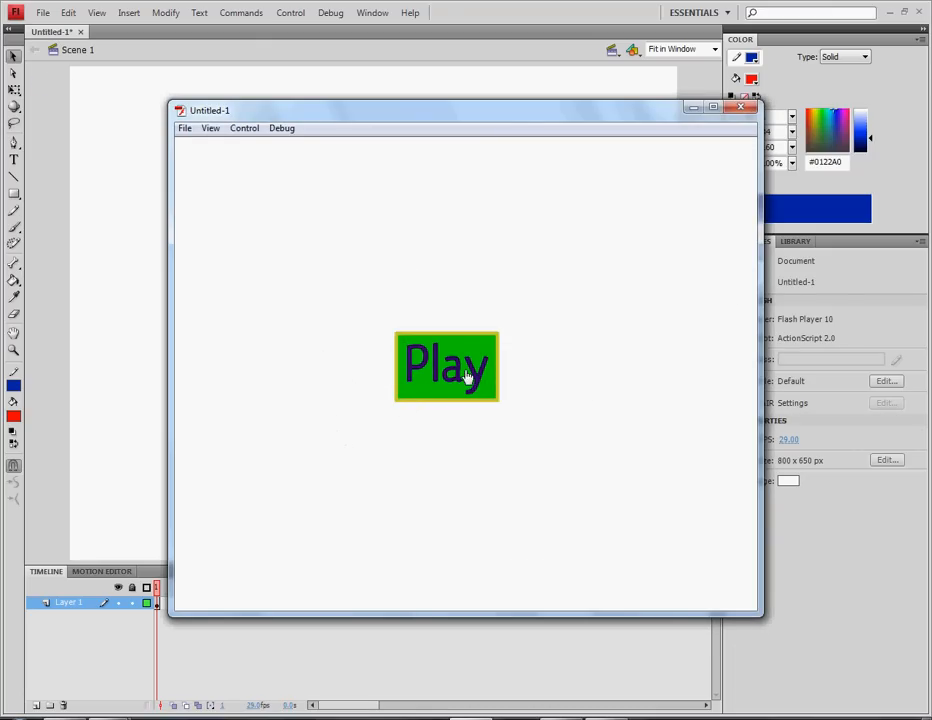
{"action": "left_click", "coordinate": [434, 368]}
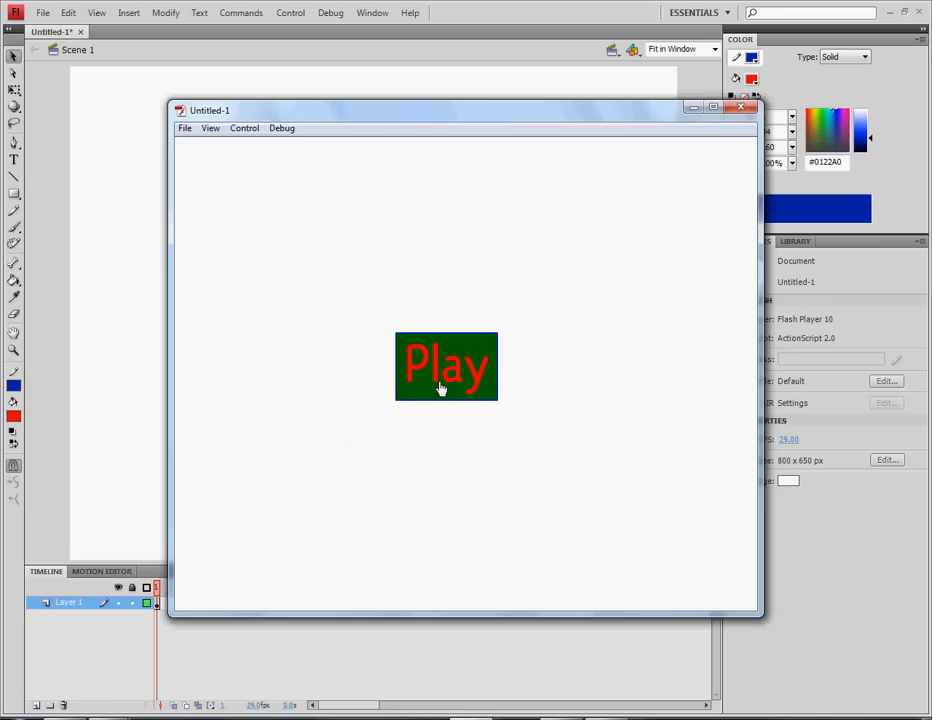
{"action": "left_click", "coordinate": [441, 377]}
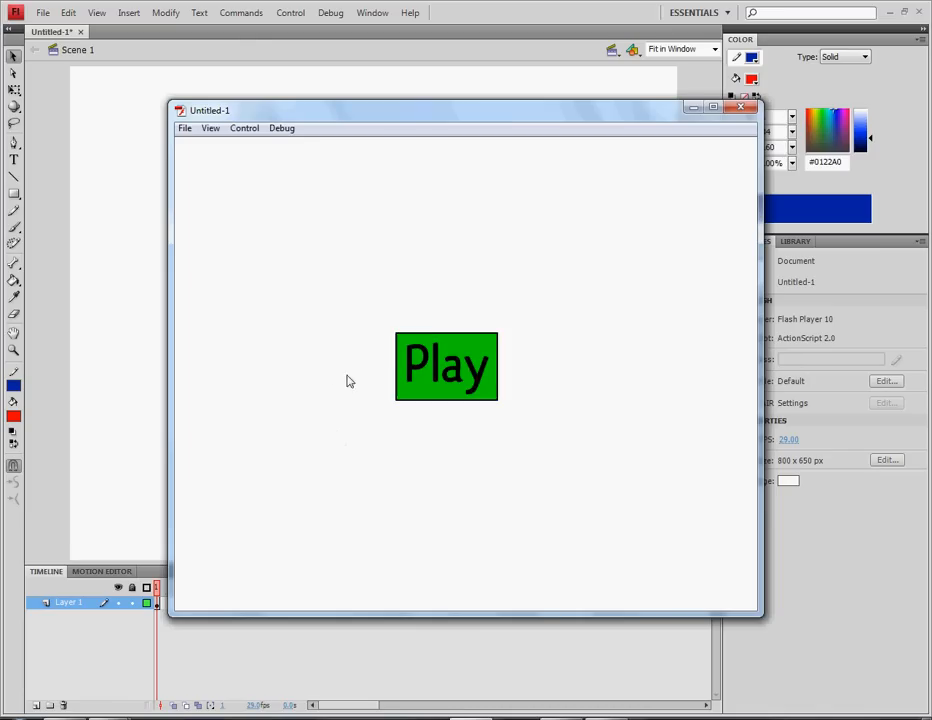
{"action": "left_click", "coordinate": [418, 375]}
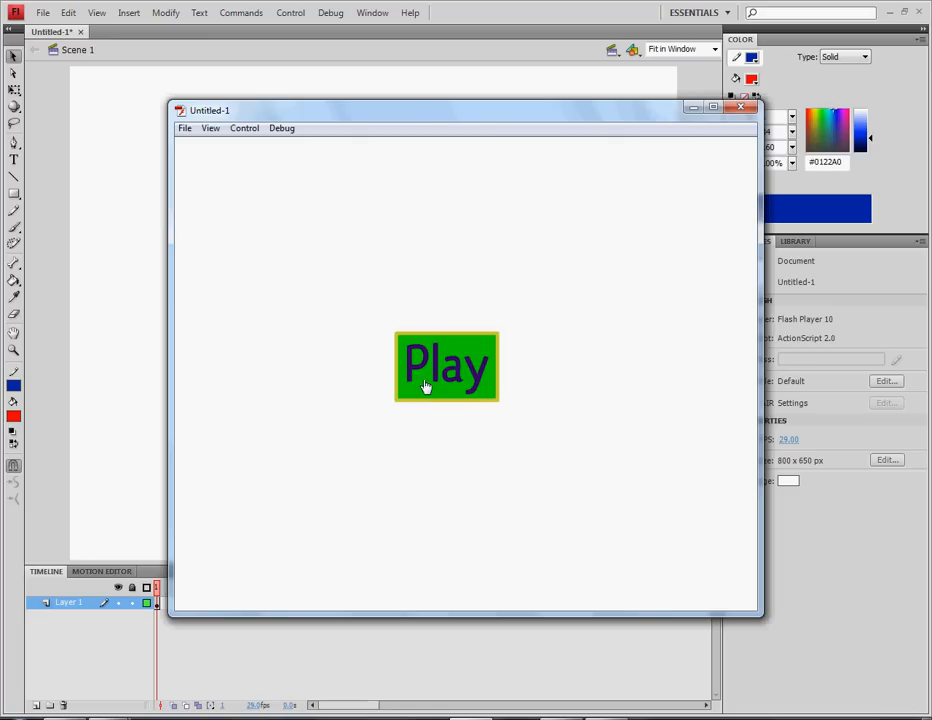
{"action": "left_click", "coordinate": [740, 107]}
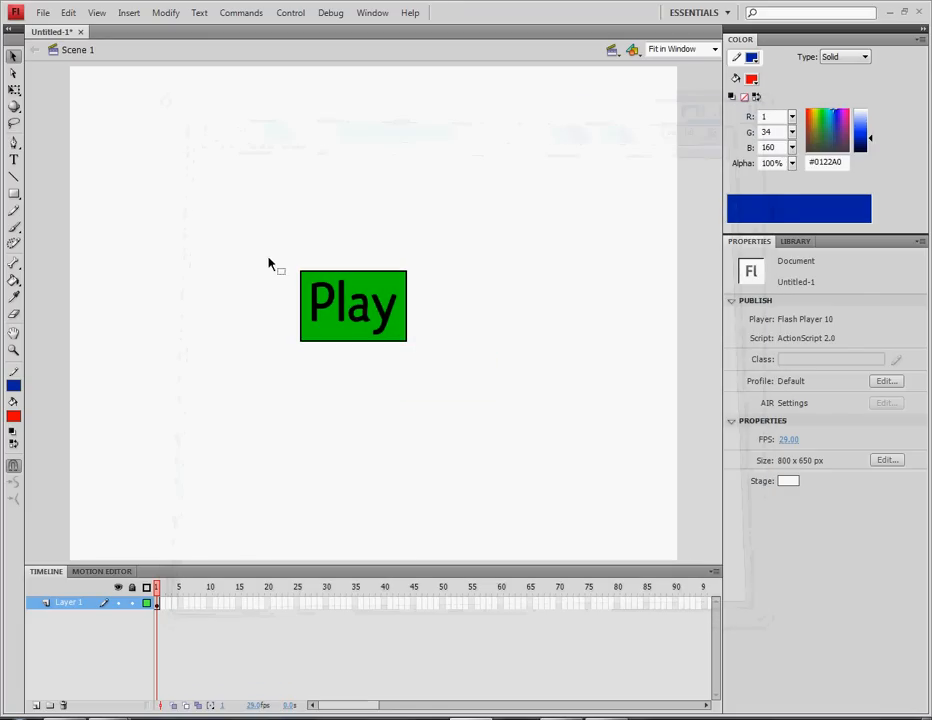
Inspect the Play button instance and frame 1 on Scene 1's stage
{"action": "left_click_drag", "start_coordinate": [268, 258], "coordinate": [513, 395]}
{"action": "left_click", "coordinate": [511, 398]}
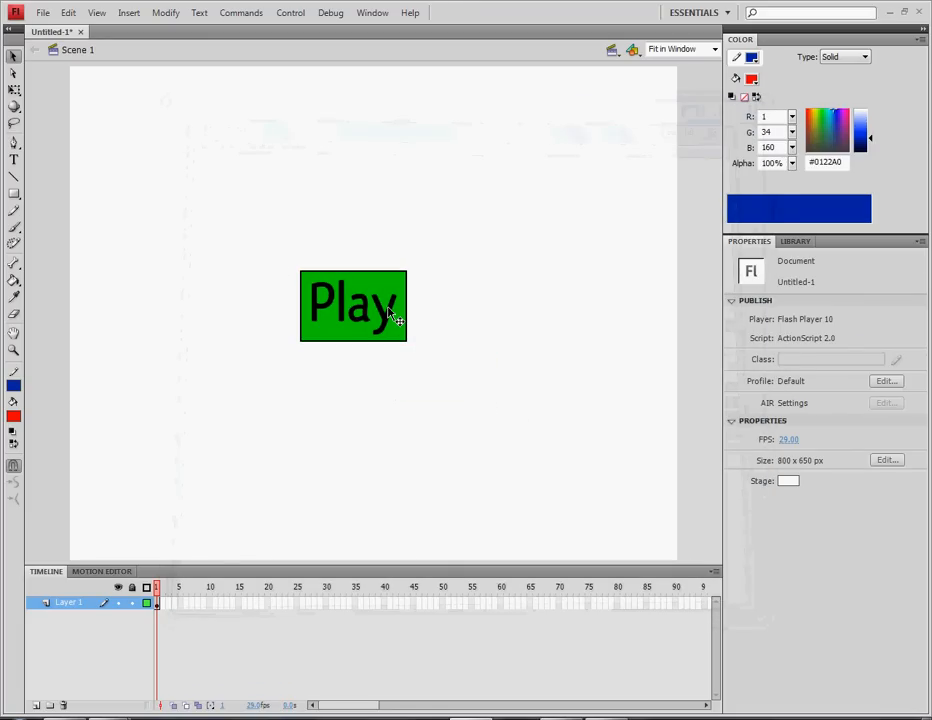
{"action": "left_click", "coordinate": [158, 604]}
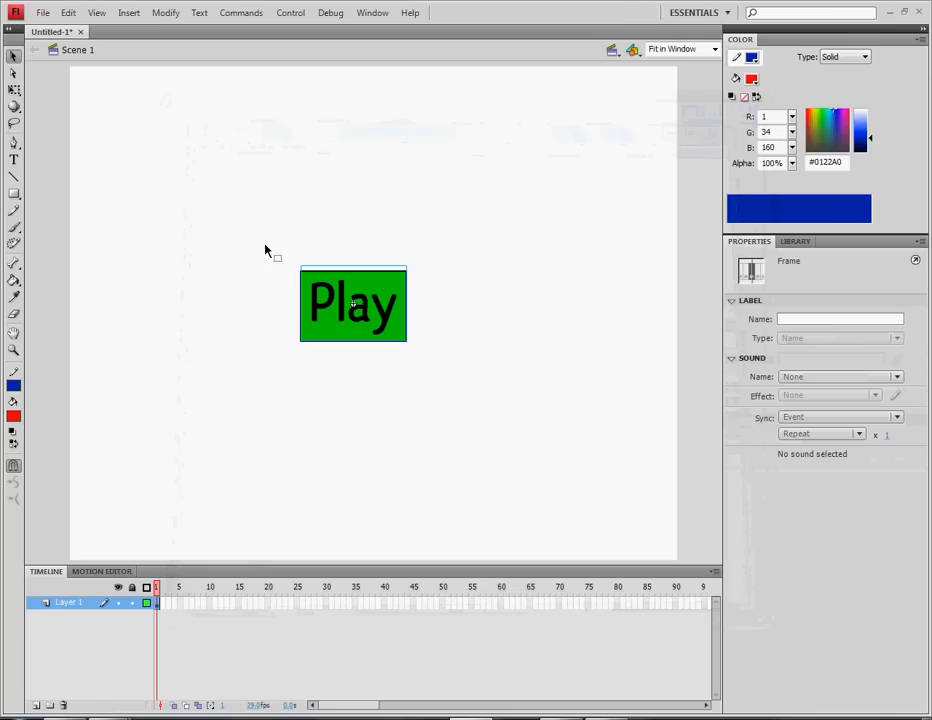
{"action": "left_click", "coordinate": [420, 414]}
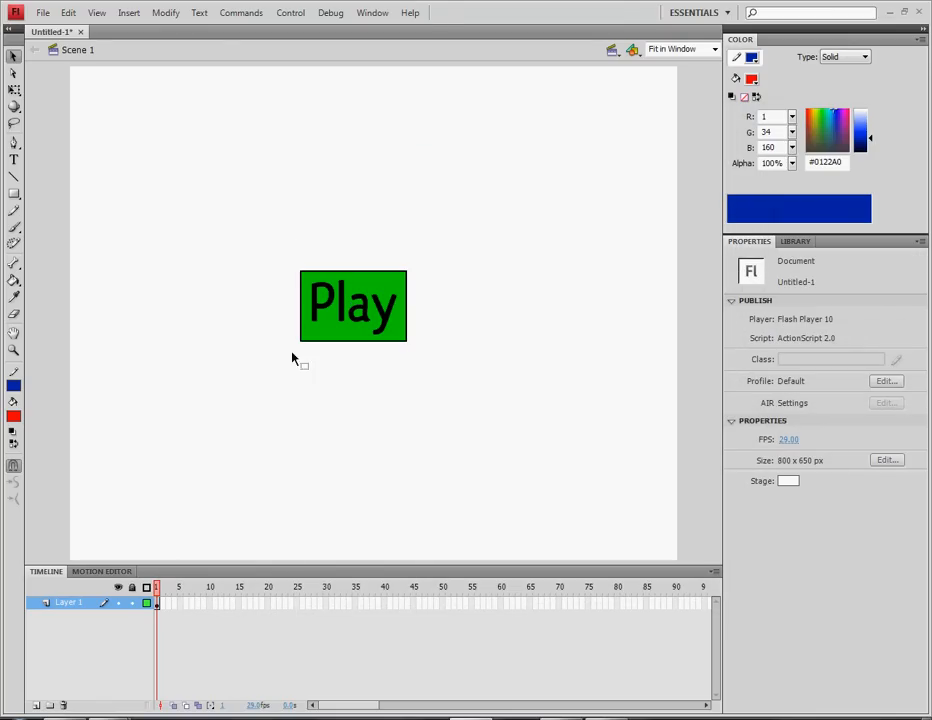
{"action": "left_click", "coordinate": [350, 318]}
{"action": "left_click", "coordinate": [464, 384]}
{"action": "left_click", "coordinate": [341, 300]}
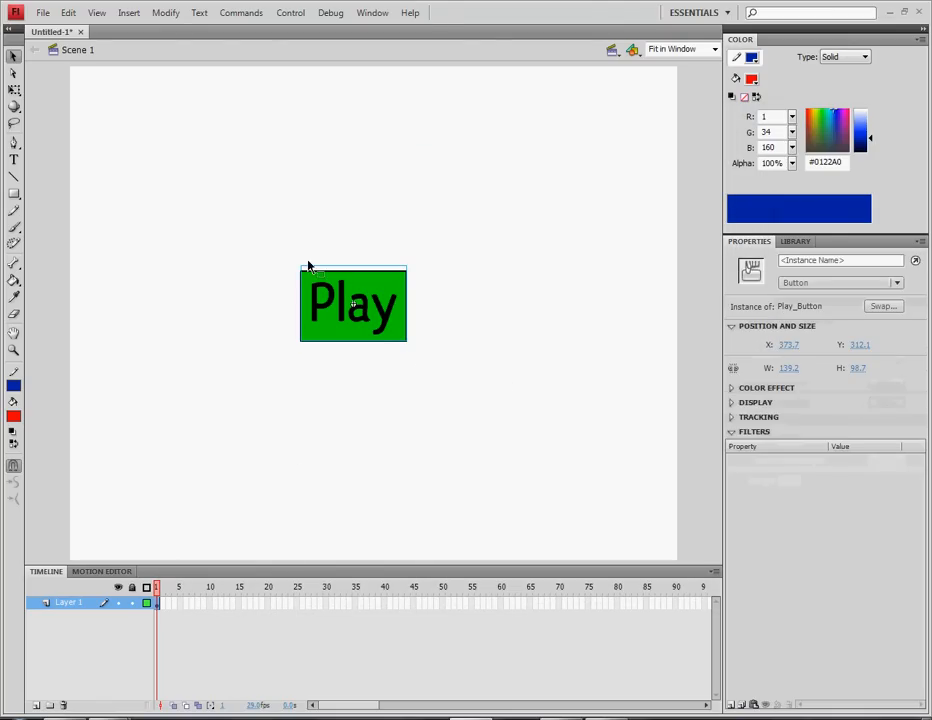
{"action": "left_click", "coordinate": [365, 510]}
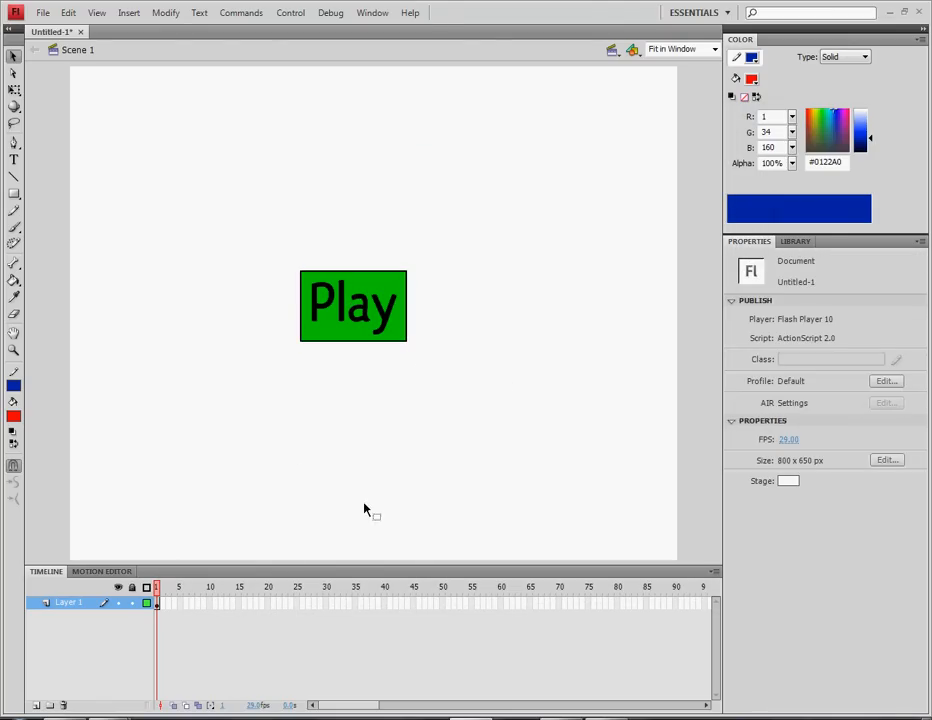
Extend Layer 1 to frame 50 with F5 and insert a blank keyframe there with F7
{"action": "left_click", "coordinate": [443, 604]}
{"action": "key", "text": "F5"}
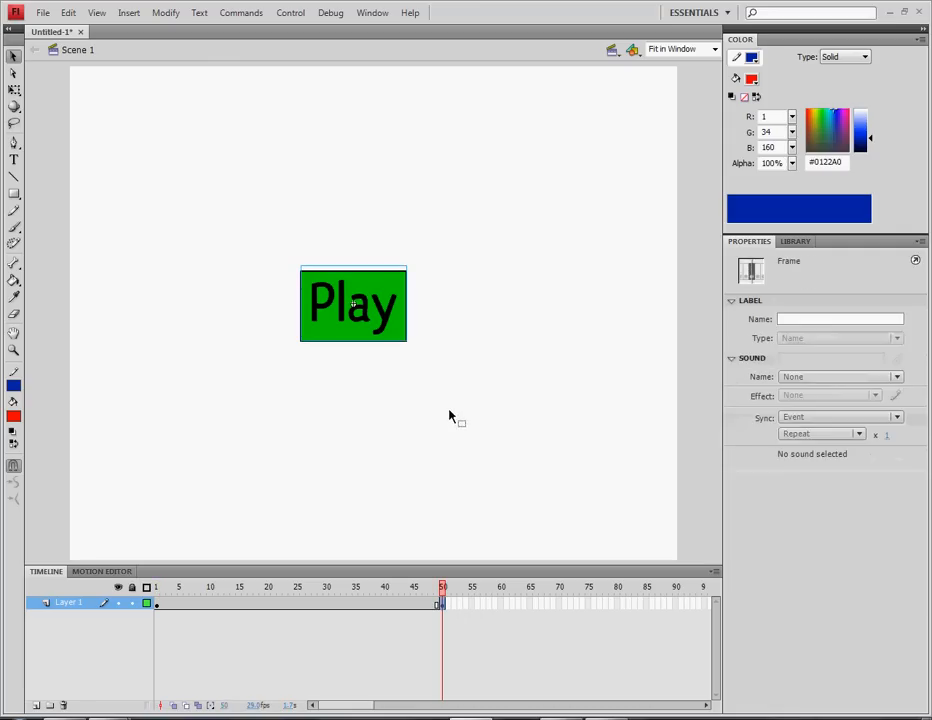
{"action": "left_click", "coordinate": [449, 418]}
{"action": "left_click", "coordinate": [442, 605]}
{"action": "key", "text": "F7"}
{"action": "left_click", "coordinate": [367, 395]}
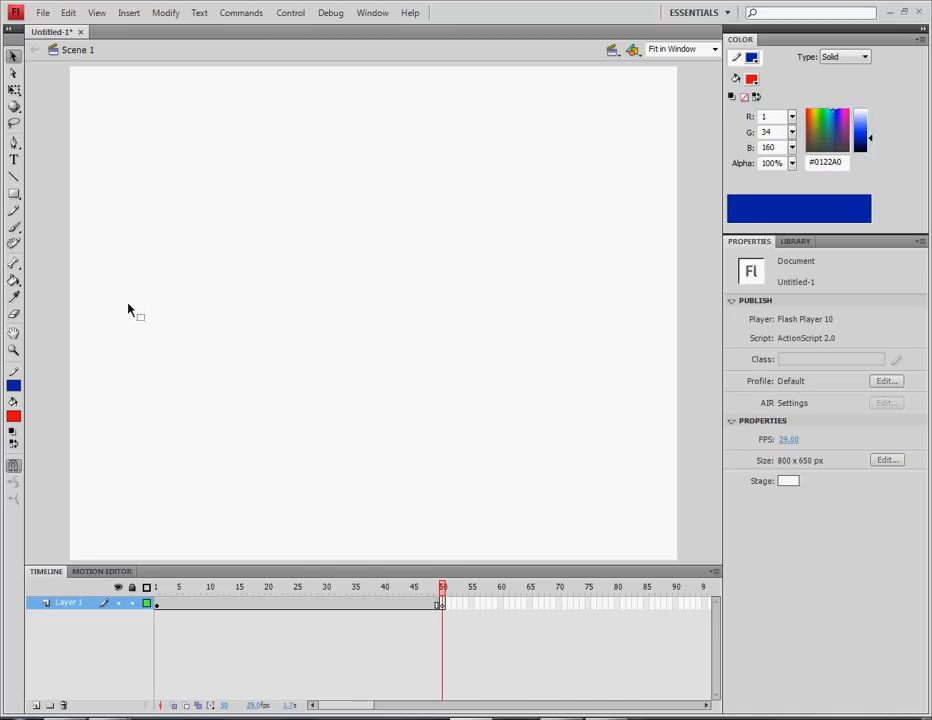
Set up the Brush tool with a dark red #7E0101 fill and a larger brush size
{"action": "key", "text": "b"}
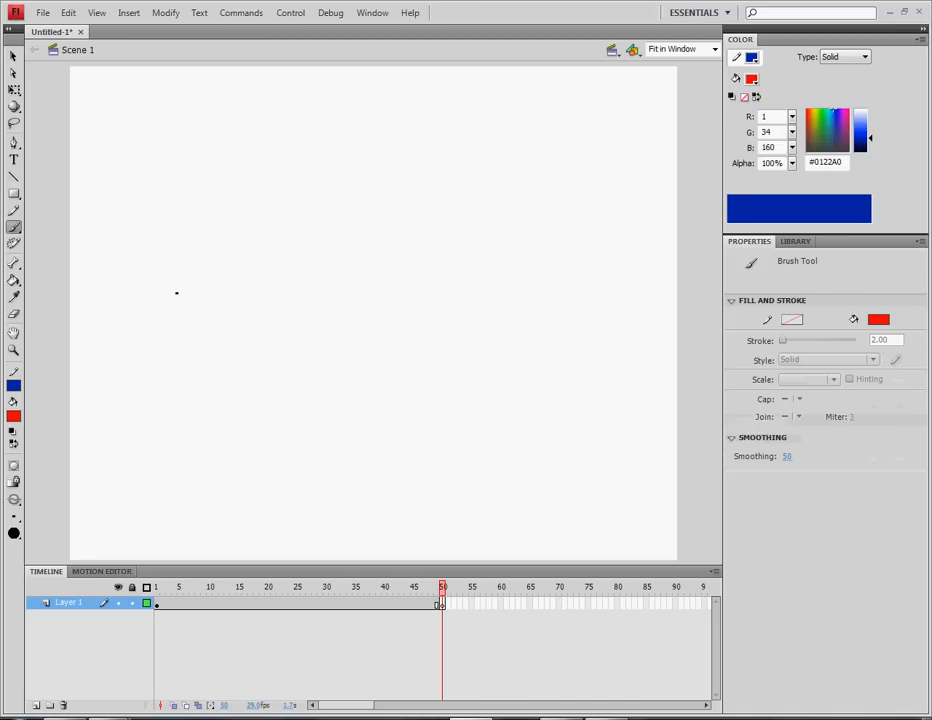
{"action": "left_click", "coordinate": [13, 416]}
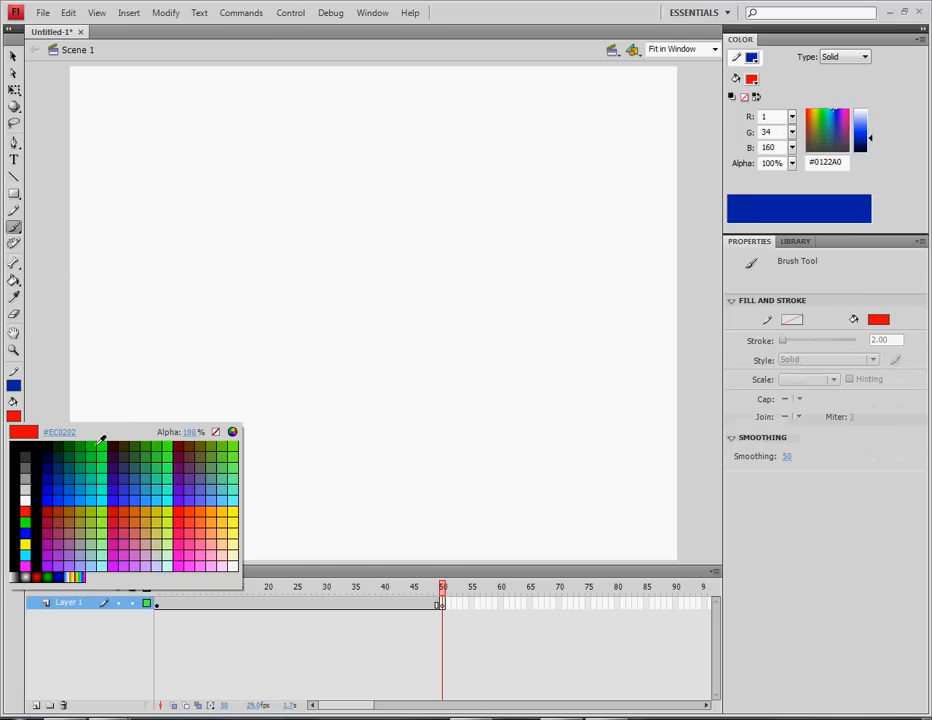
{"action": "left_click", "coordinate": [28, 509]}
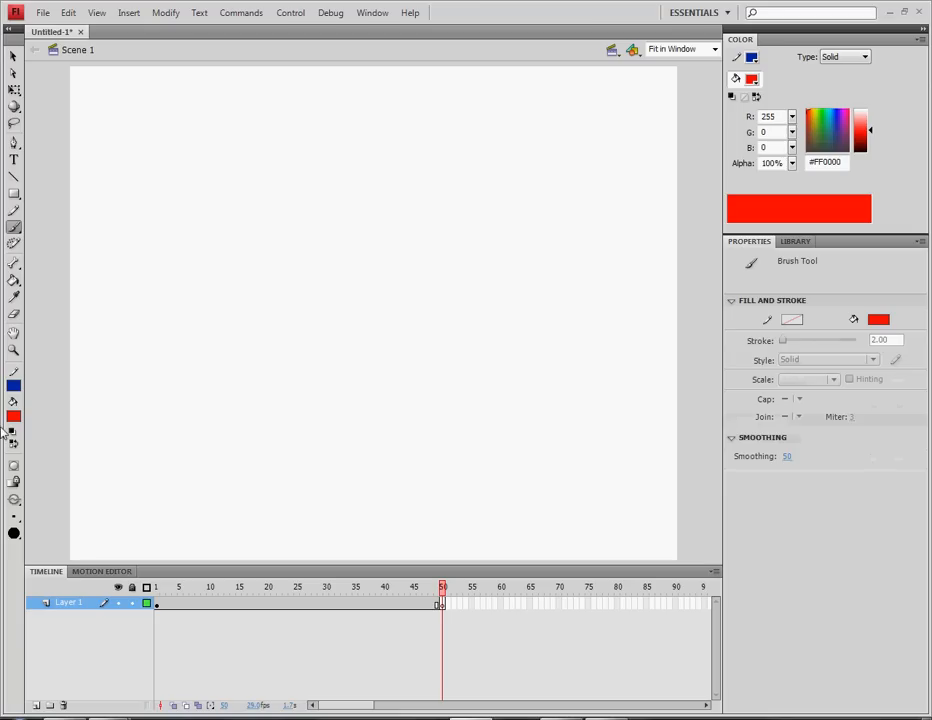
{"action": "left_click_drag", "start_coordinate": [860, 130], "coordinate": [860, 141]}
{"action": "left_click", "coordinate": [14, 516]}
{"action": "left_click", "coordinate": [38, 590]}
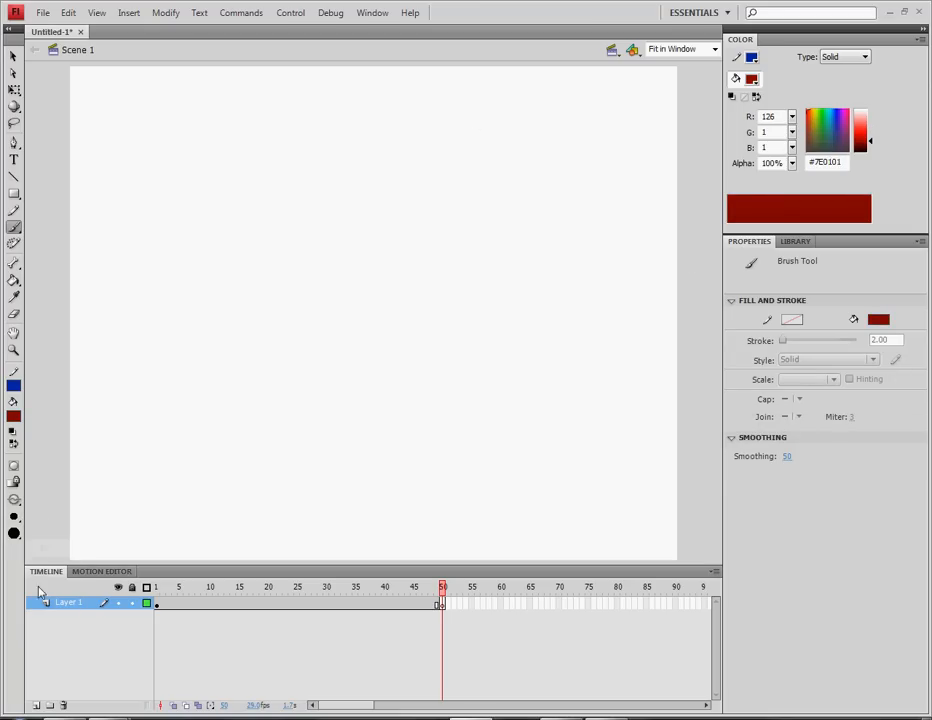
{"action": "mouse_move", "coordinate": [239, 152]}
{"action": "left_mouse_down"}
{"action": "mouse_move", "coordinate": [179, 174]}
{"action": "mouse_move", "coordinate": [140, 241]}
{"action": "mouse_move", "coordinate": [141, 347]}
{"action": "left_mouse_up"}
{"action": "key", "text": "ctrl+z"}
Brighten the fill to #B10101 and paint the head outline
{"action": "left_click_drag", "start_coordinate": [870, 141], "coordinate": [870, 134]}
{"action": "mouse_move", "coordinate": [332, 141]}
{"action": "left_mouse_down"}
{"action": "mouse_move", "coordinate": [270, 188]}
{"action": "mouse_move", "coordinate": [222, 364]}
{"action": "left_mouse_up"}
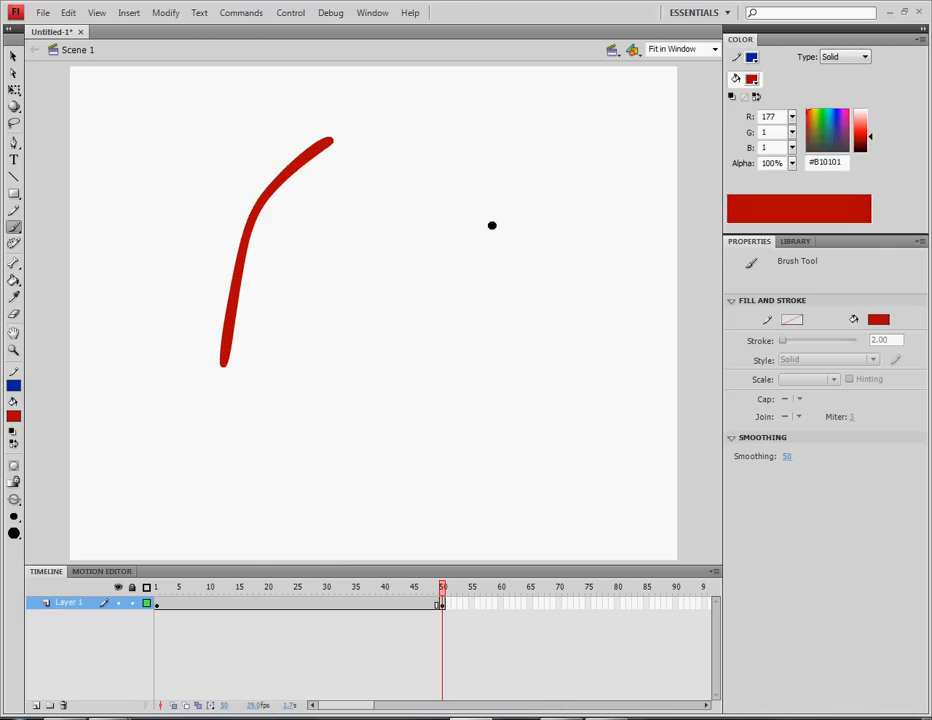
{"action": "left_click_drag", "start_coordinate": [352, 189], "coordinate": [412, 547]}
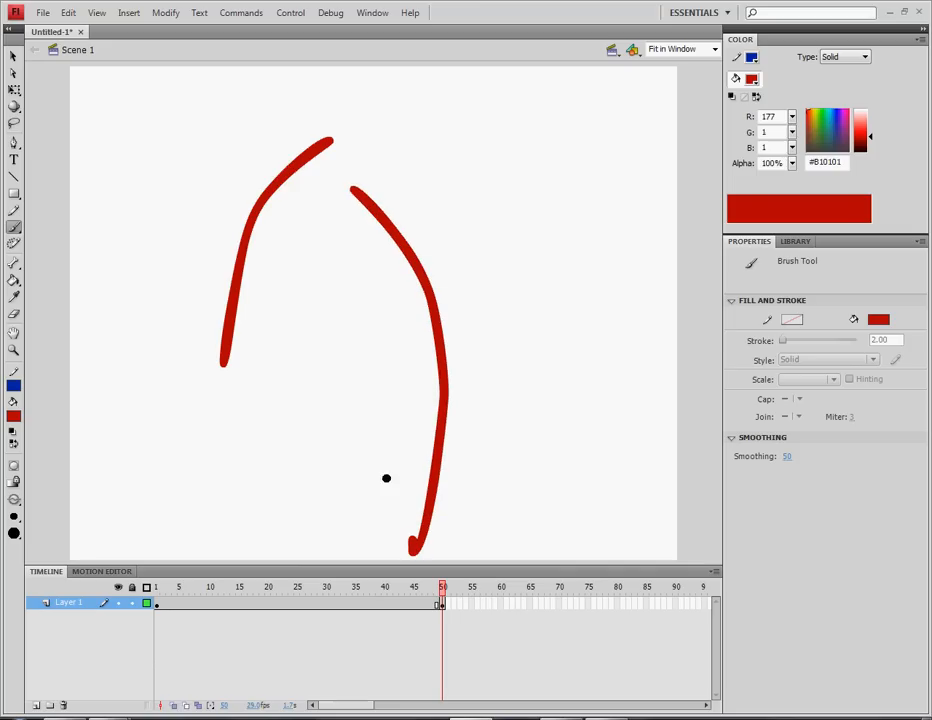
{"action": "left_click_drag", "start_coordinate": [333, 287], "coordinate": [333, 520]}
{"action": "key", "text": "ctrl+z"}
{"action": "key", "text": "ctrl+z"}
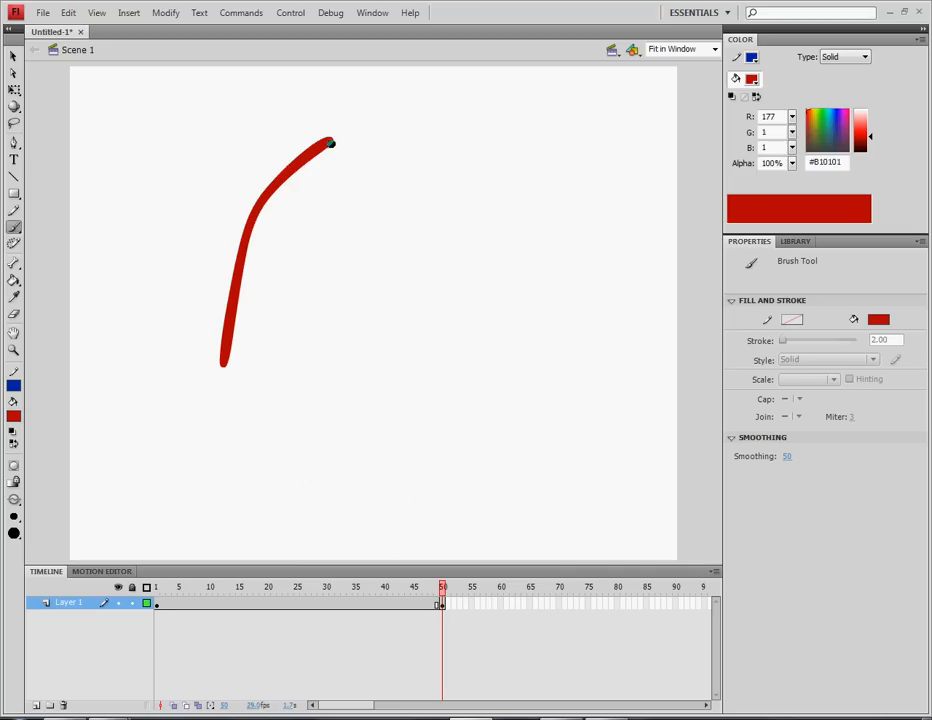
{"action": "mouse_move", "coordinate": [329, 141]}
{"action": "left_mouse_down"}
{"action": "mouse_move", "coordinate": [421, 137]}
{"action": "mouse_move", "coordinate": [520, 300]}
{"action": "left_mouse_up"}
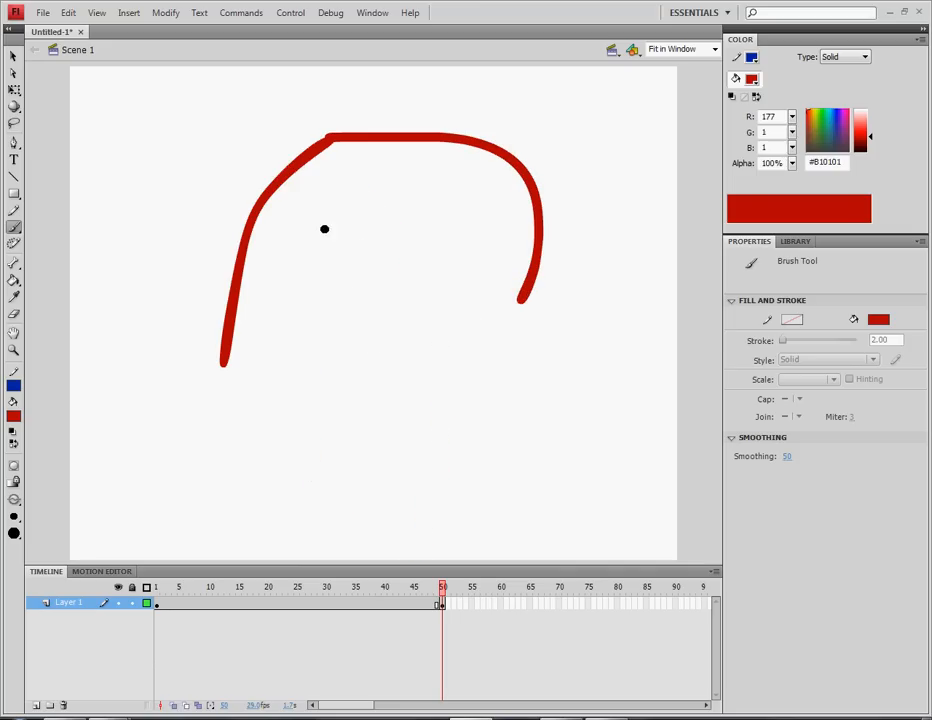
Paint two eye loops, a nose and a frowning mouth inside the head
{"action": "mouse_move", "coordinate": [318, 189]}
{"action": "left_mouse_down"}
{"action": "mouse_move", "coordinate": [294, 212]}
{"action": "mouse_move", "coordinate": [346, 216]}
{"action": "mouse_move", "coordinate": [308, 191]}
{"action": "left_mouse_up"}
{"action": "mouse_move", "coordinate": [437, 173]}
{"action": "left_mouse_down"}
{"action": "mouse_move", "coordinate": [427, 232]}
{"action": "mouse_move", "coordinate": [414, 184]}
{"action": "left_mouse_up"}
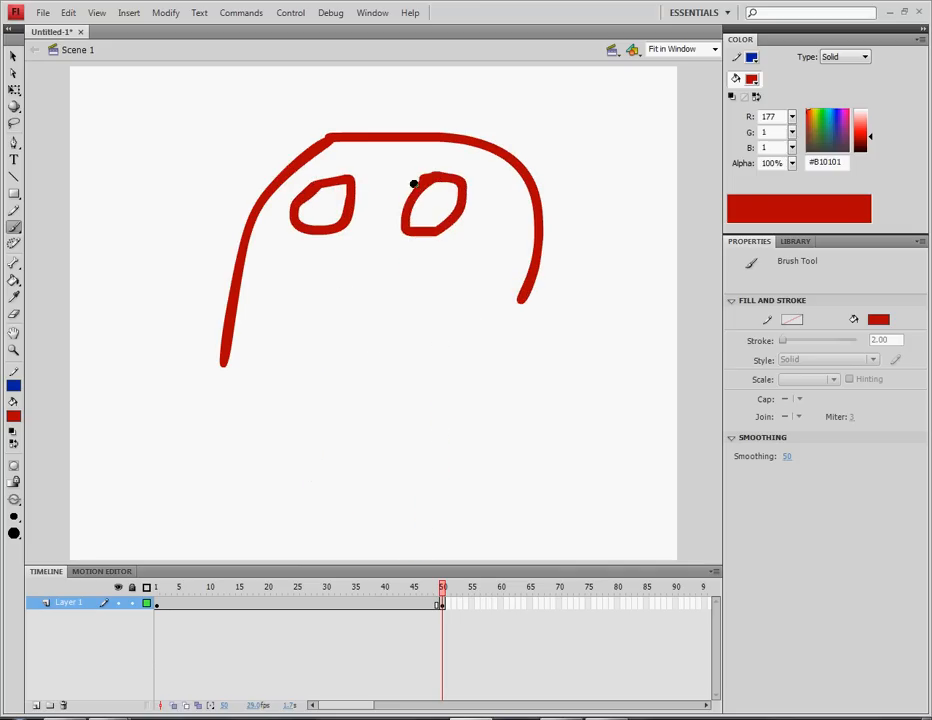
{"action": "left_click_drag", "start_coordinate": [375, 237], "coordinate": [354, 298]}
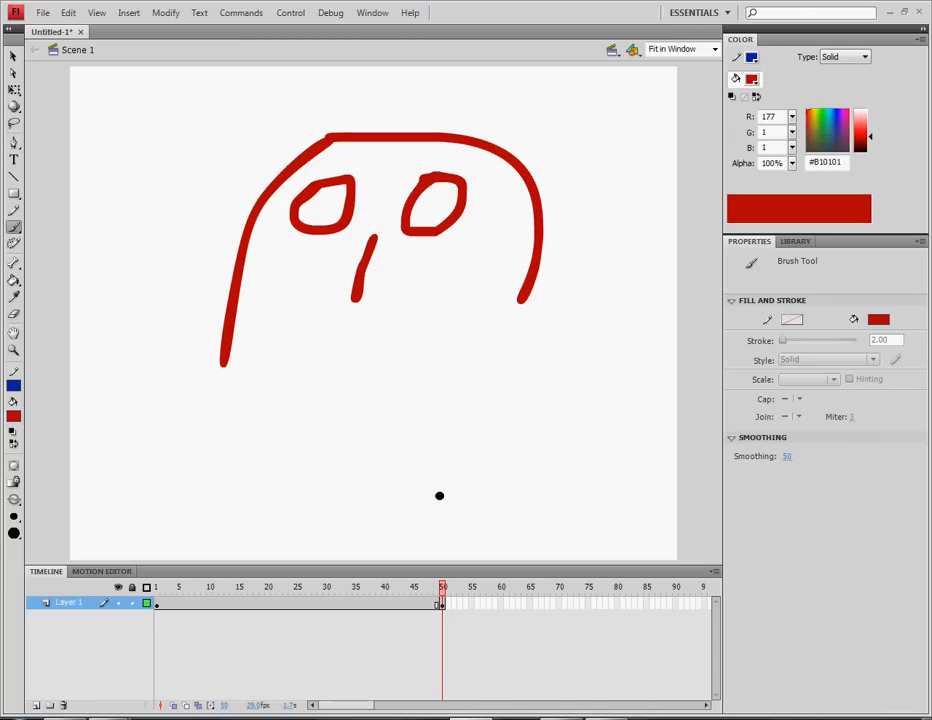
{"action": "left_click_drag", "start_coordinate": [519, 296], "coordinate": [491, 376]}
{"action": "mouse_move", "coordinate": [297, 367]}
{"action": "left_mouse_down"}
{"action": "mouse_move", "coordinate": [337, 328]}
{"action": "mouse_move", "coordinate": [405, 376]}
{"action": "left_mouse_up"}
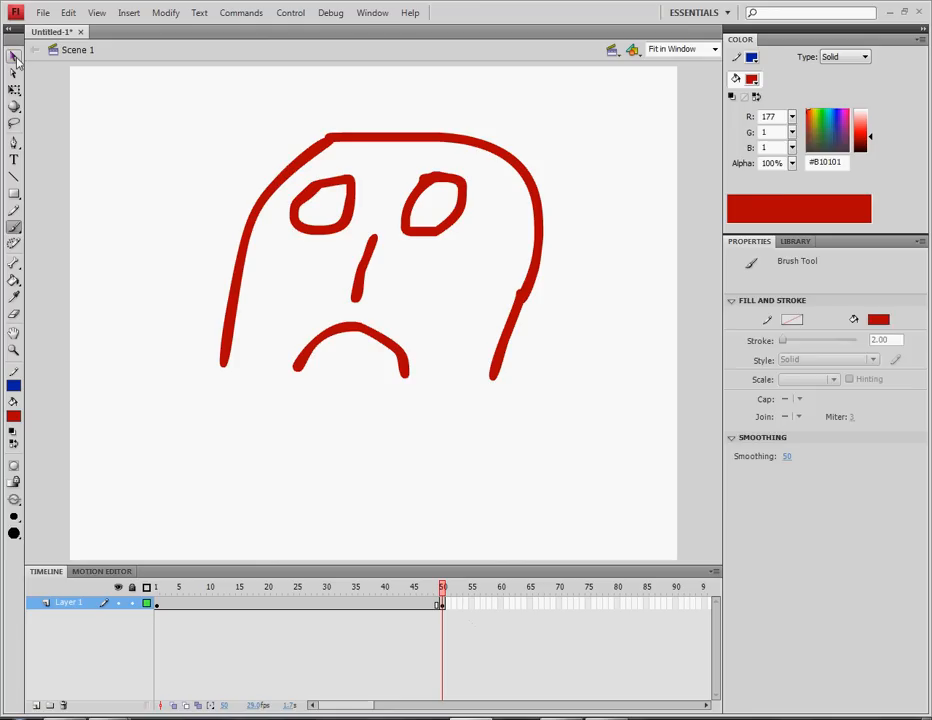
{"action": "left_click", "coordinate": [14, 57]}
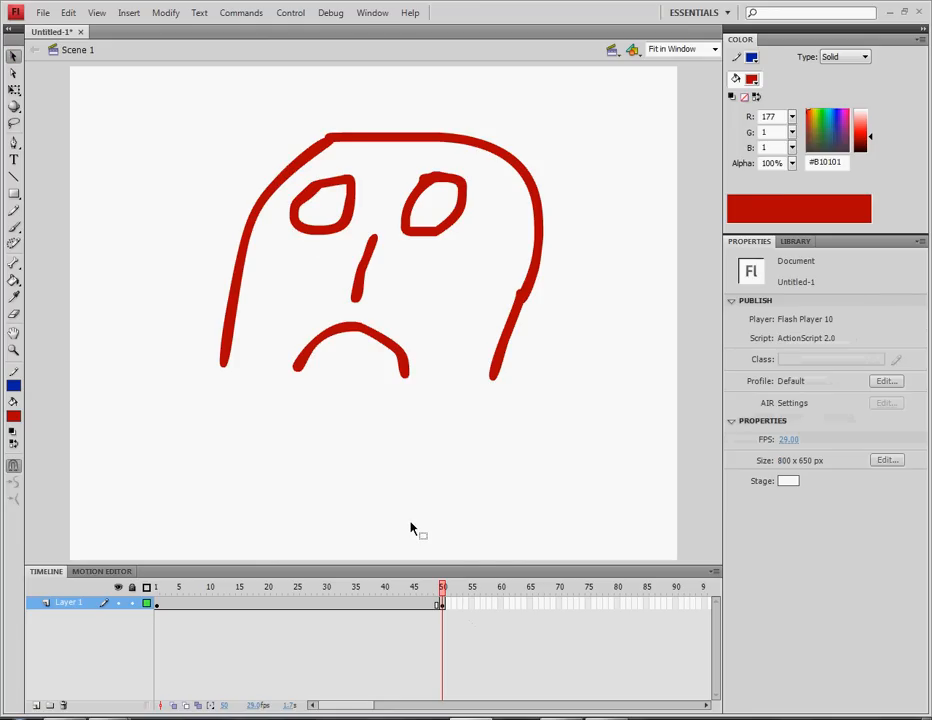
Type the caption 'Why did you leave me?' below the face
{"action": "left_click", "coordinate": [14, 159]}
{"action": "left_click", "coordinate": [214, 495]}
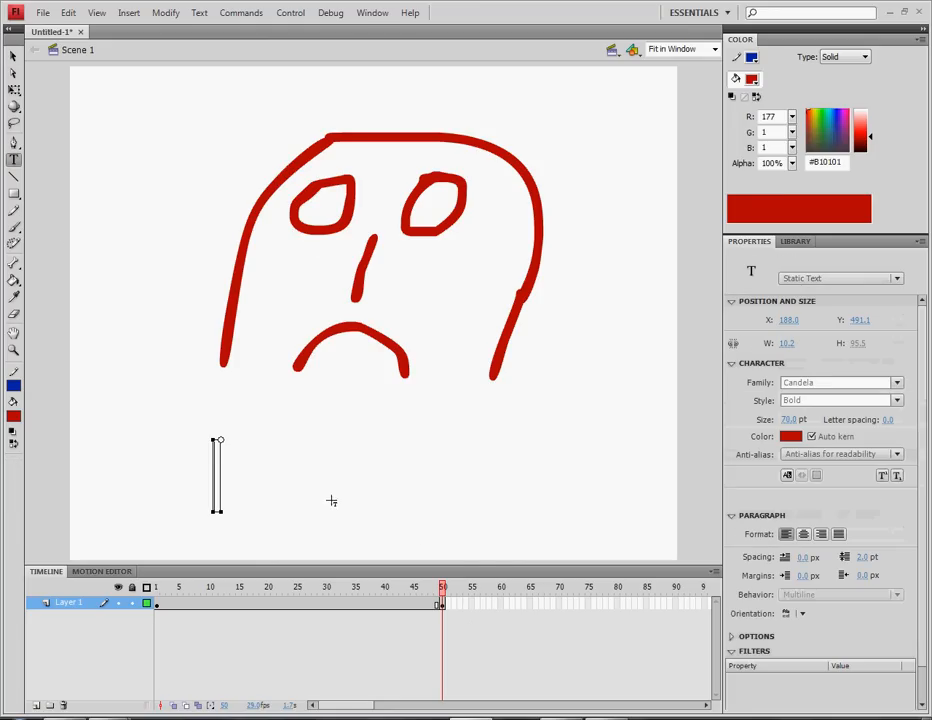
{"action": "type", "text": "Why"}
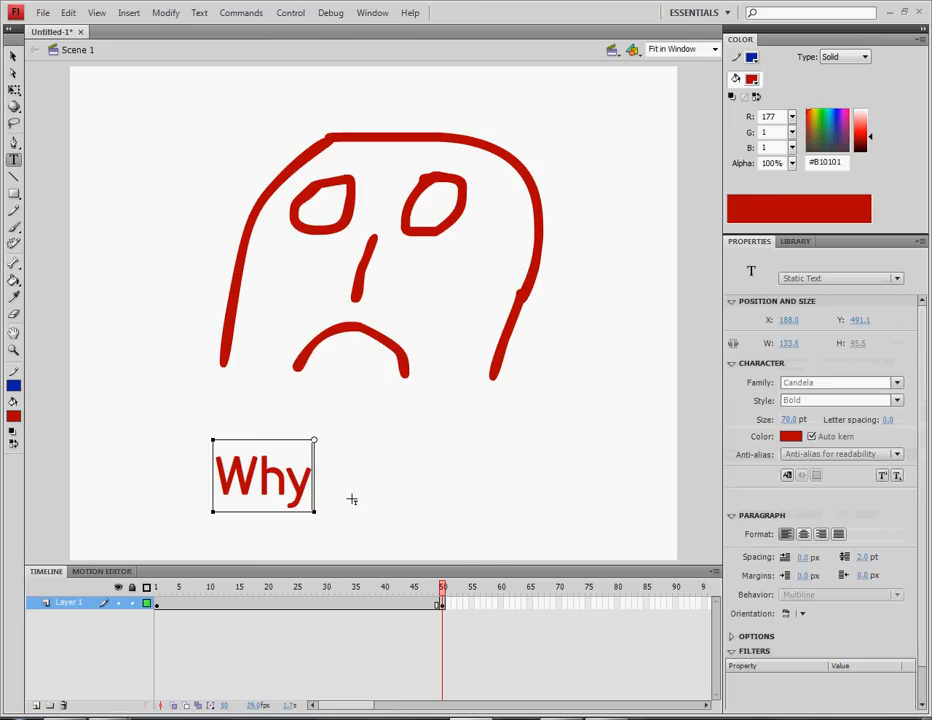
{"action": "type", "text": " did you leave"}
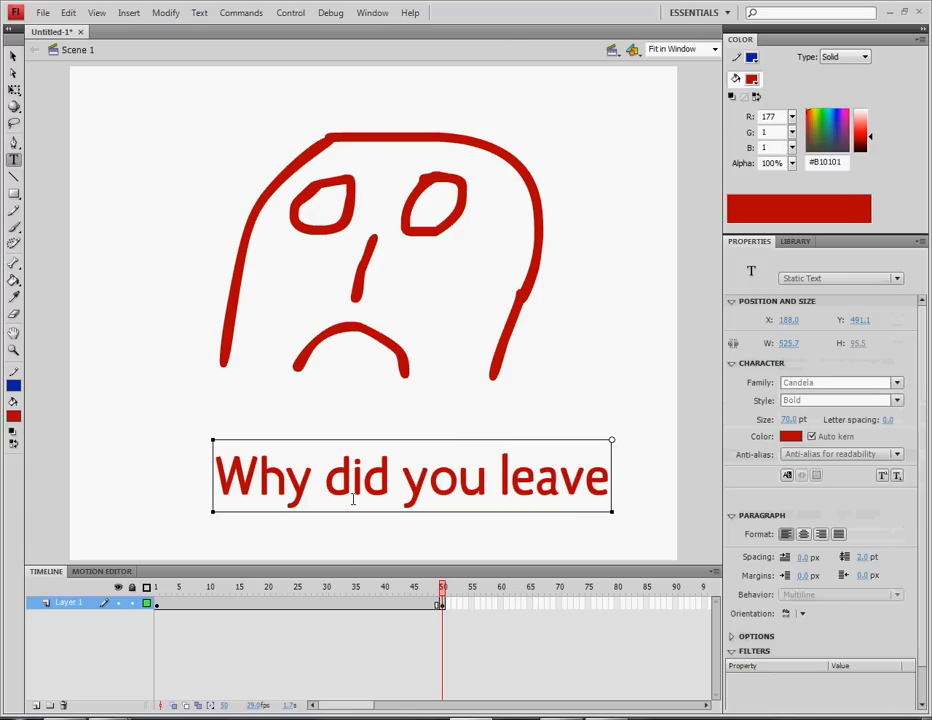
{"action": "type", "text": " me?"}
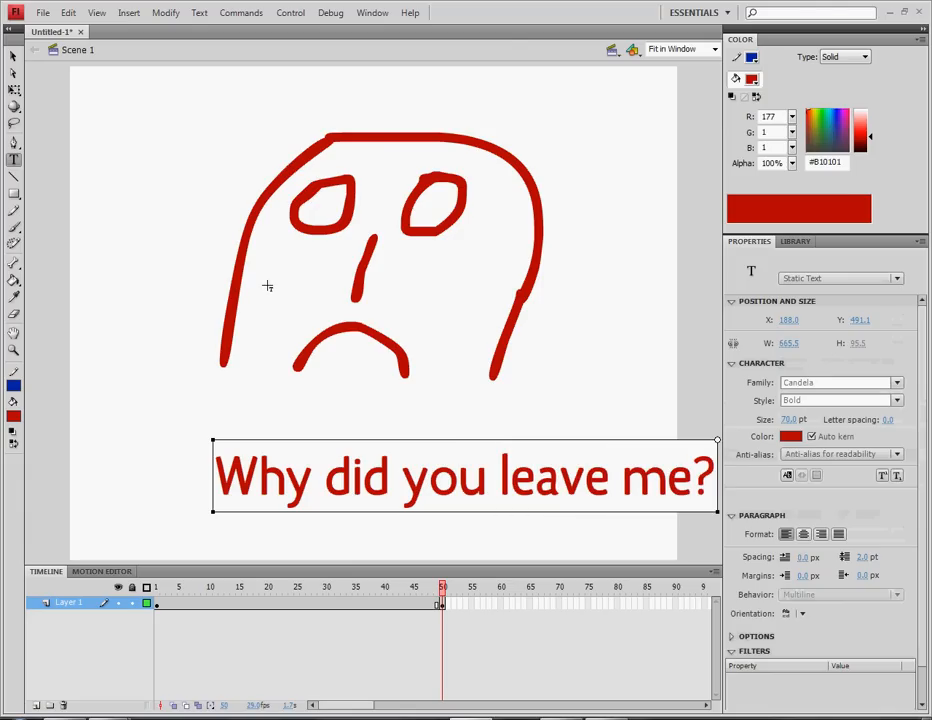
Format the caption text as 47 pt black
{"action": "key", "text": "ctrl+a"}
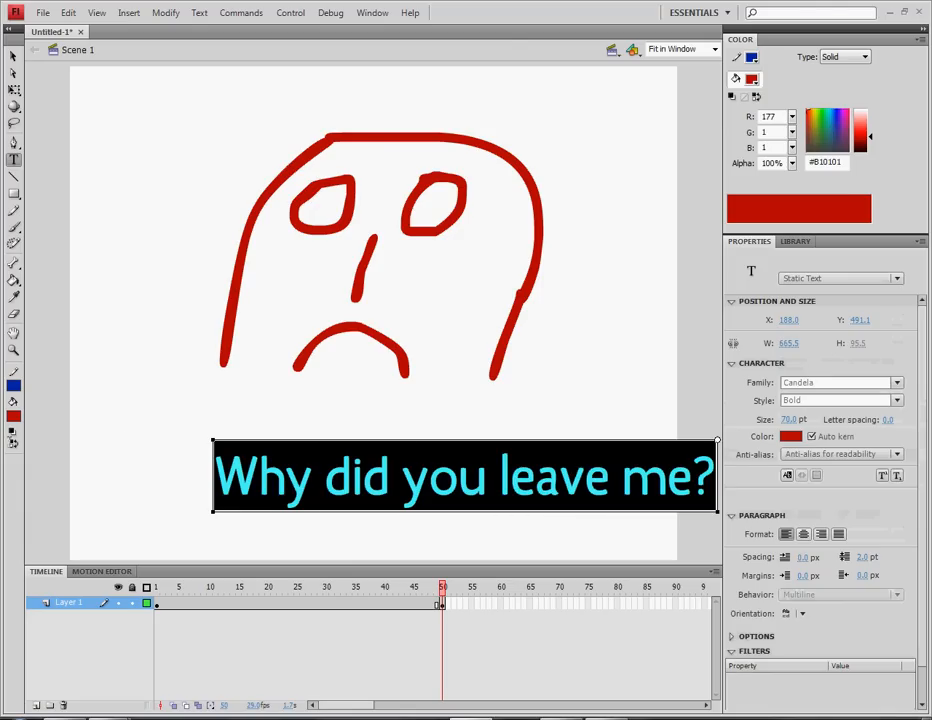
{"action": "left_click", "coordinate": [790, 419]}
{"action": "type", "text": "47"}
{"action": "key", "text": "Return"}
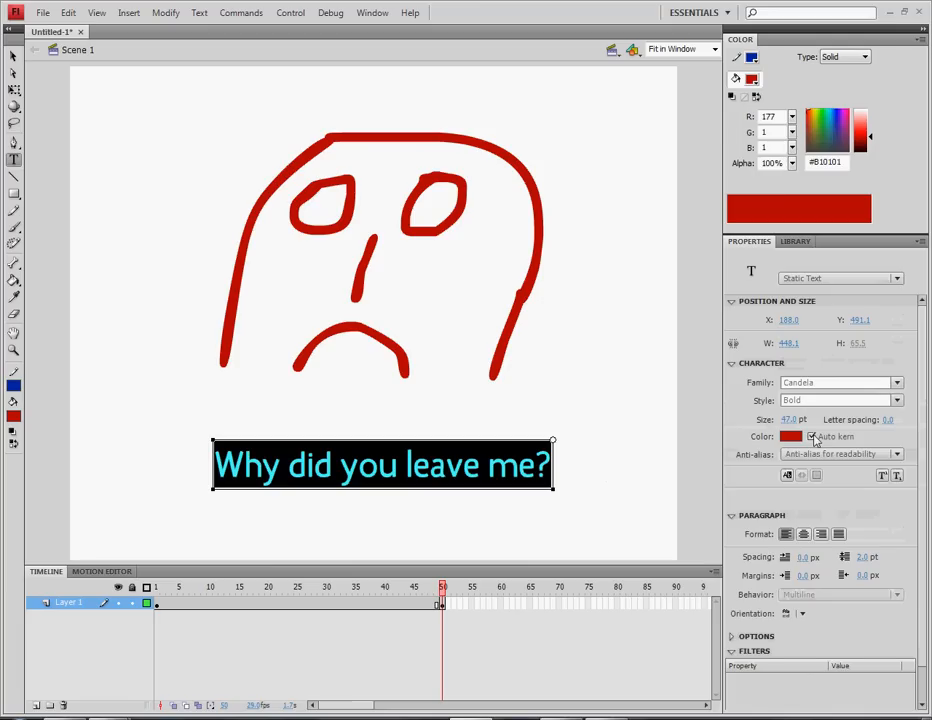
{"action": "left_click", "coordinate": [790, 436]}
{"action": "left_click", "coordinate": [716, 468]}
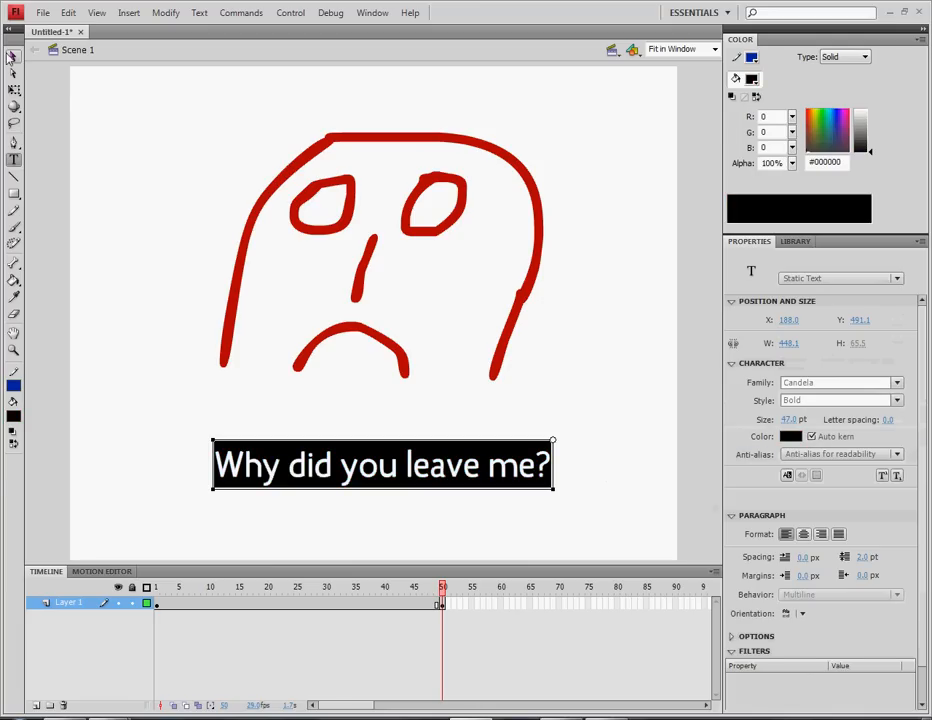
Nudge the caption down and left into position
{"action": "left_click", "coordinate": [14, 56]}
{"action": "key", "text": "shift+Down"}
{"action": "key", "text": "shift+Left"}
{"action": "key", "text": "shift+Left"}
{"action": "key", "text": "shift+Left"}
{"action": "key", "text": "shift+Left"}
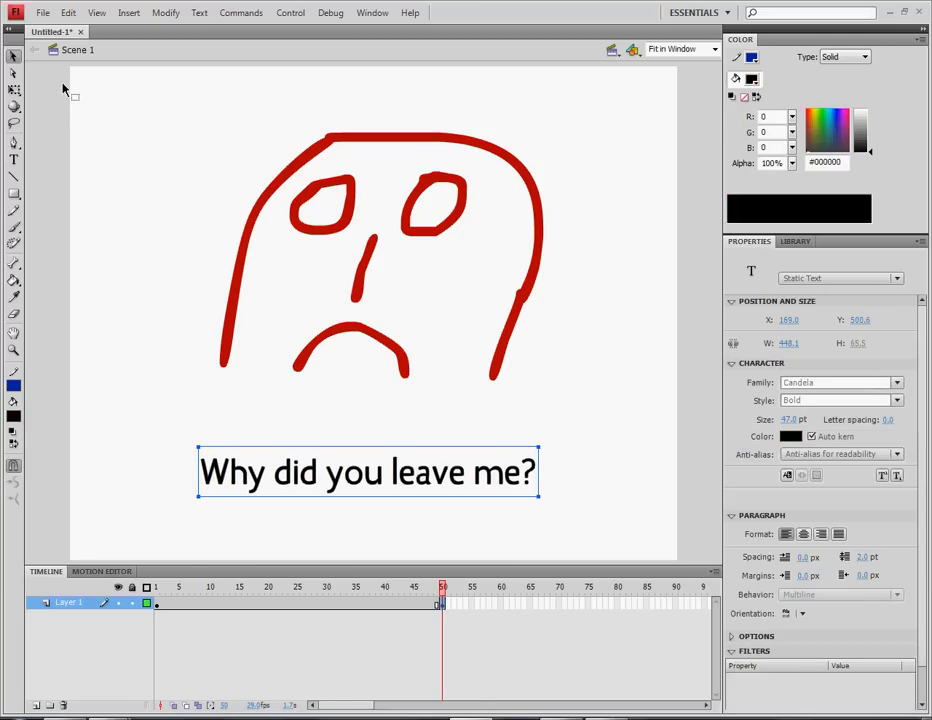
{"action": "left_click", "coordinate": [169, 311]}
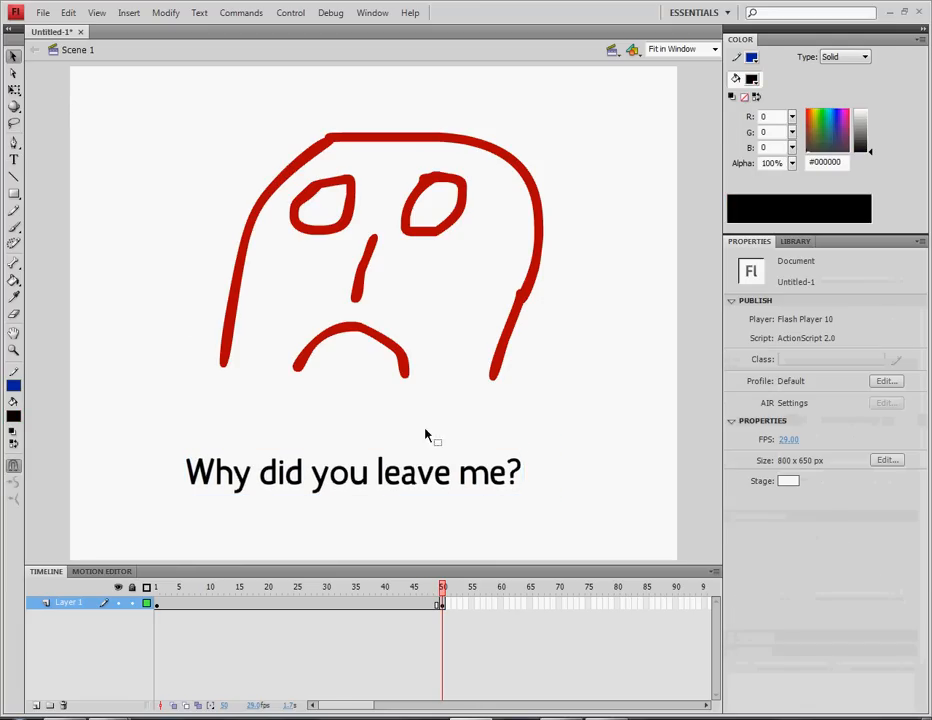
Compare frames 1 and 50 and nudge the caption slightly right
{"action": "left_click", "coordinate": [157, 603]}
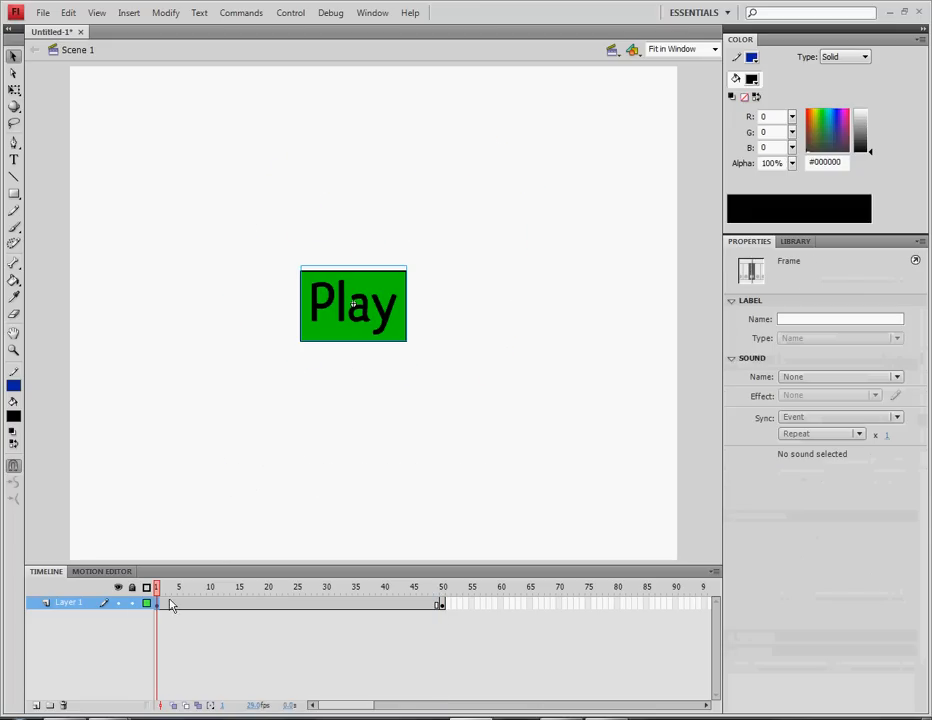
{"action": "left_click", "coordinate": [441, 603]}
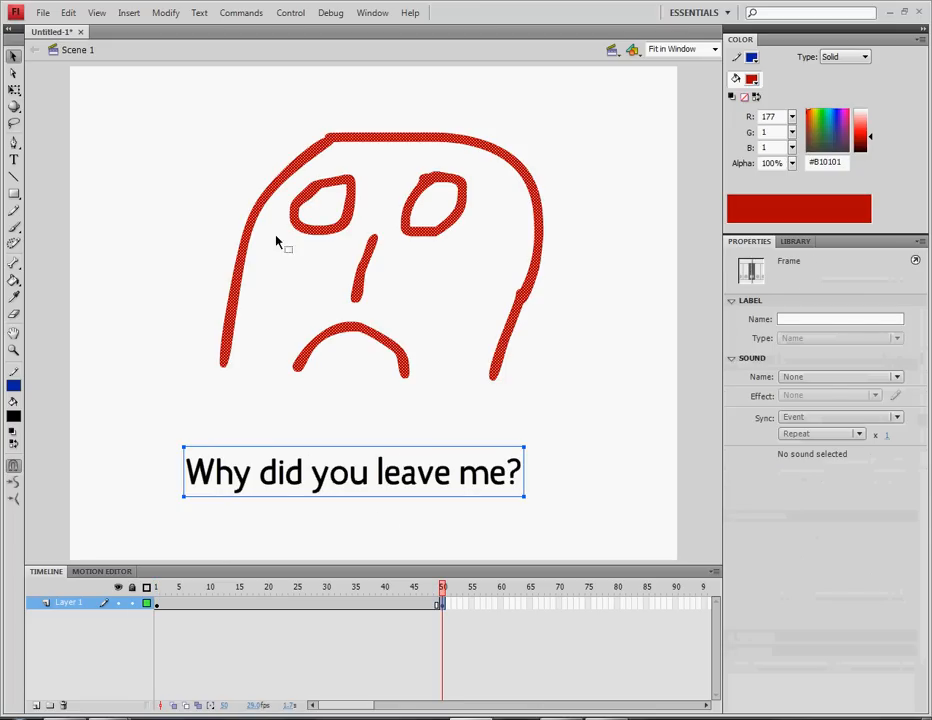
{"action": "left_click", "coordinate": [137, 219]}
{"action": "left_click", "coordinate": [381, 493]}
{"action": "key", "text": "shift+Right"}
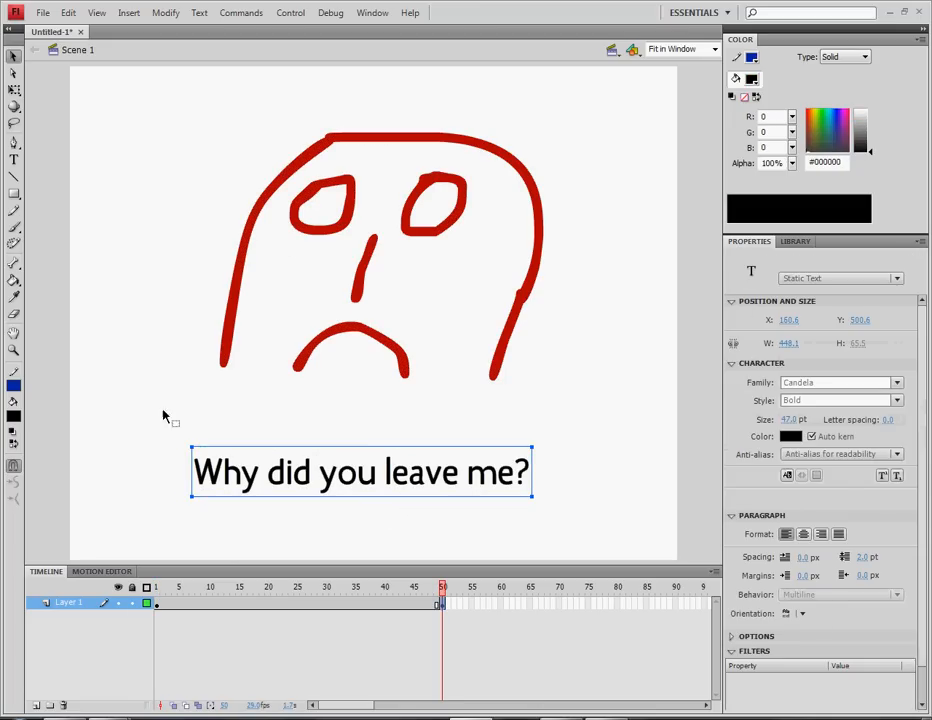
{"action": "left_click", "coordinate": [150, 393]}
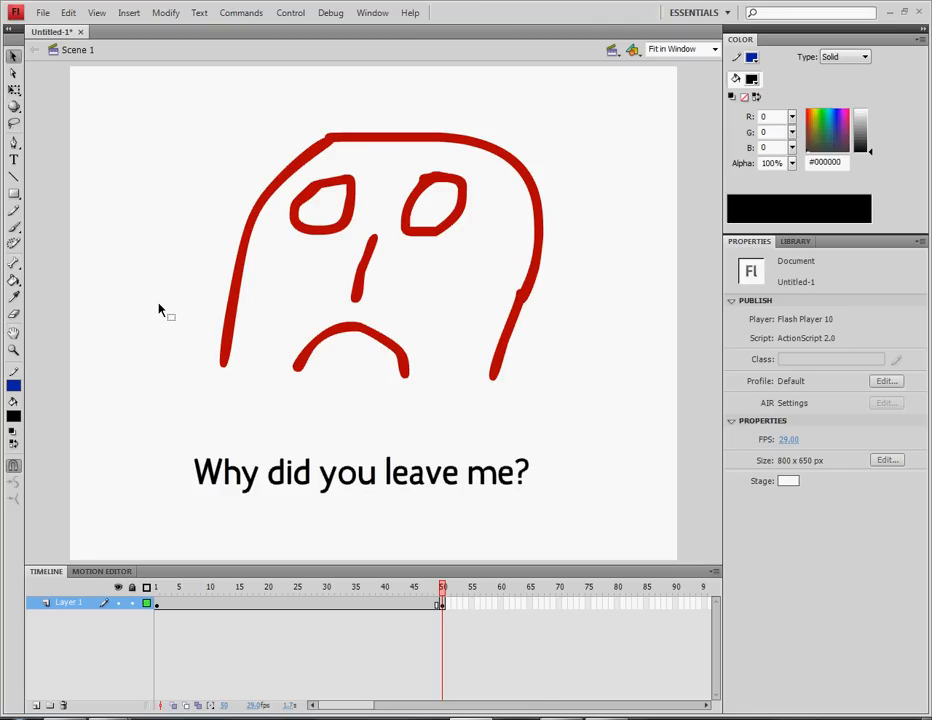
Test the movie in Flash Player with Ctrl+Enter, close it, and return to frame 1
{"action": "left_click", "coordinate": [443, 605]}
{"action": "left_click", "coordinate": [276, 545]}
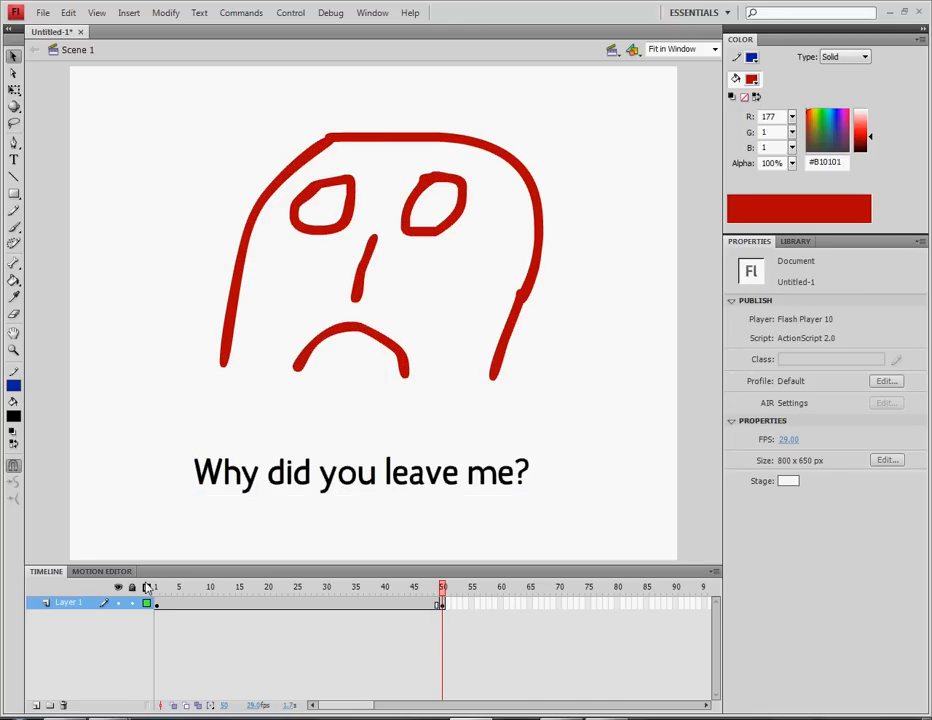
{"action": "key", "text": "ctrl+Return"}
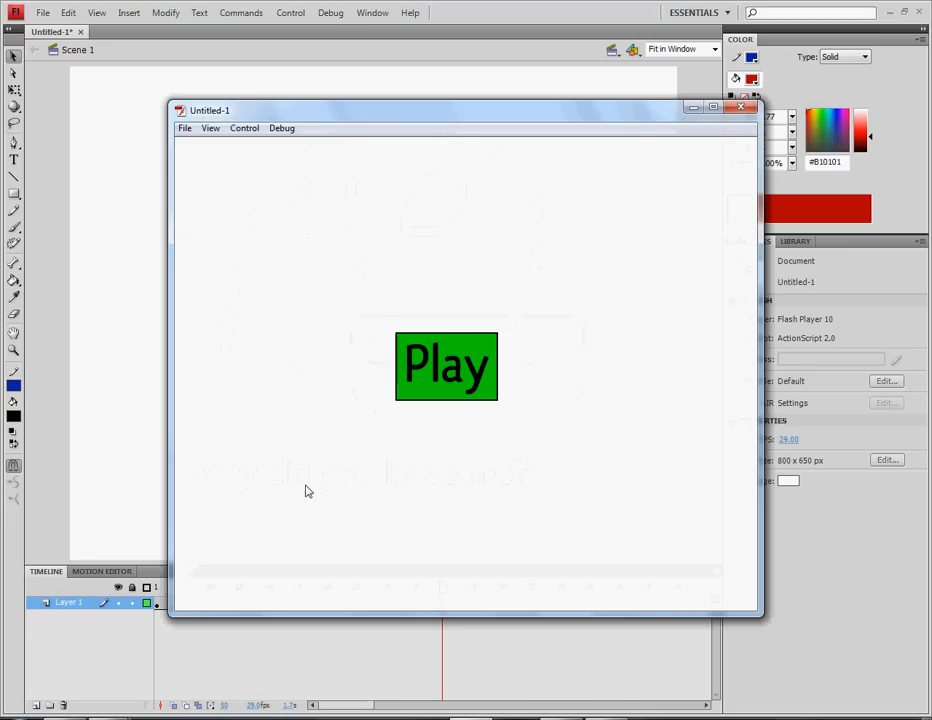
{"action": "left_click", "coordinate": [741, 108]}
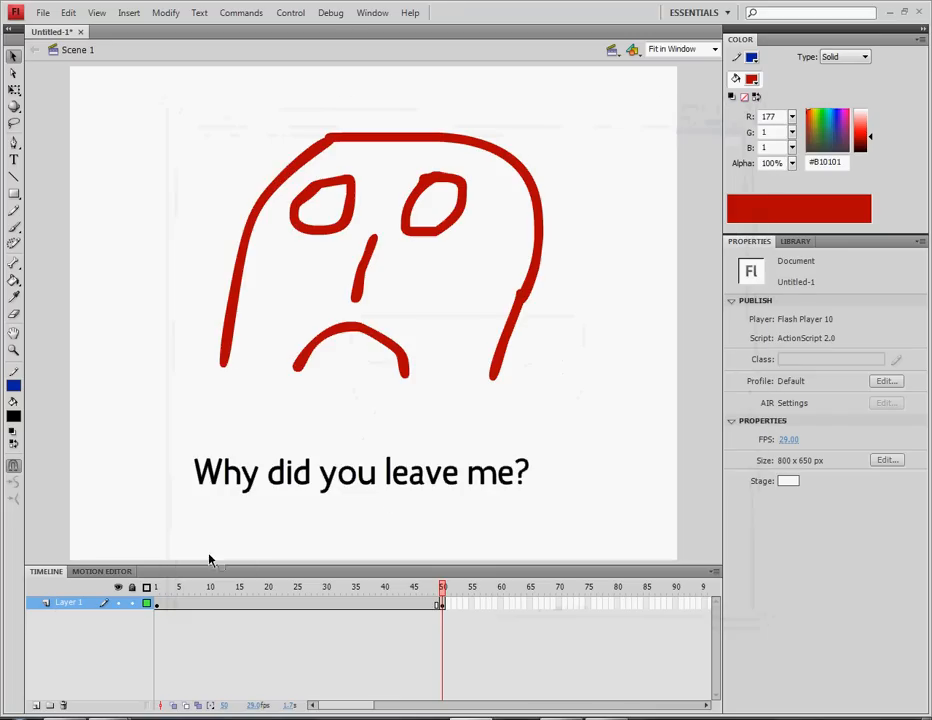
{"action": "left_click", "coordinate": [160, 604]}
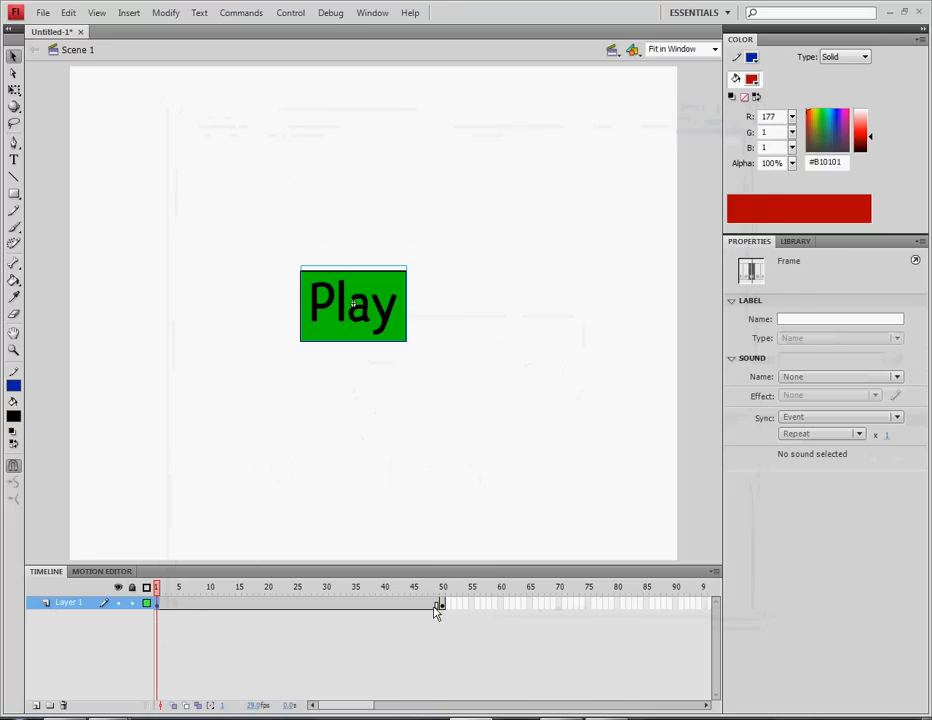
Add a stop() action script to frame 1
{"action": "left_click", "coordinate": [443, 605]}
{"action": "left_click", "coordinate": [157, 603]}
{"action": "key", "text": "F9"}
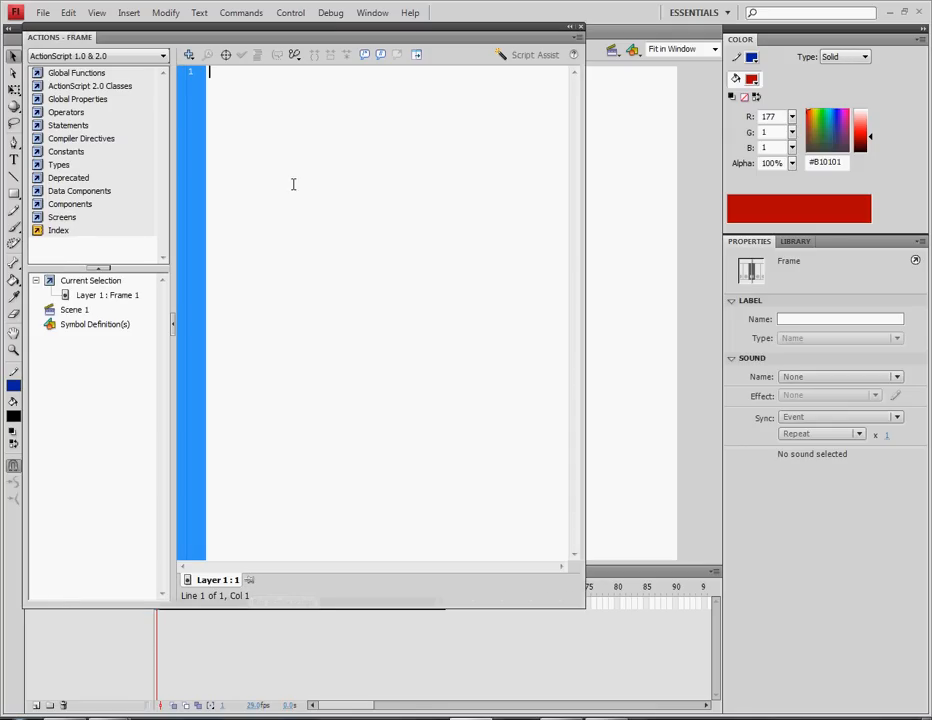
{"action": "type", "text": "stop();"}
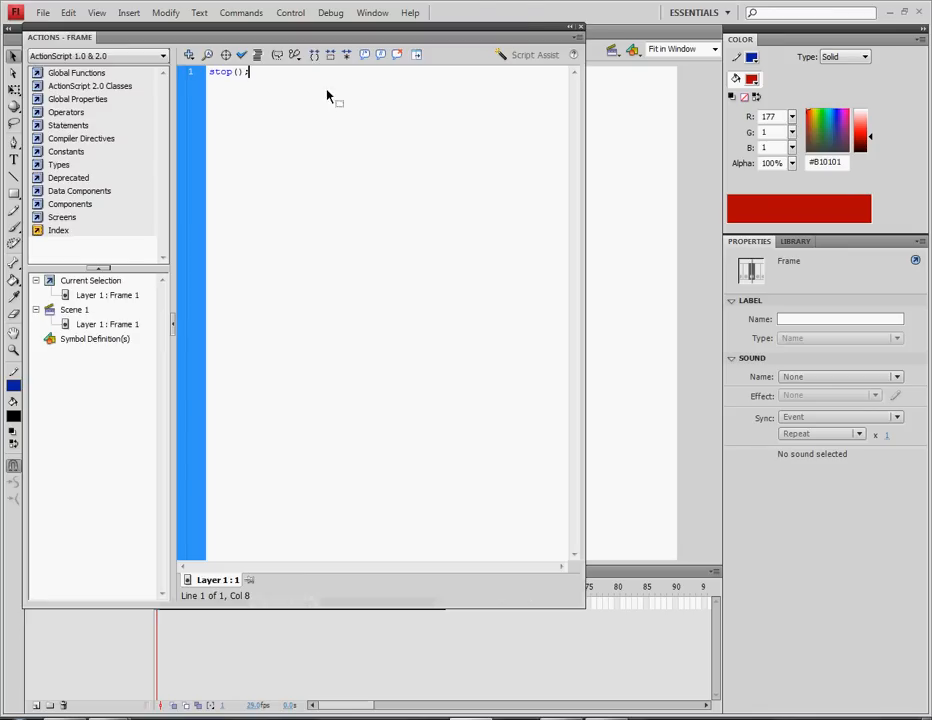
{"action": "key", "text": "F9"}
{"action": "left_click", "coordinate": [225, 439]}
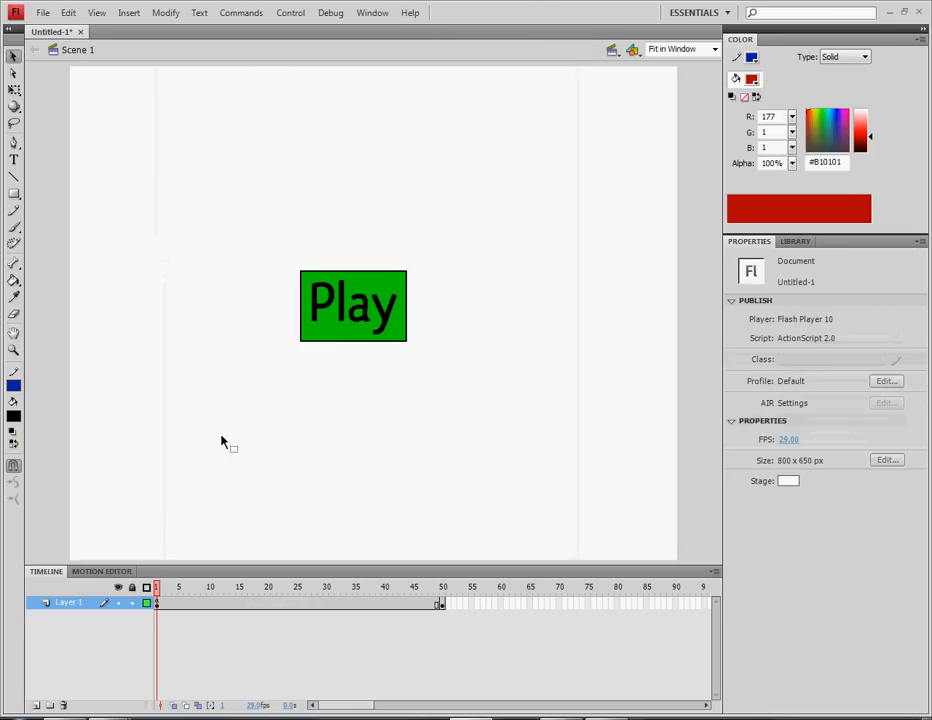
Add a stop() action to frame 50, then test the movie in Flash Player
{"action": "left_click", "coordinate": [445, 604]}
{"action": "key", "text": "F9"}
{"action": "type", "text": "st"}
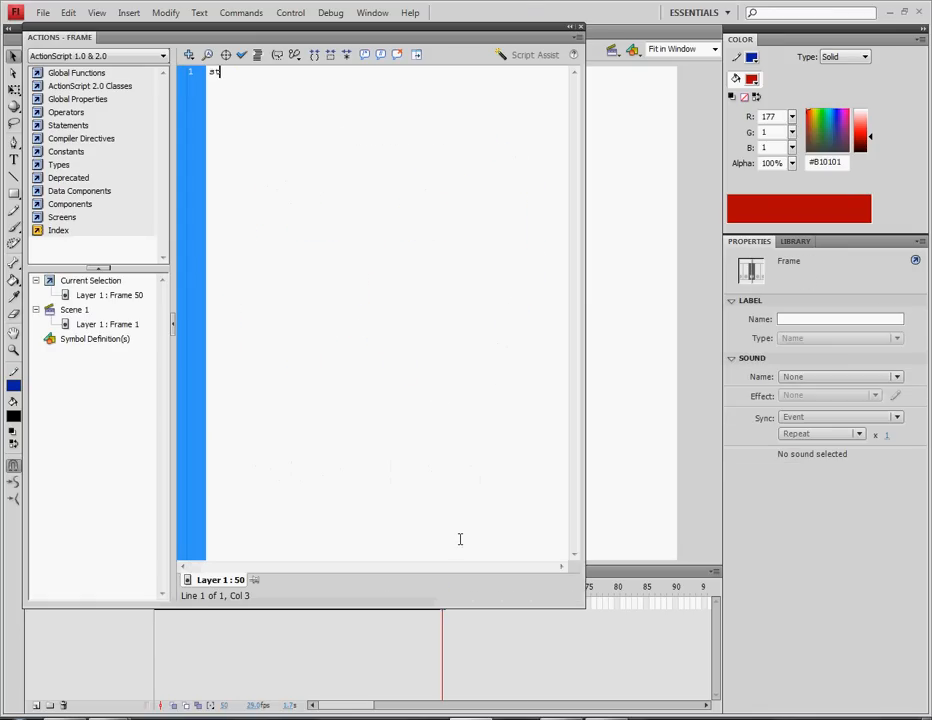
{"action": "type", "text": "op*"}
{"action": "key", "text": "BackSpace"}
{"action": "type", "text": "();"}
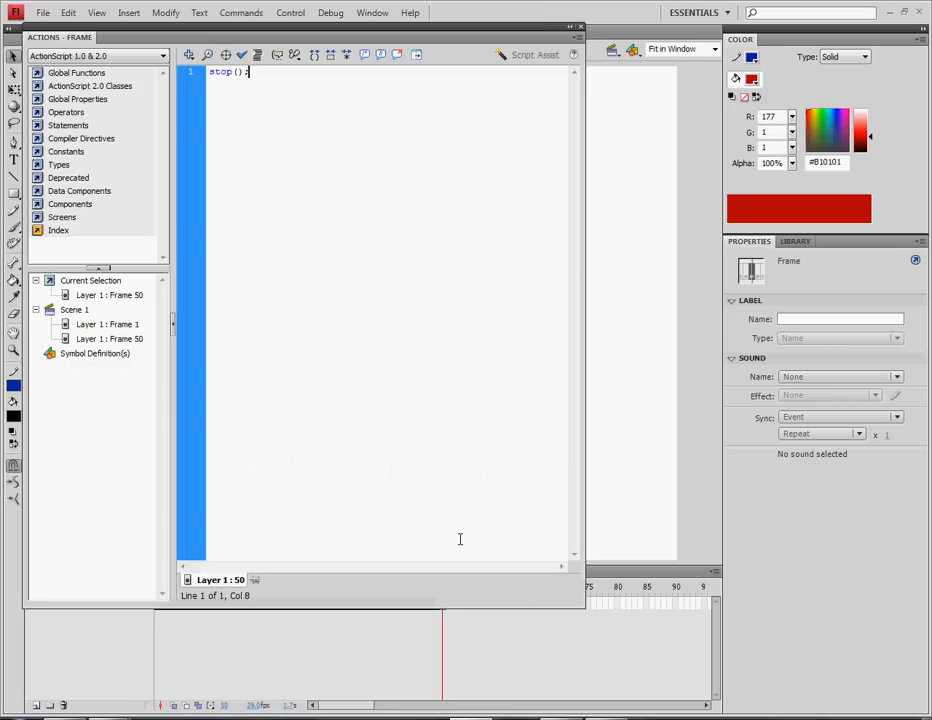
{"action": "key", "text": "F9"}
{"action": "left_click", "coordinate": [587, 520]}
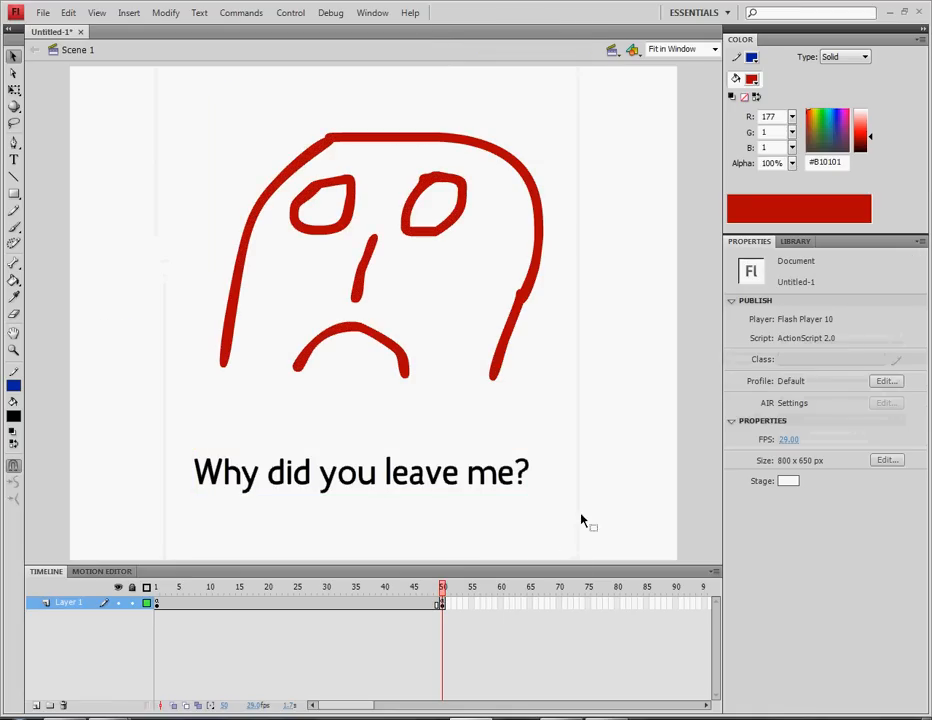
{"action": "key", "text": "ctrl+Return"}
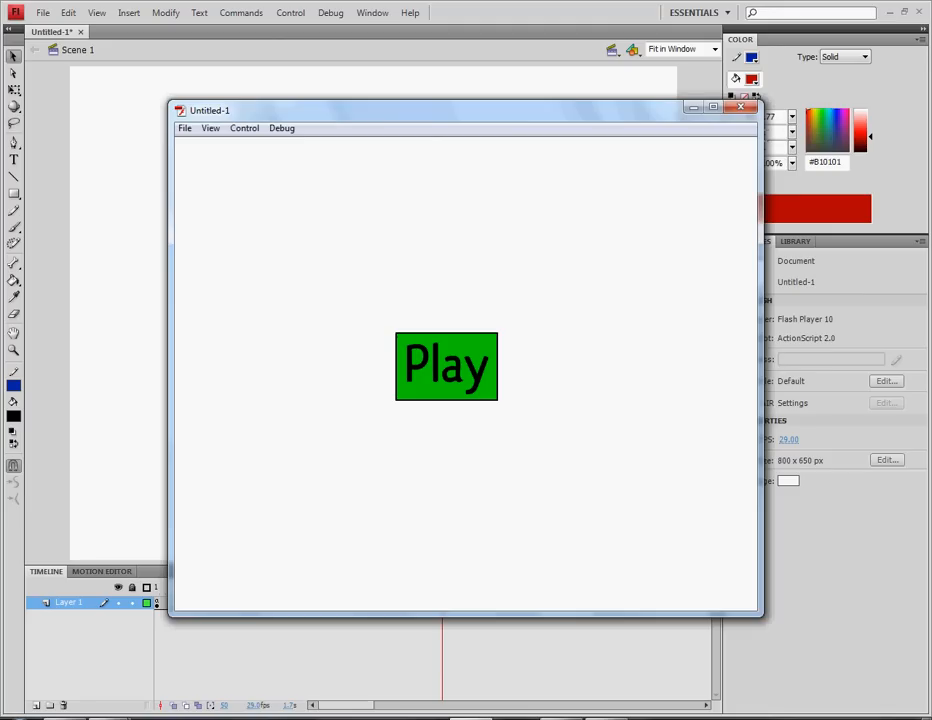
{"action": "left_click", "coordinate": [740, 107]}
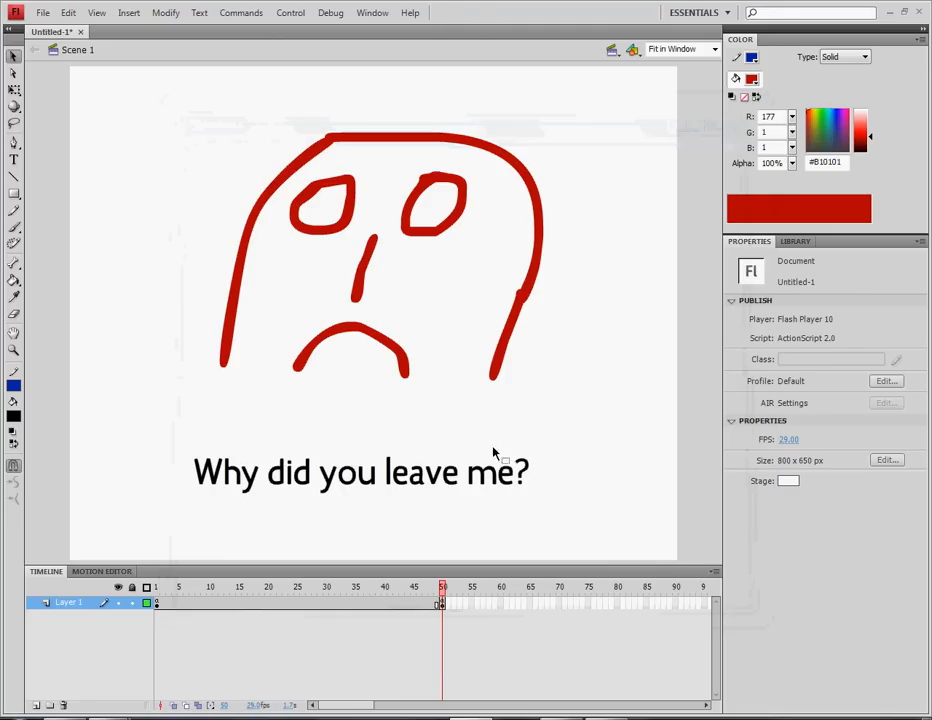
Give the Play button an on (release) { gotoAndPlay (50) } script
{"action": "left_click", "coordinate": [157, 602]}
{"action": "left_click", "coordinate": [322, 308]}
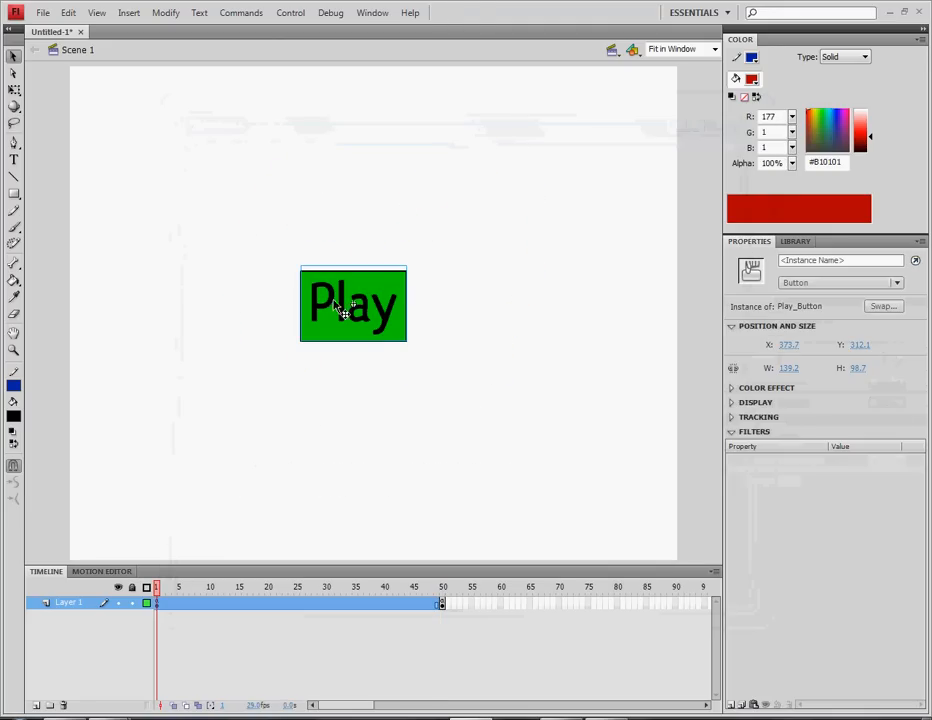
{"action": "key", "text": "F9"}
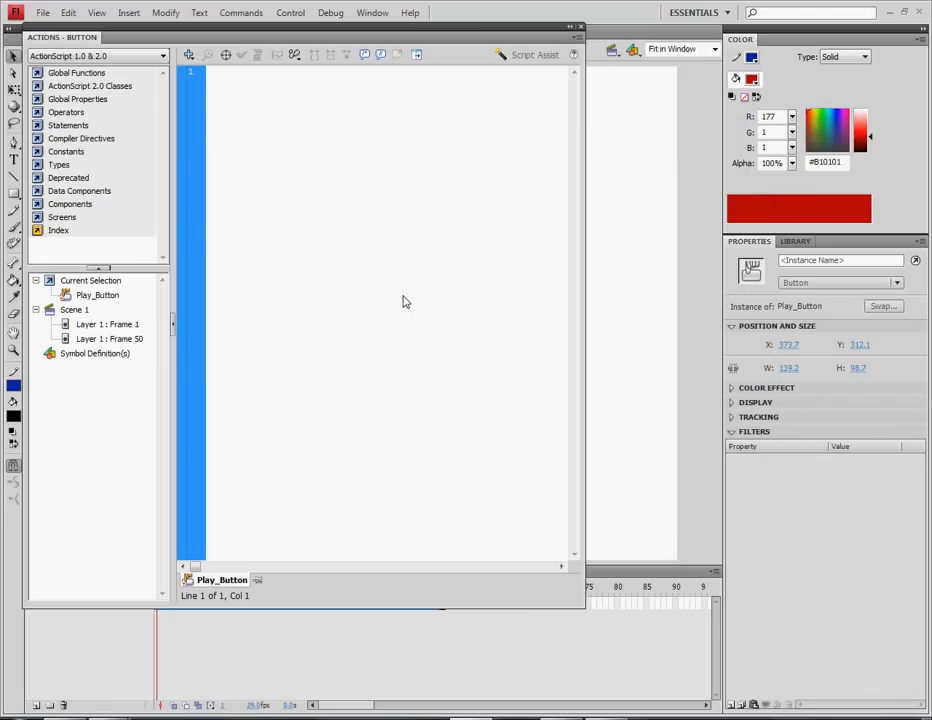
{"action": "type", "text": "on (release) "}
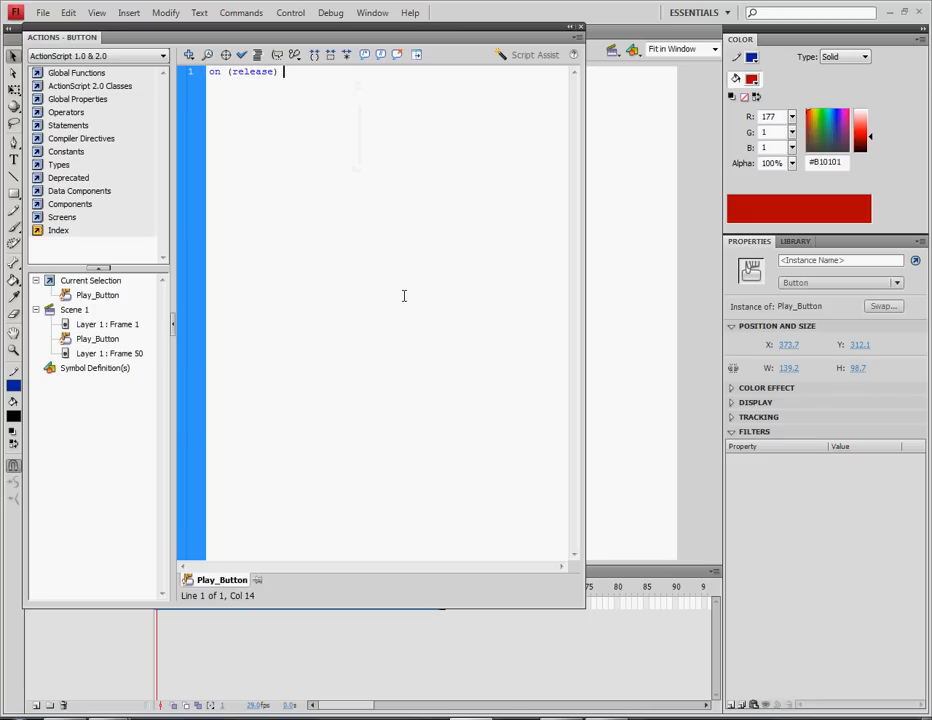
{"action": "type", "text": "{"}
{"action": "key", "text": "Return"}
{"action": "type", "text": "gotoPndPlay (50)"}
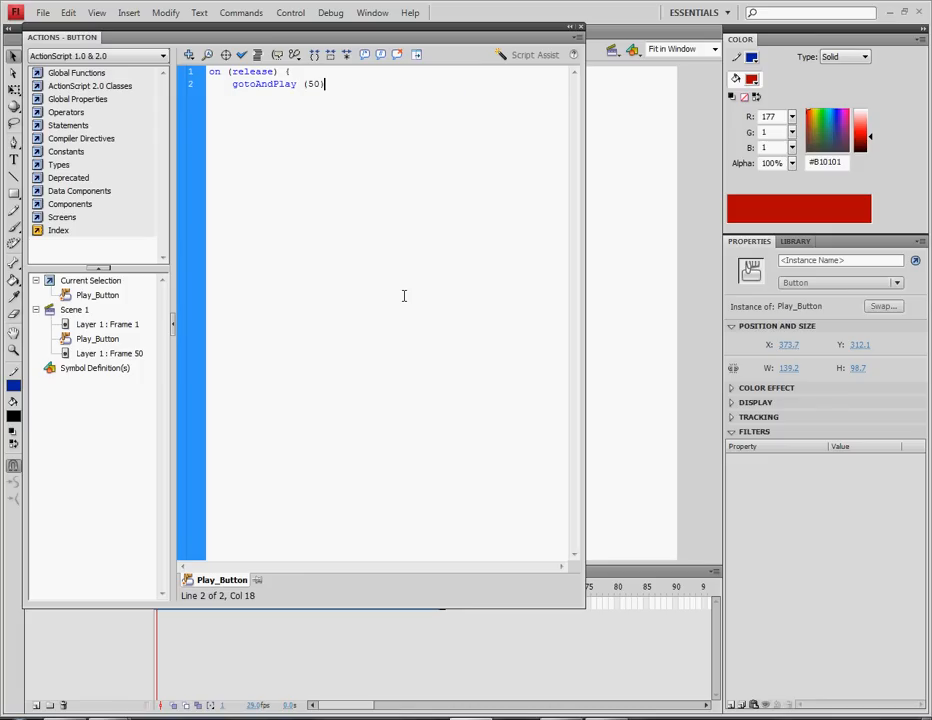
{"action": "key", "text": "Return"}
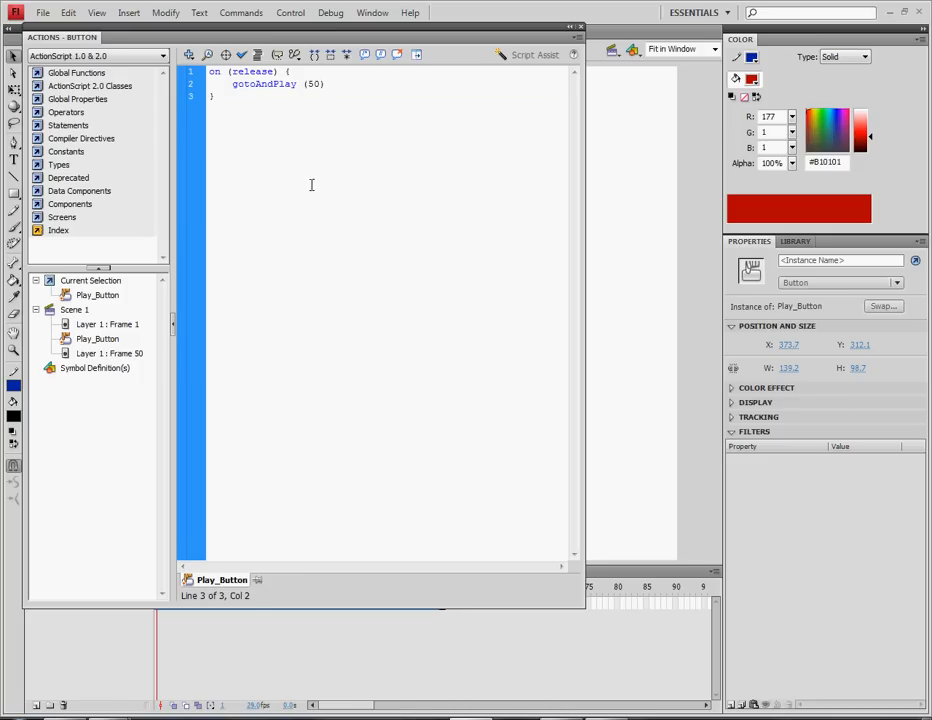
Review the script, confirm Check Syntax reports no errors, and close the Actions panel
{"action": "mouse_move", "coordinate": [321, 84]}
{"action": "left_mouse_down"}
{"action": "mouse_move", "coordinate": [297, 80]}
{"action": "mouse_move", "coordinate": [317, 84]}
{"action": "mouse_move", "coordinate": [304, 84]}
{"action": "left_mouse_up"}
{"action": "left_click", "coordinate": [320, 97]}
{"action": "left_click", "coordinate": [323, 97]}
{"action": "left_click", "coordinate": [276, 114]}
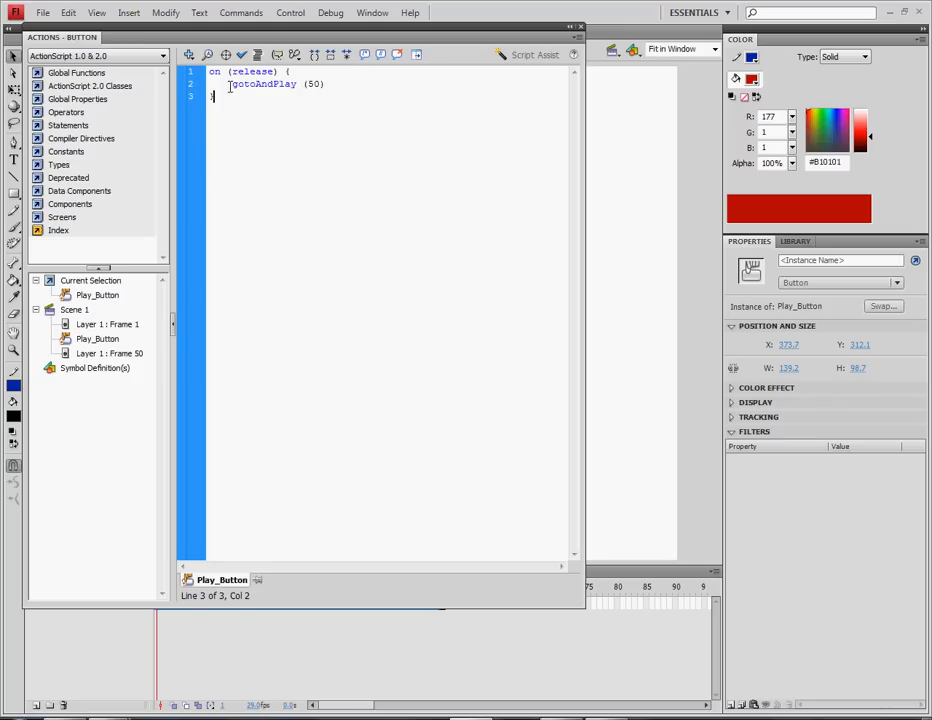
{"action": "left_click_drag", "start_coordinate": [229, 87], "coordinate": [290, 87]}
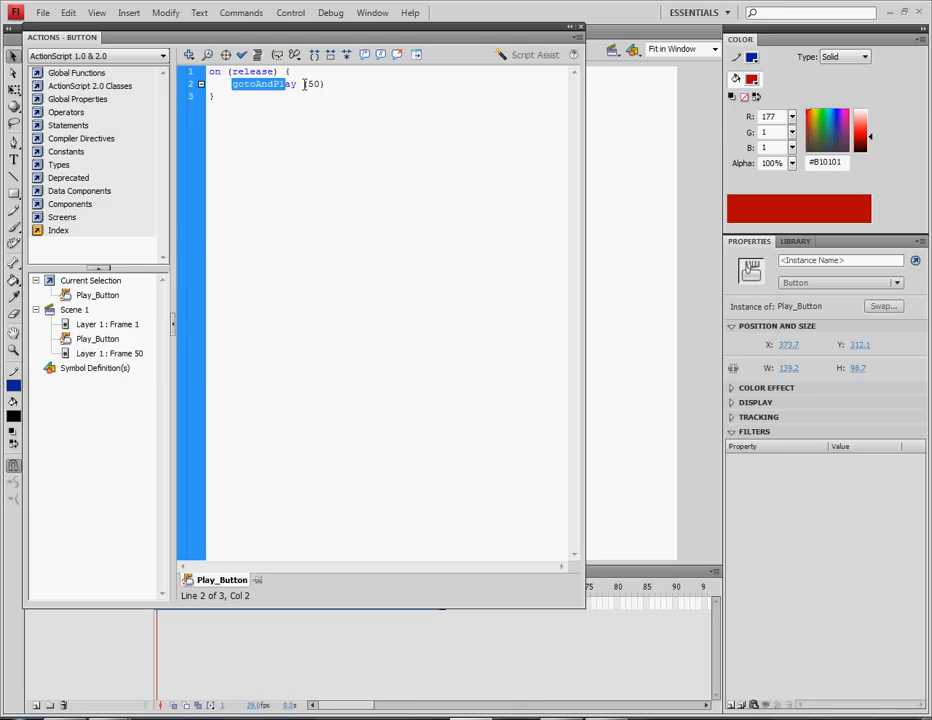
{"action": "left_click", "coordinate": [331, 116]}
{"action": "left_click", "coordinate": [371, 111]}
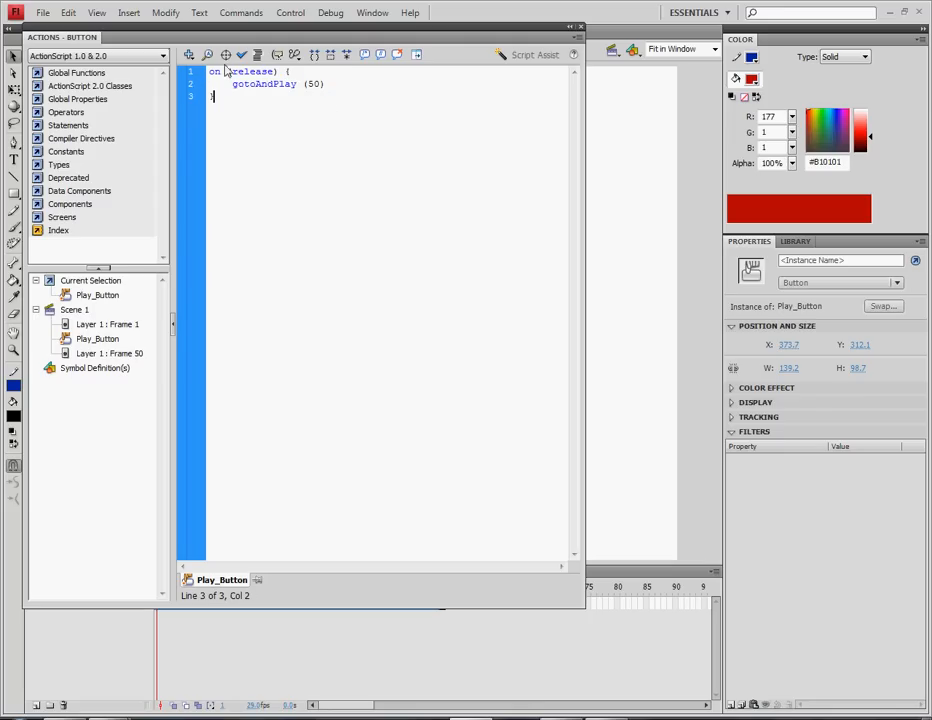
{"action": "left_click", "coordinate": [241, 54]}
{"action": "left_click", "coordinate": [339, 347]}
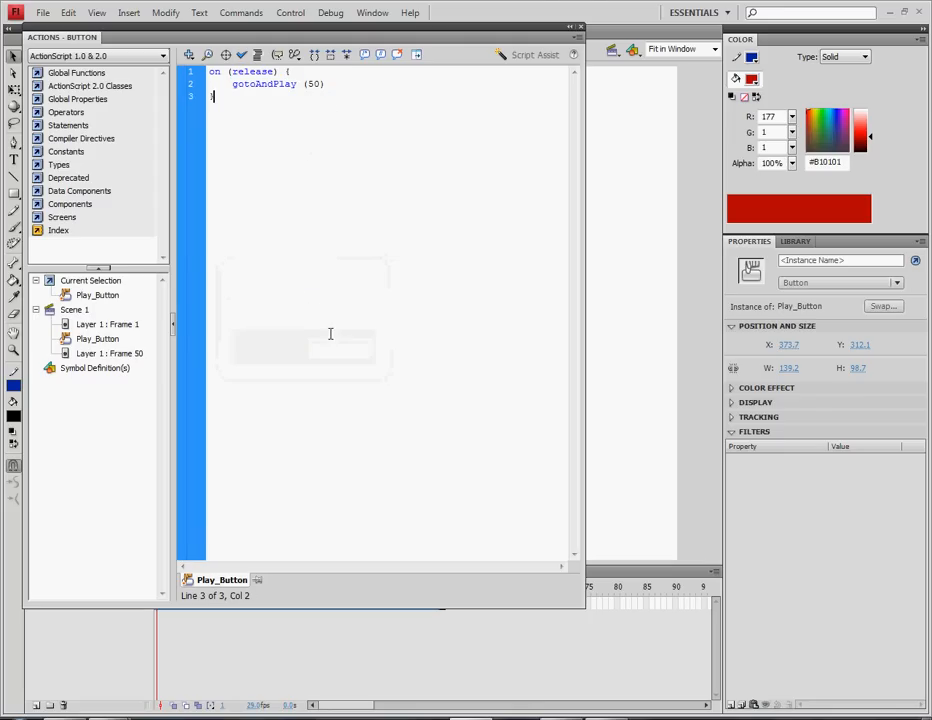
{"action": "key", "text": "F9"}
{"action": "left_click", "coordinate": [457, 264]}
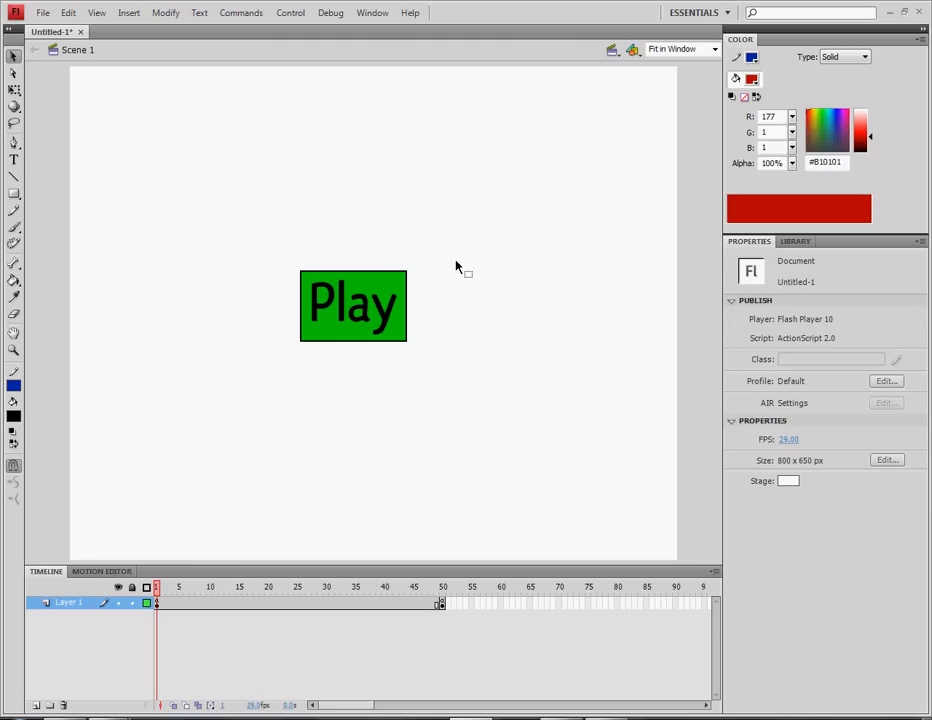
{"action": "key", "text": "ctrl+Return"}
{"action": "left_click", "coordinate": [458, 374]}
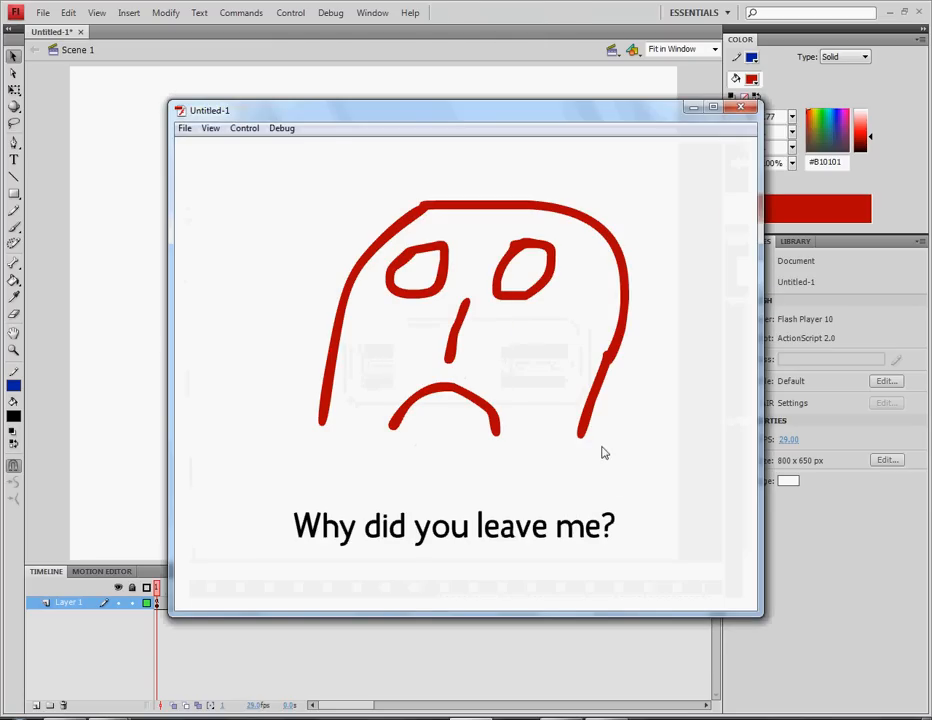
{"action": "left_click", "coordinate": [738, 108]}
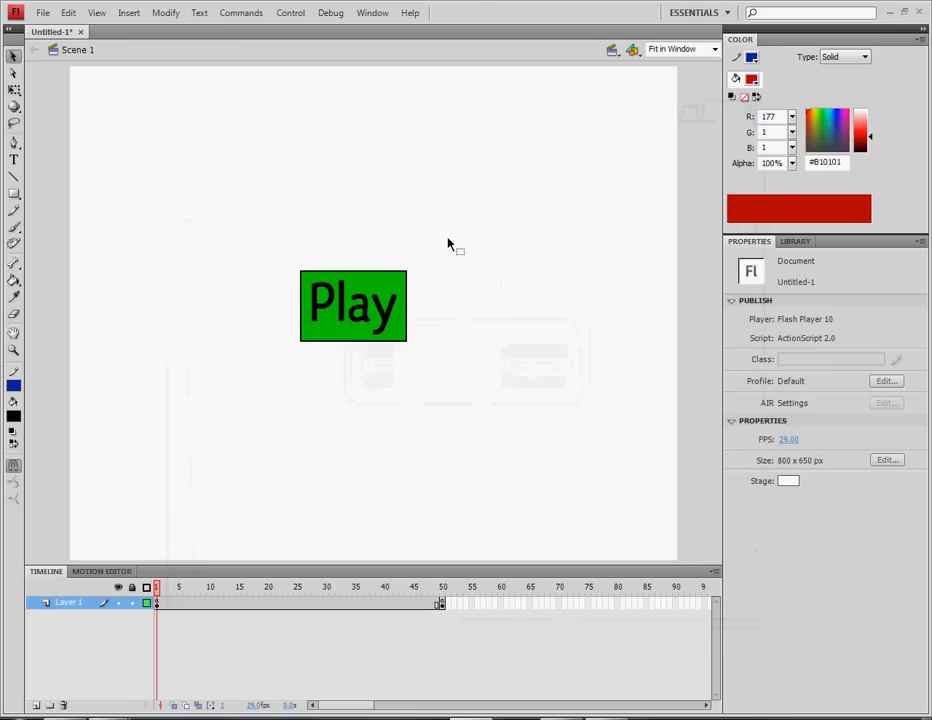
{"action": "key", "text": "ctrl+Return"}
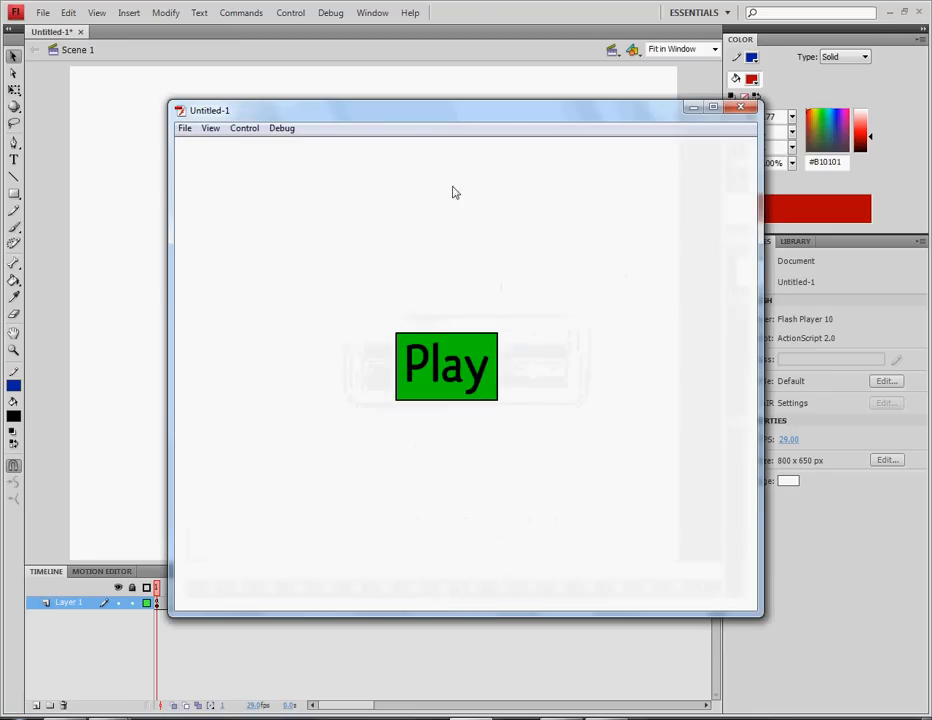
{"action": "left_click", "coordinate": [437, 370]}
{"action": "left_click", "coordinate": [740, 107]}
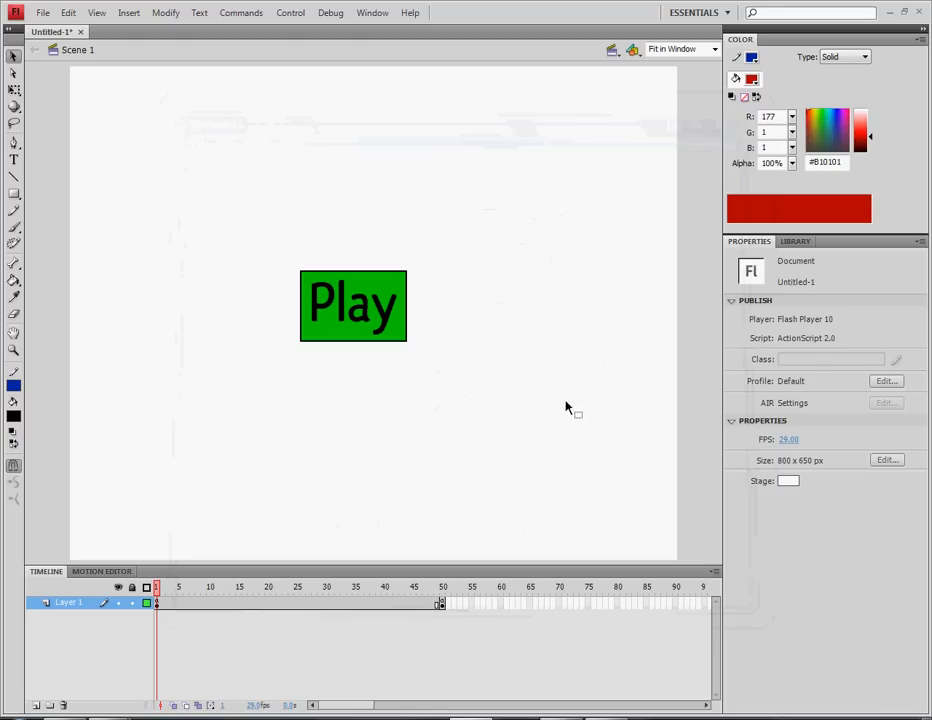
{"action": "left_click", "coordinate": [442, 603]}
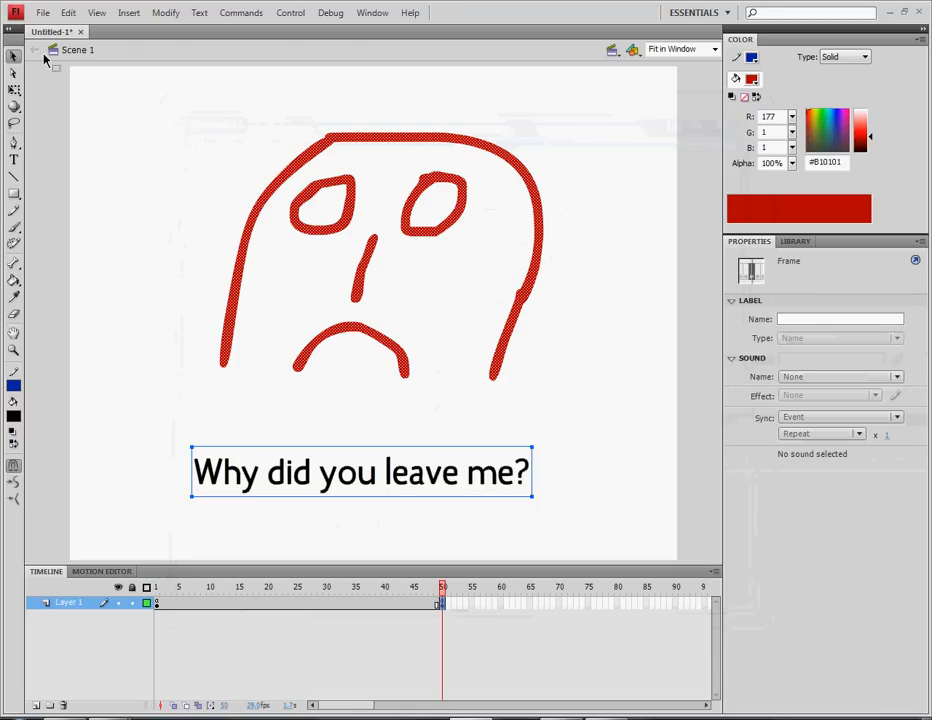
{"action": "left_click", "coordinate": [157, 605]}
{"action": "left_click", "coordinate": [199, 420]}
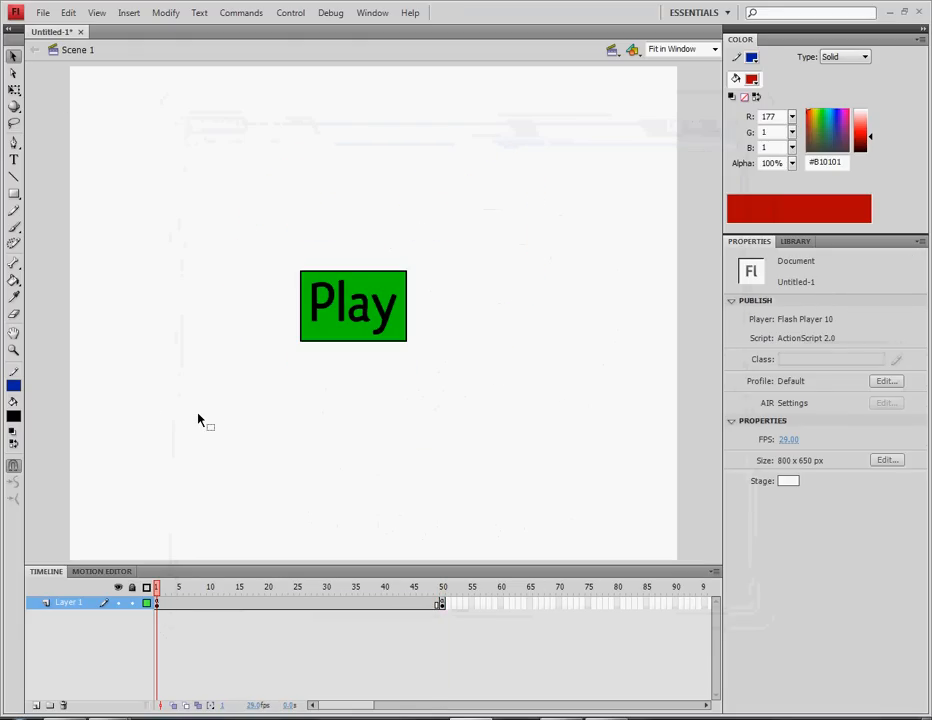